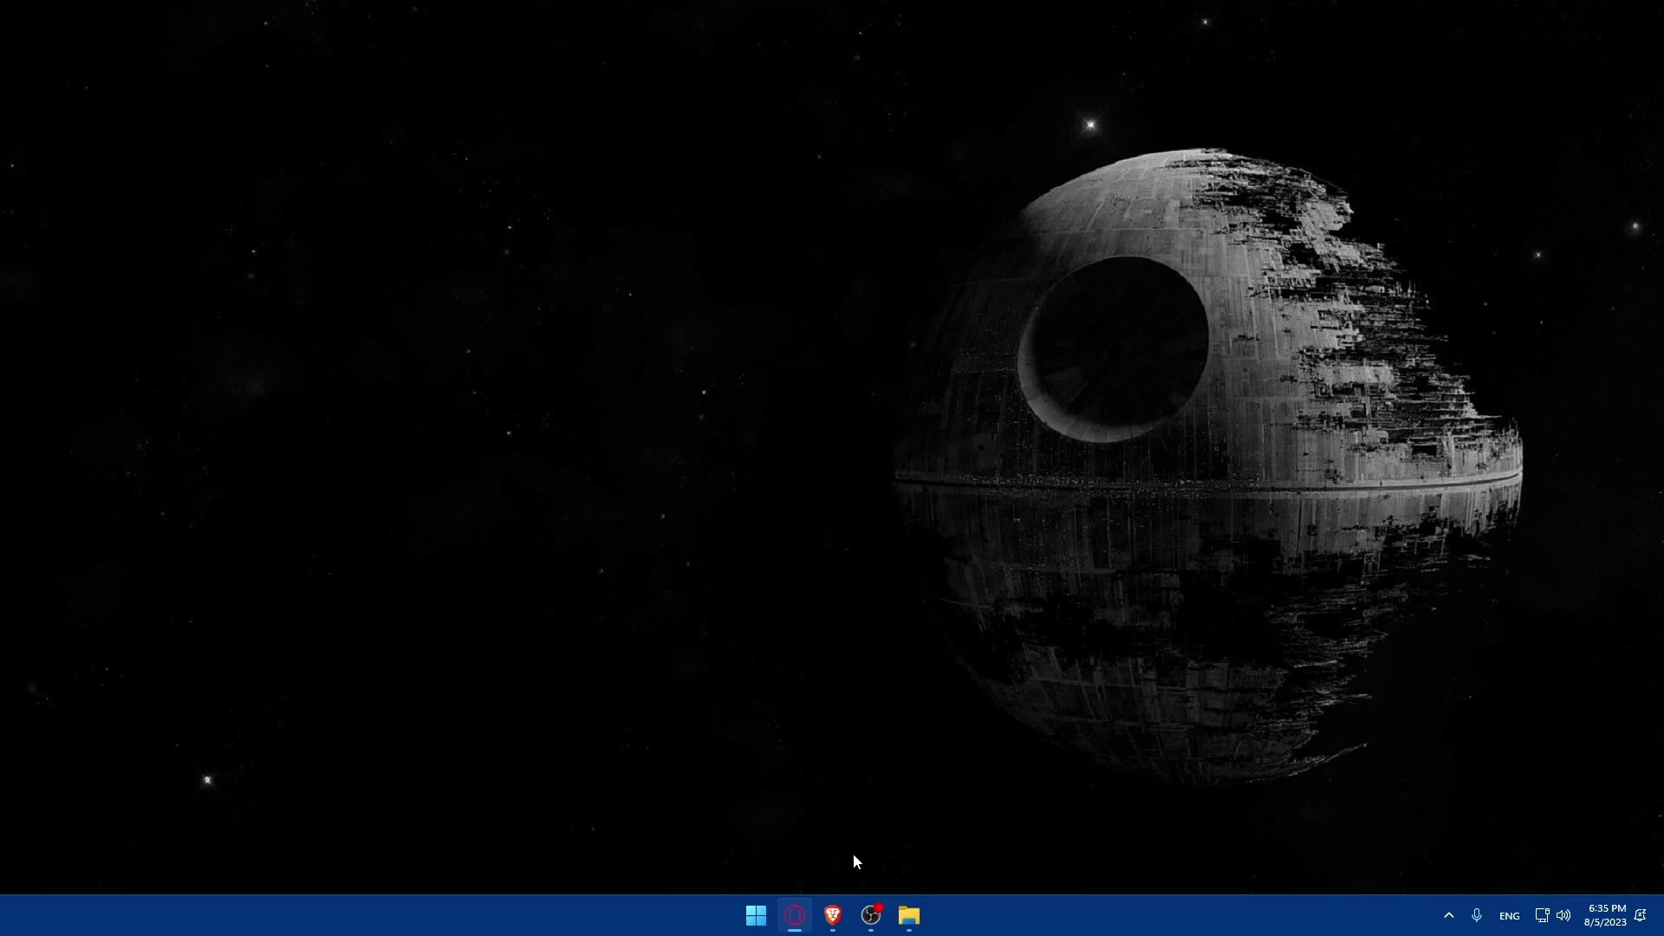
Open Brave and load shopify.com, correcting the misspelled 'shpify.com' address
{"action": "left_click", "coordinate": [833, 915]}
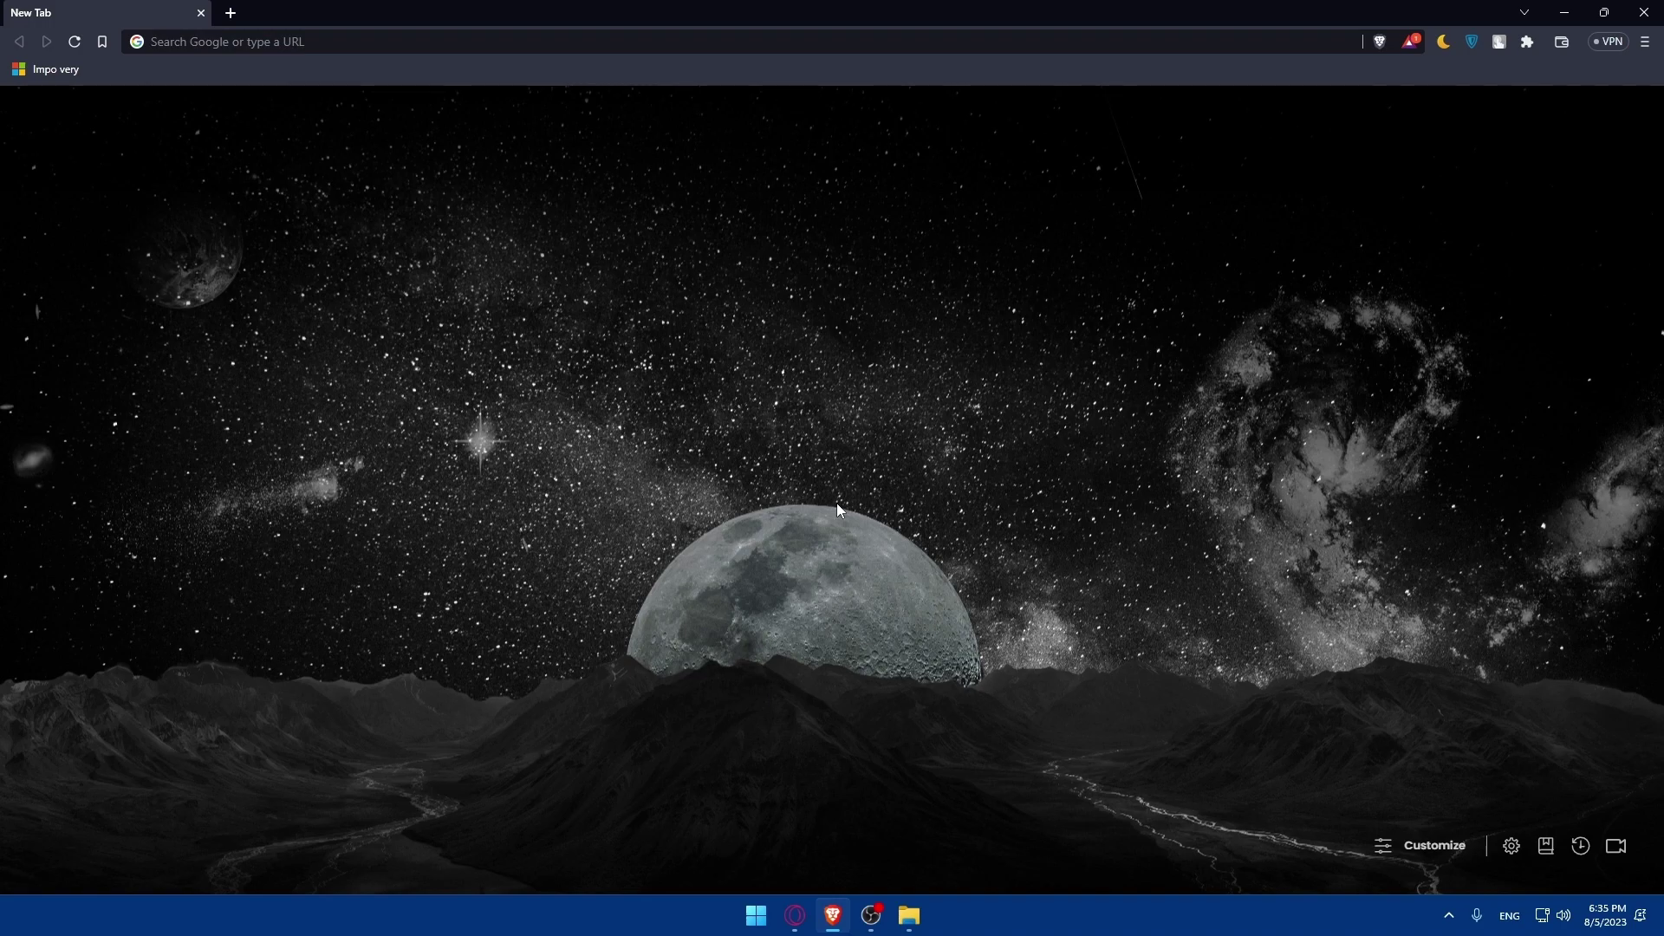
{"action": "left_click", "coordinate": [572, 42]}
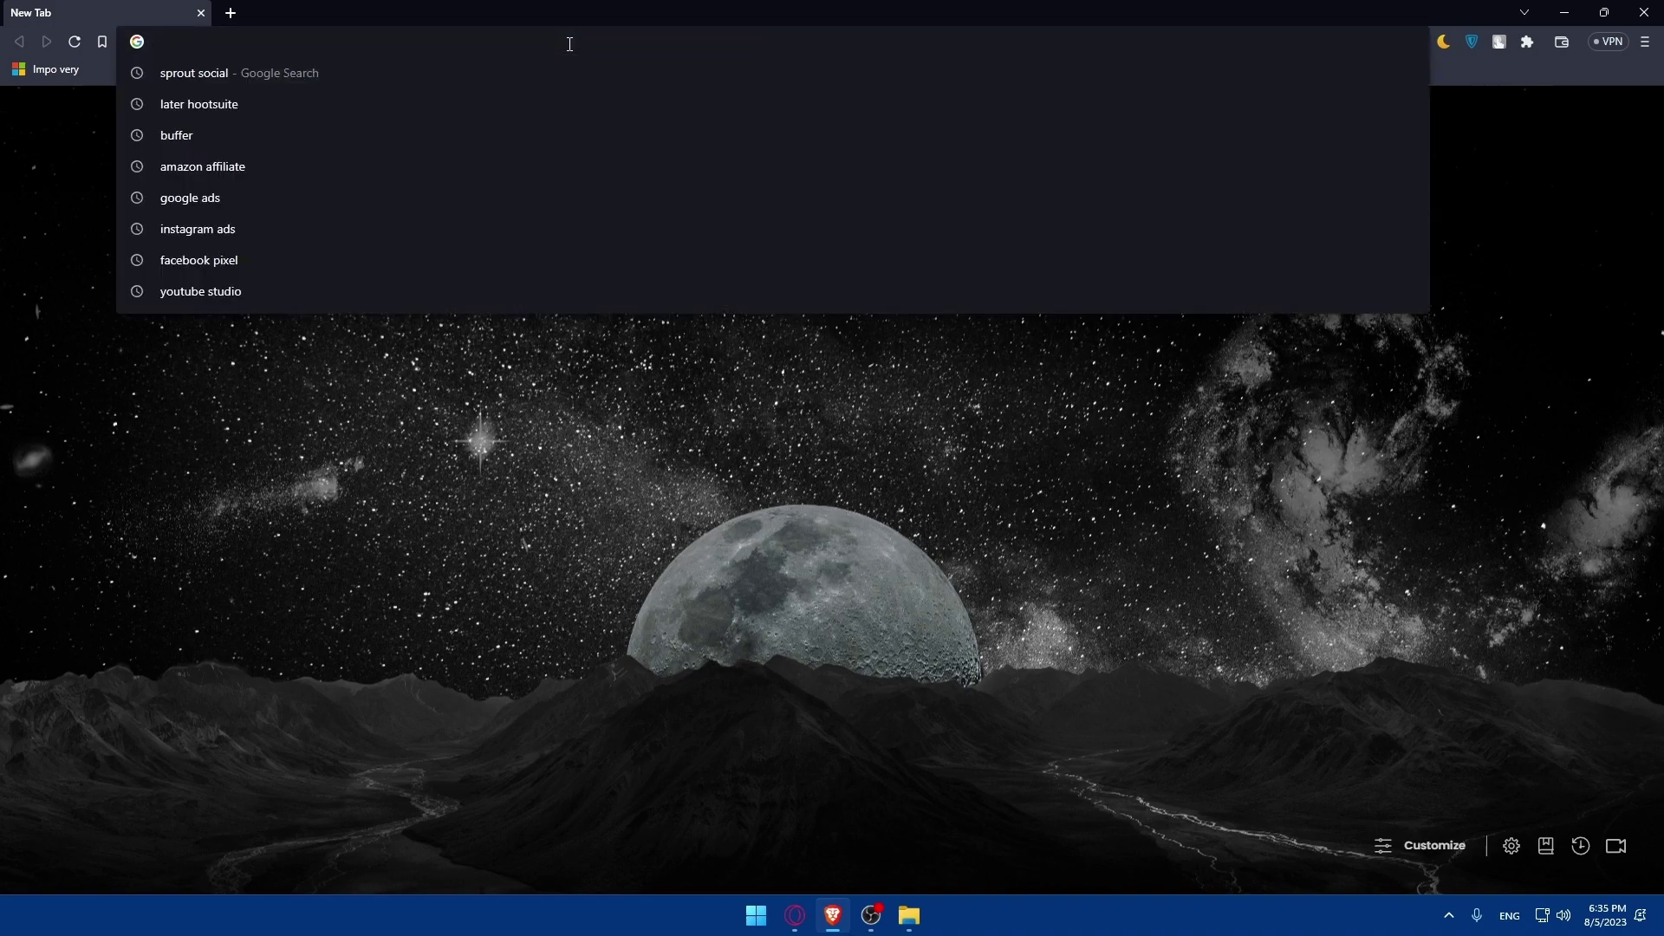
{"action": "type", "text": "shpify"}
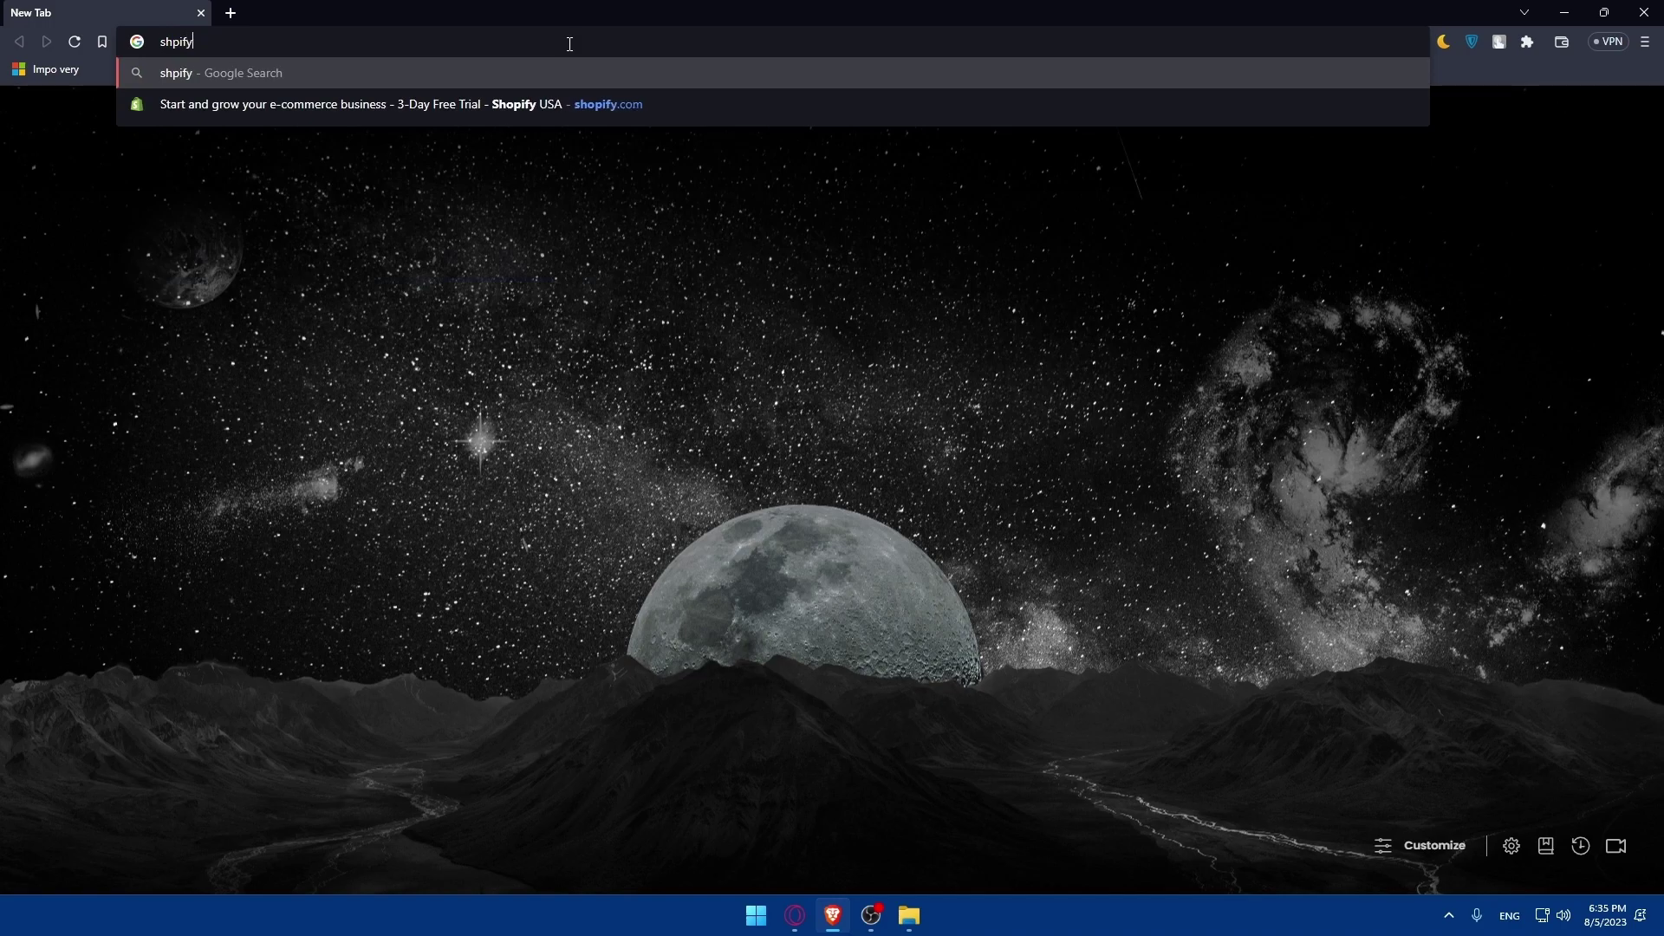
{"action": "type", "text": ".com"}
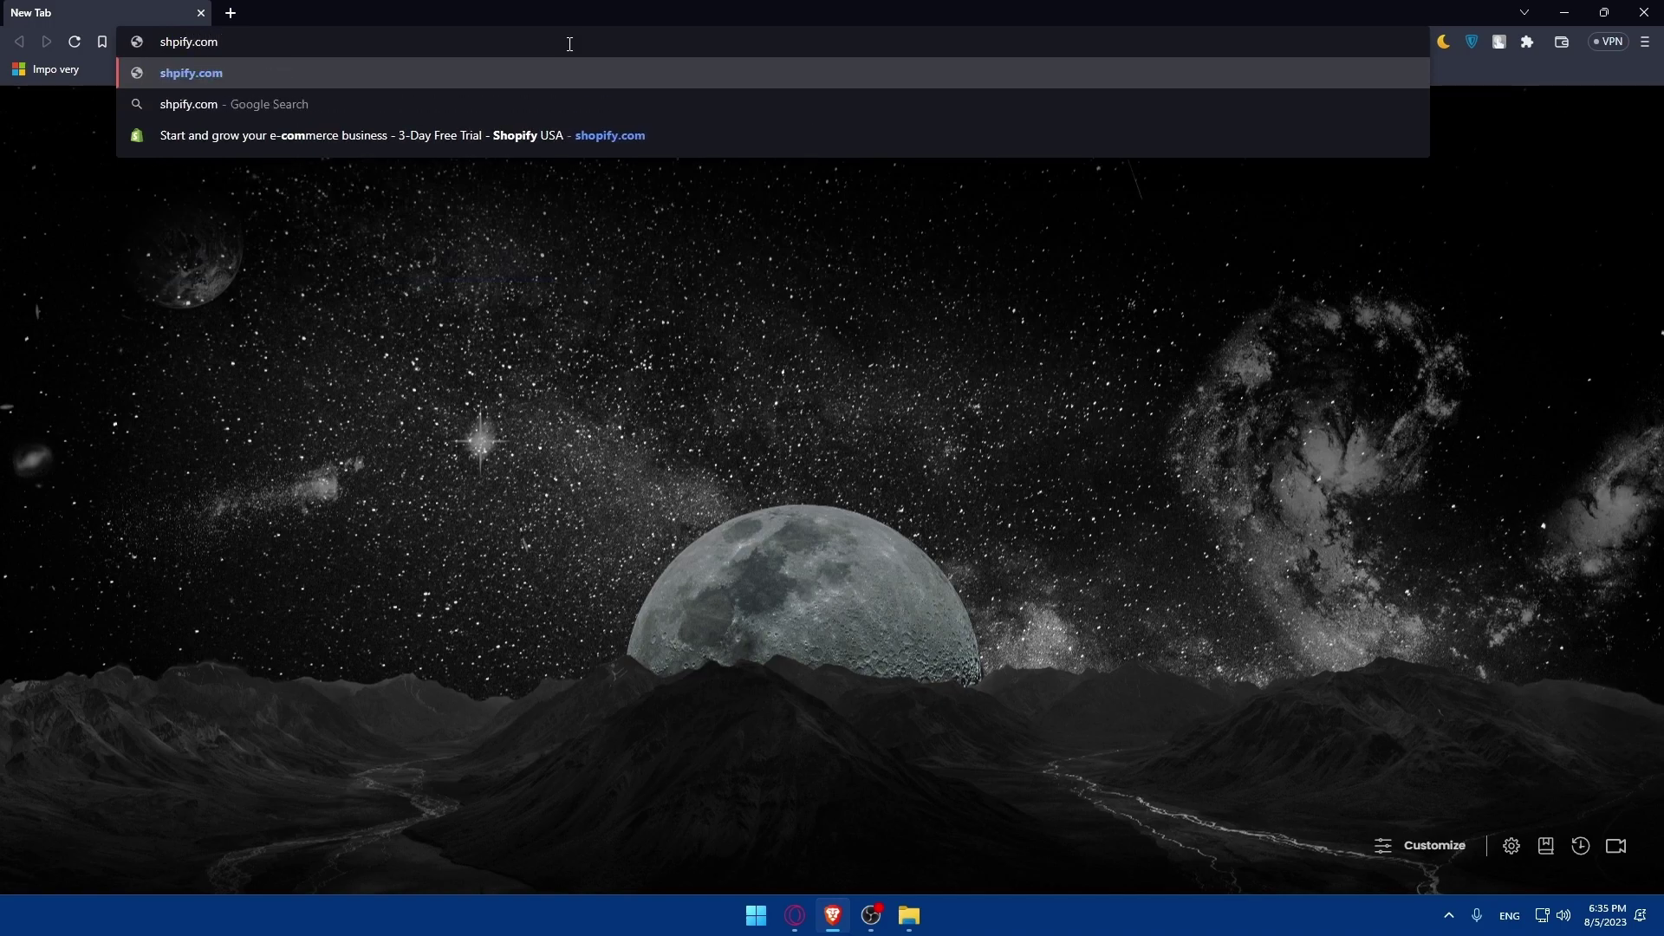
{"action": "key", "text": "Left"}
{"action": "type", "text": "o"}
{"action": "key", "text": "Return"}
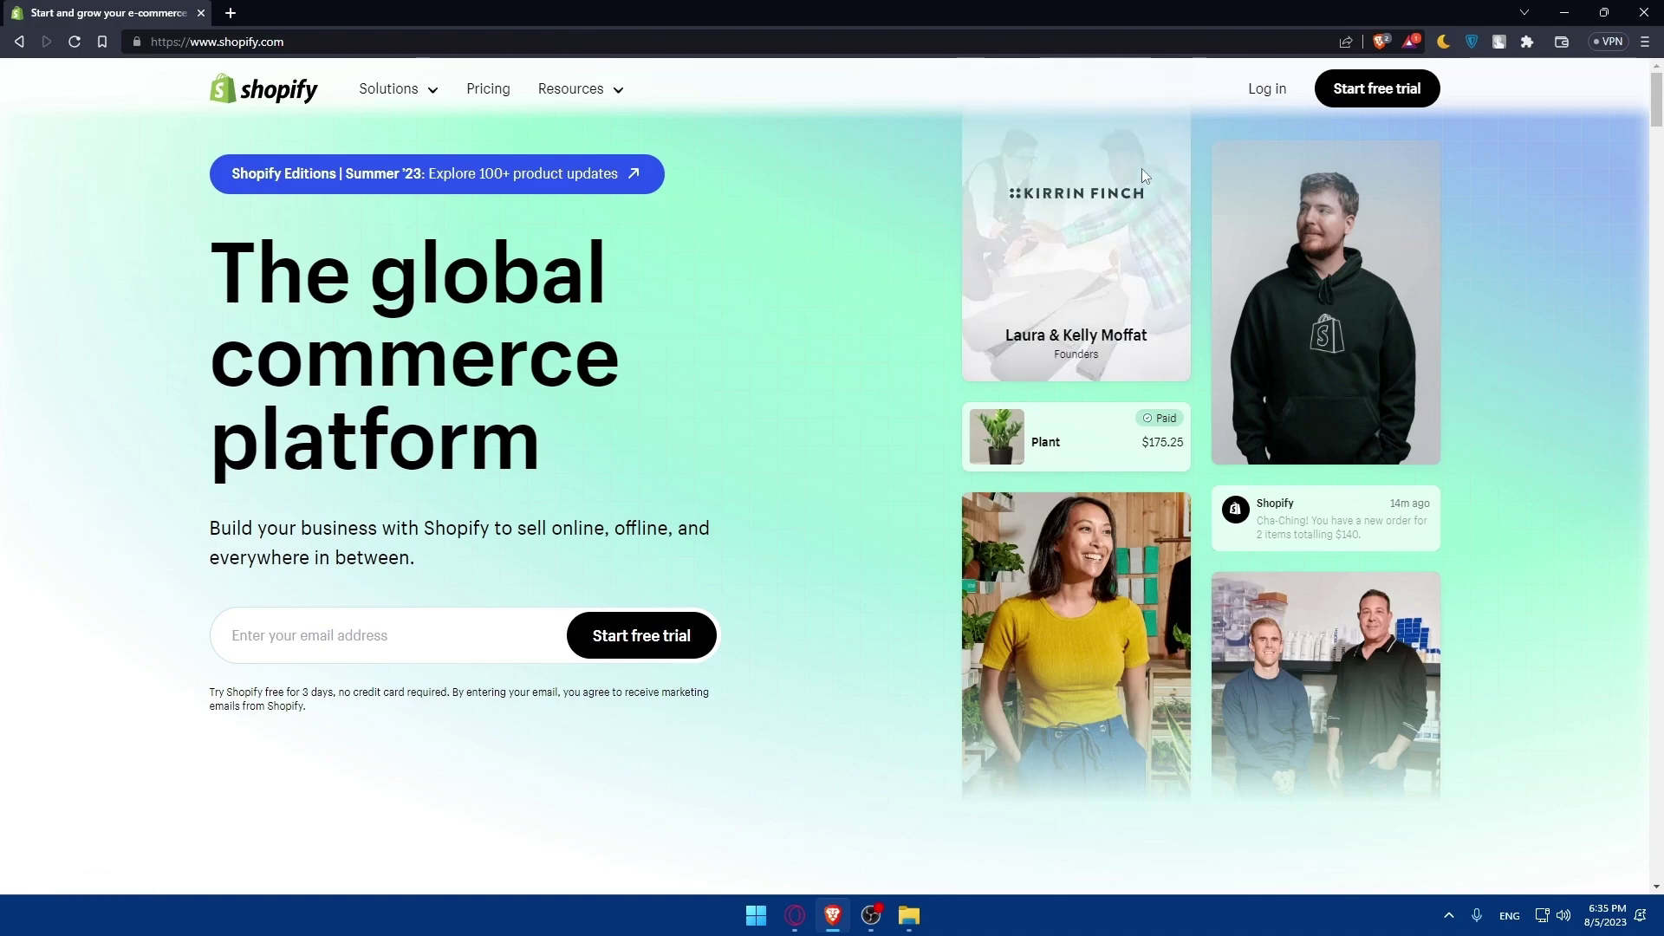
Browse the homepage, then compare yearly and monthly plan prices on the Pricing page
{"action": "scroll", "coordinate": [1163, 224], "scroll_direction": "down", "scroll_amount": 15}
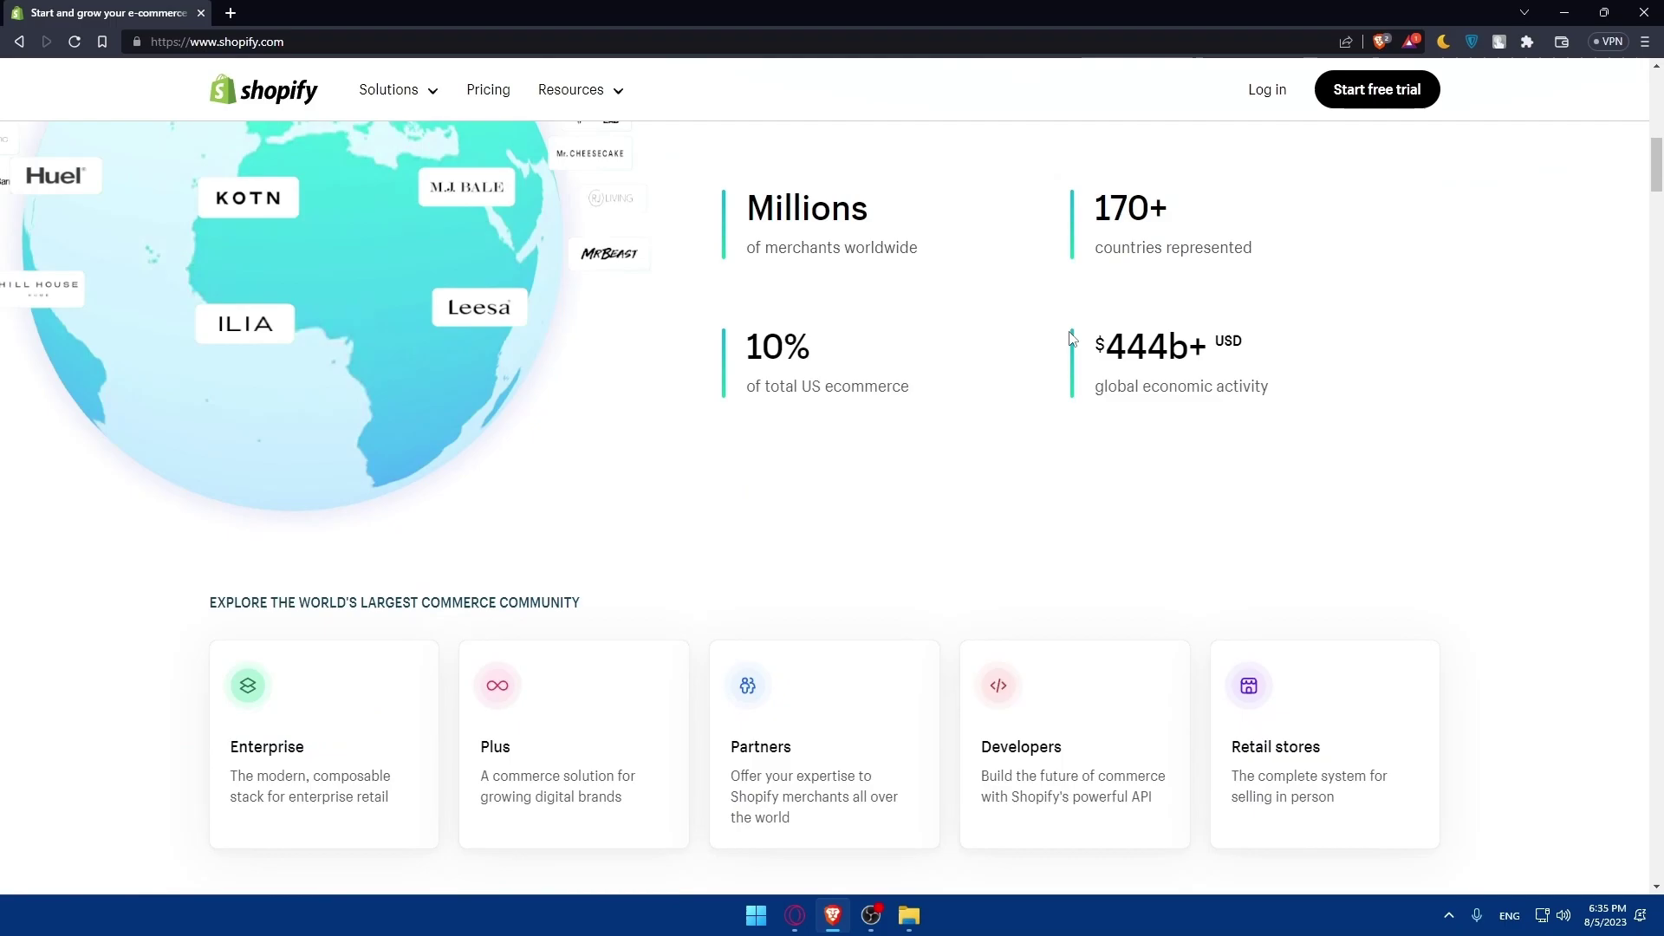
{"action": "scroll", "coordinate": [1048, 349], "scroll_direction": "down", "scroll_amount": 20}
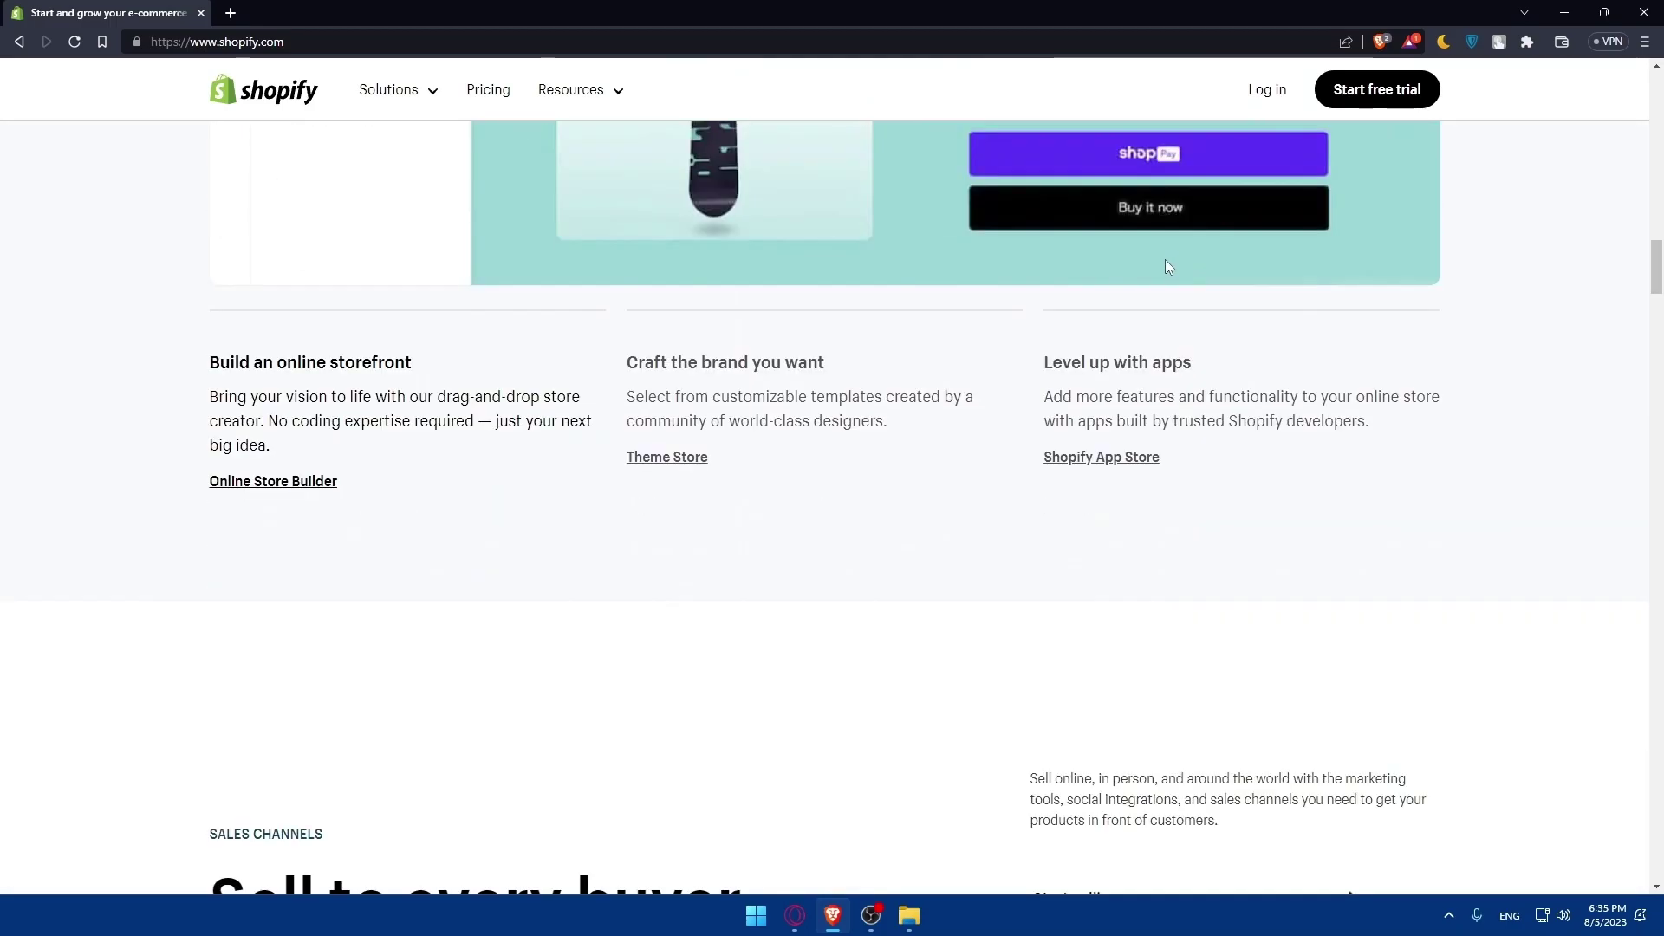
{"action": "scroll", "coordinate": [1164, 267], "scroll_direction": "down", "scroll_amount": 20}
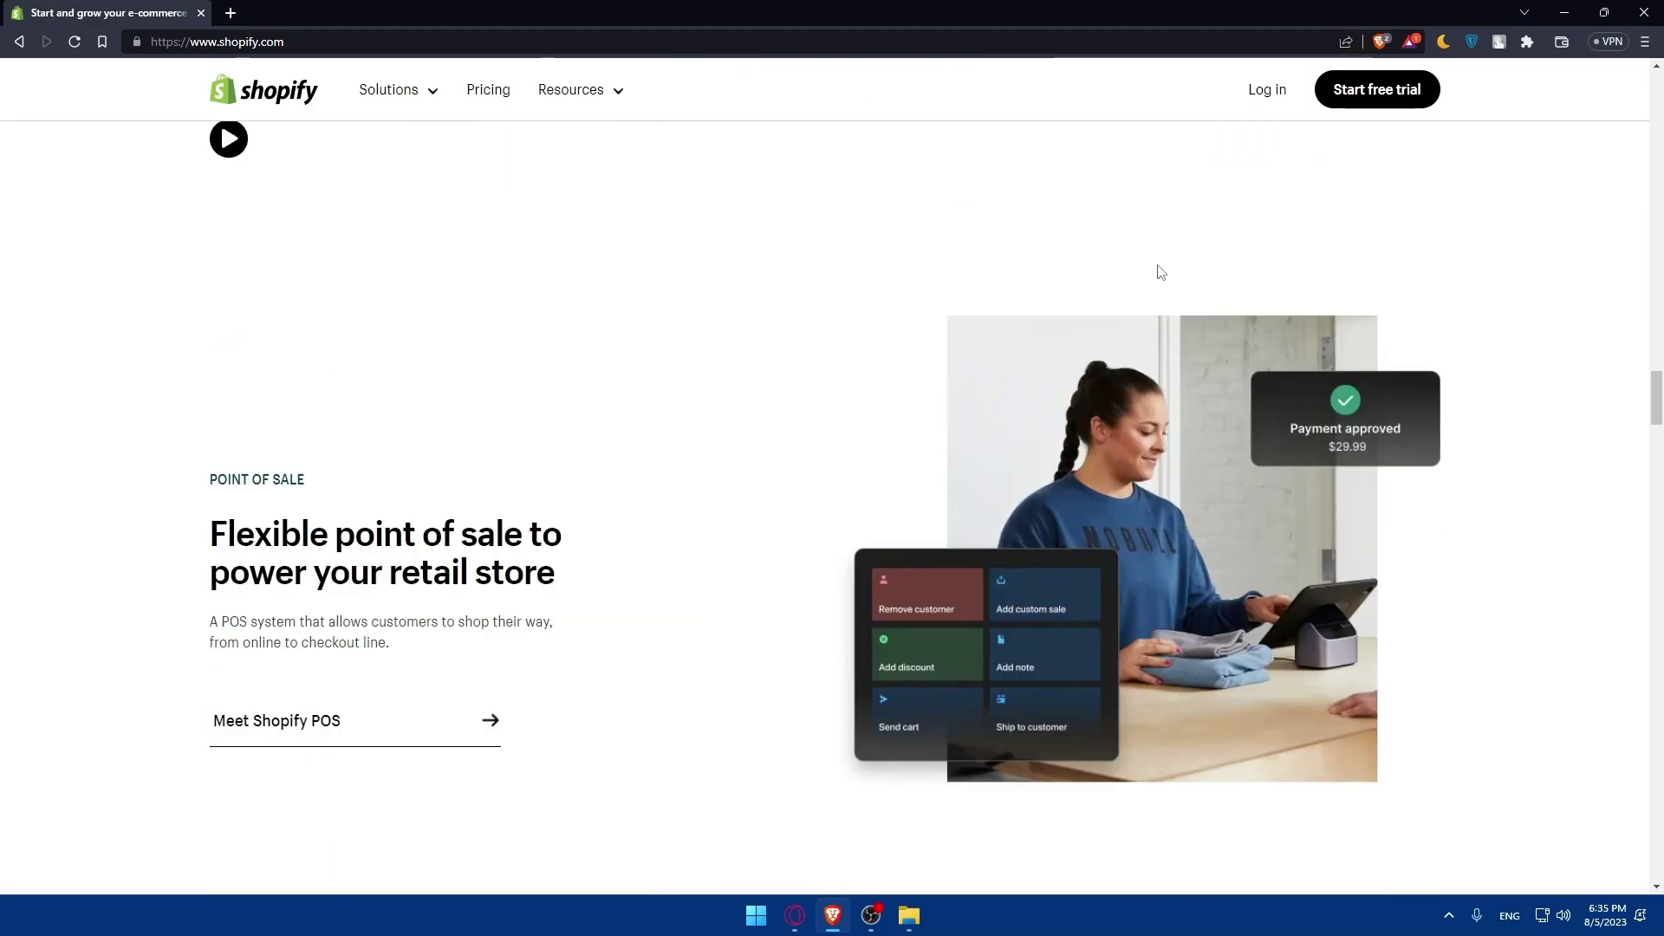
{"action": "scroll", "coordinate": [1144, 272], "scroll_direction": "up", "scroll_amount": 10}
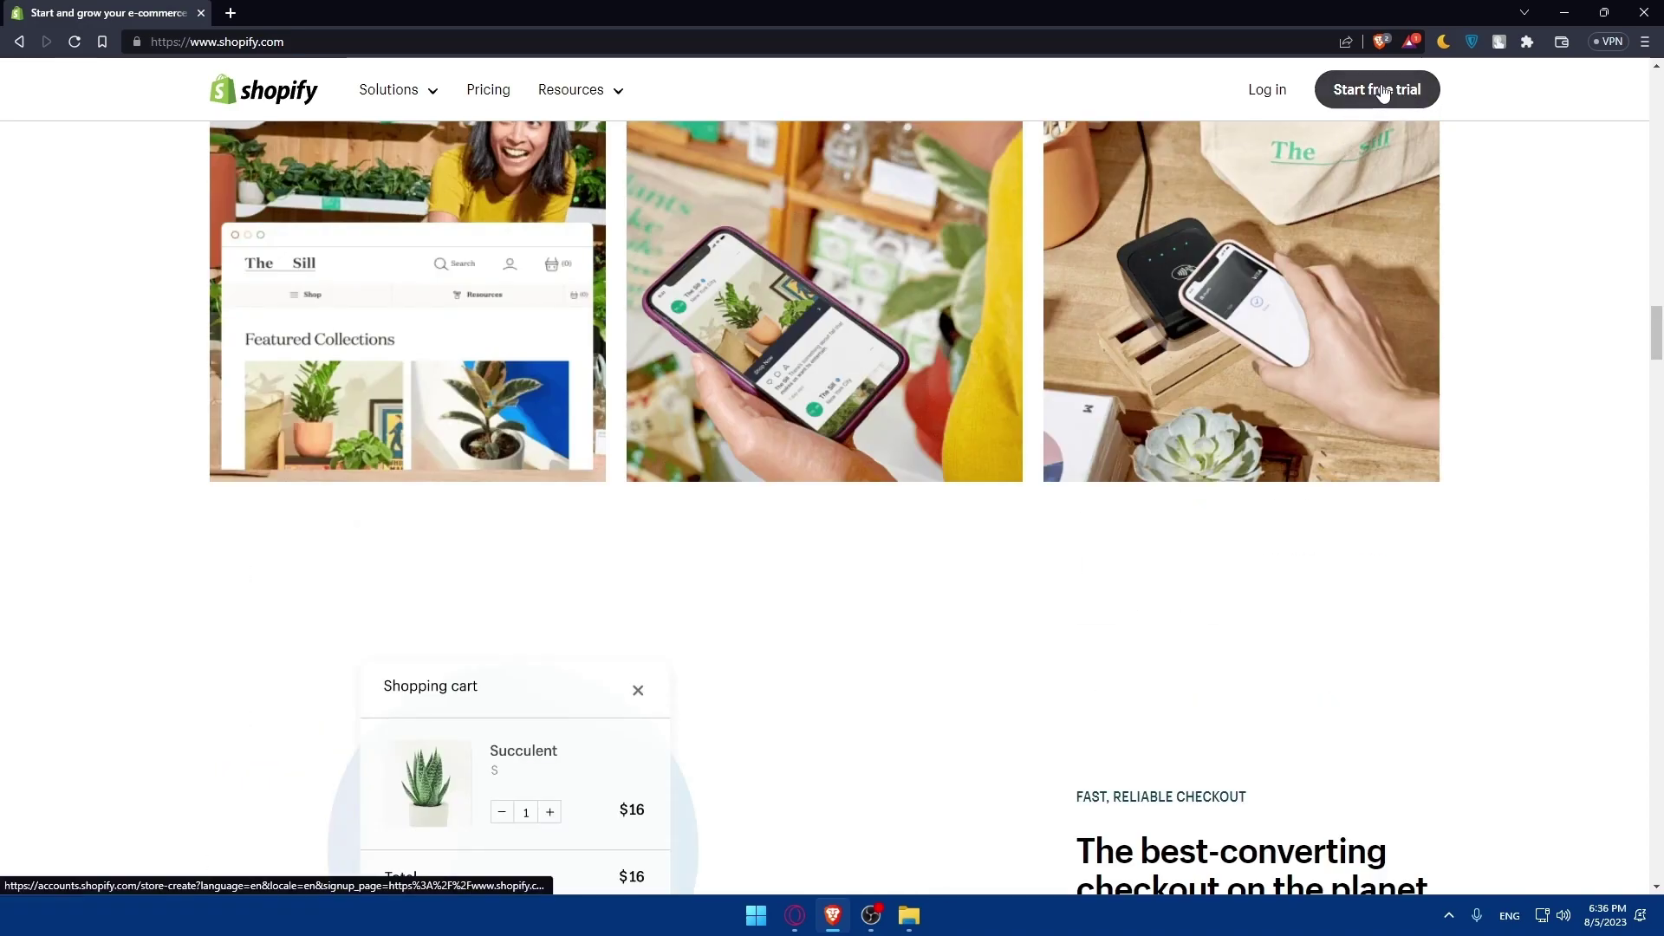
{"action": "scroll", "coordinate": [988, 548], "scroll_direction": "up", "scroll_amount": 5}
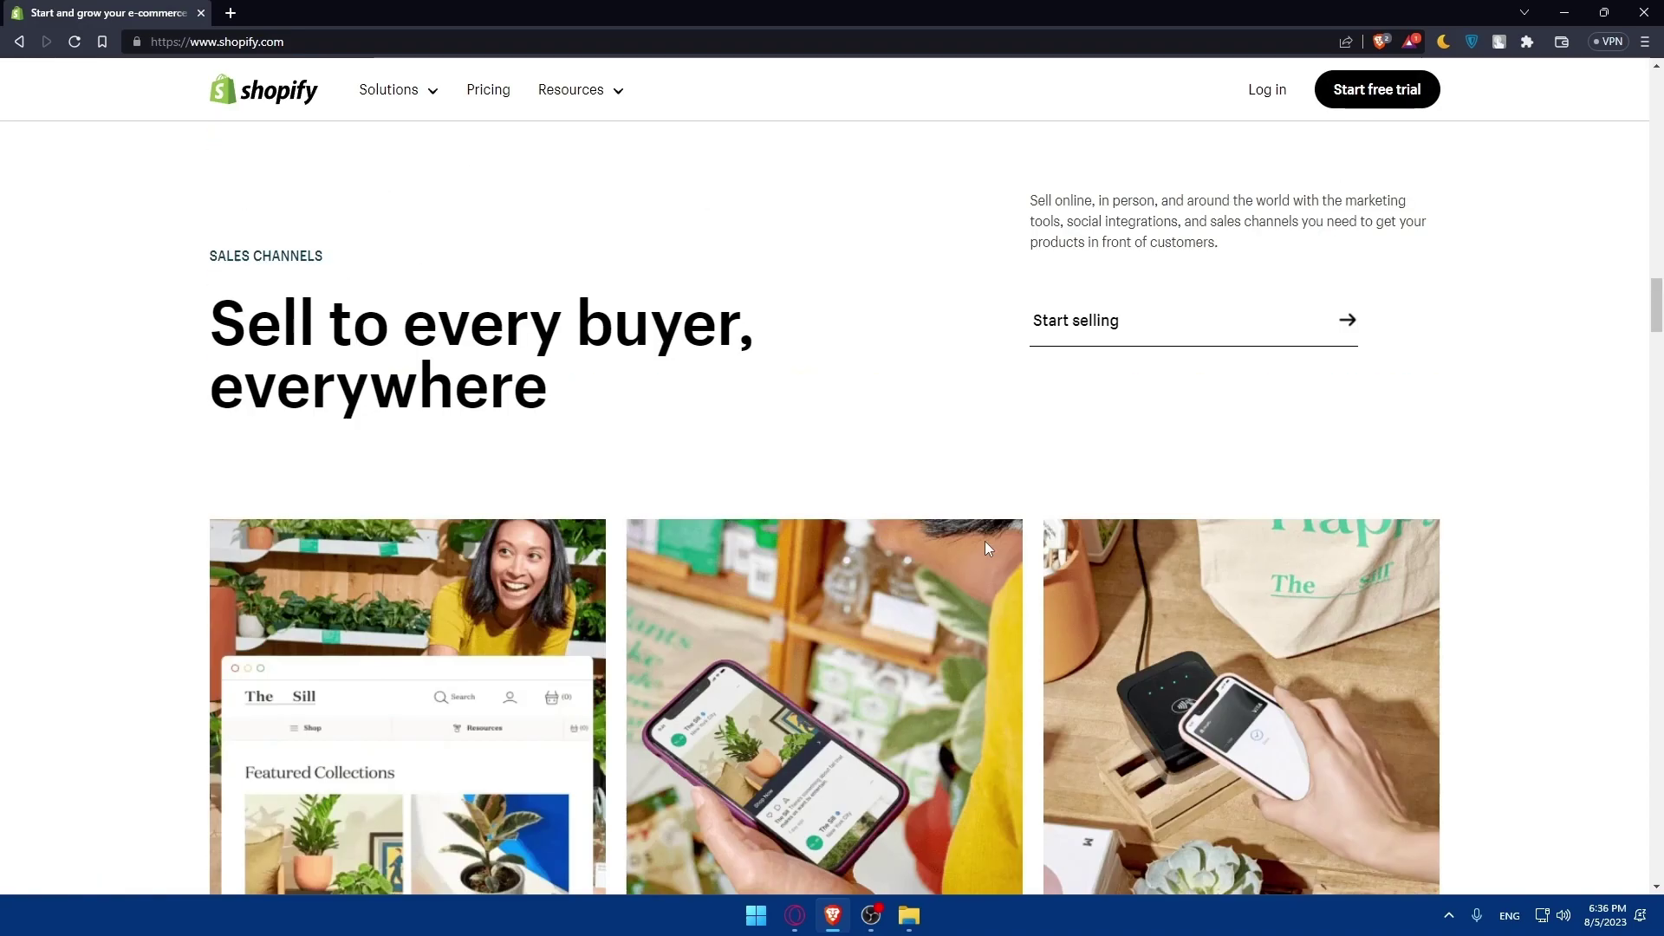
{"action": "scroll", "coordinate": [984, 541], "scroll_direction": "up", "scroll_amount": 20}
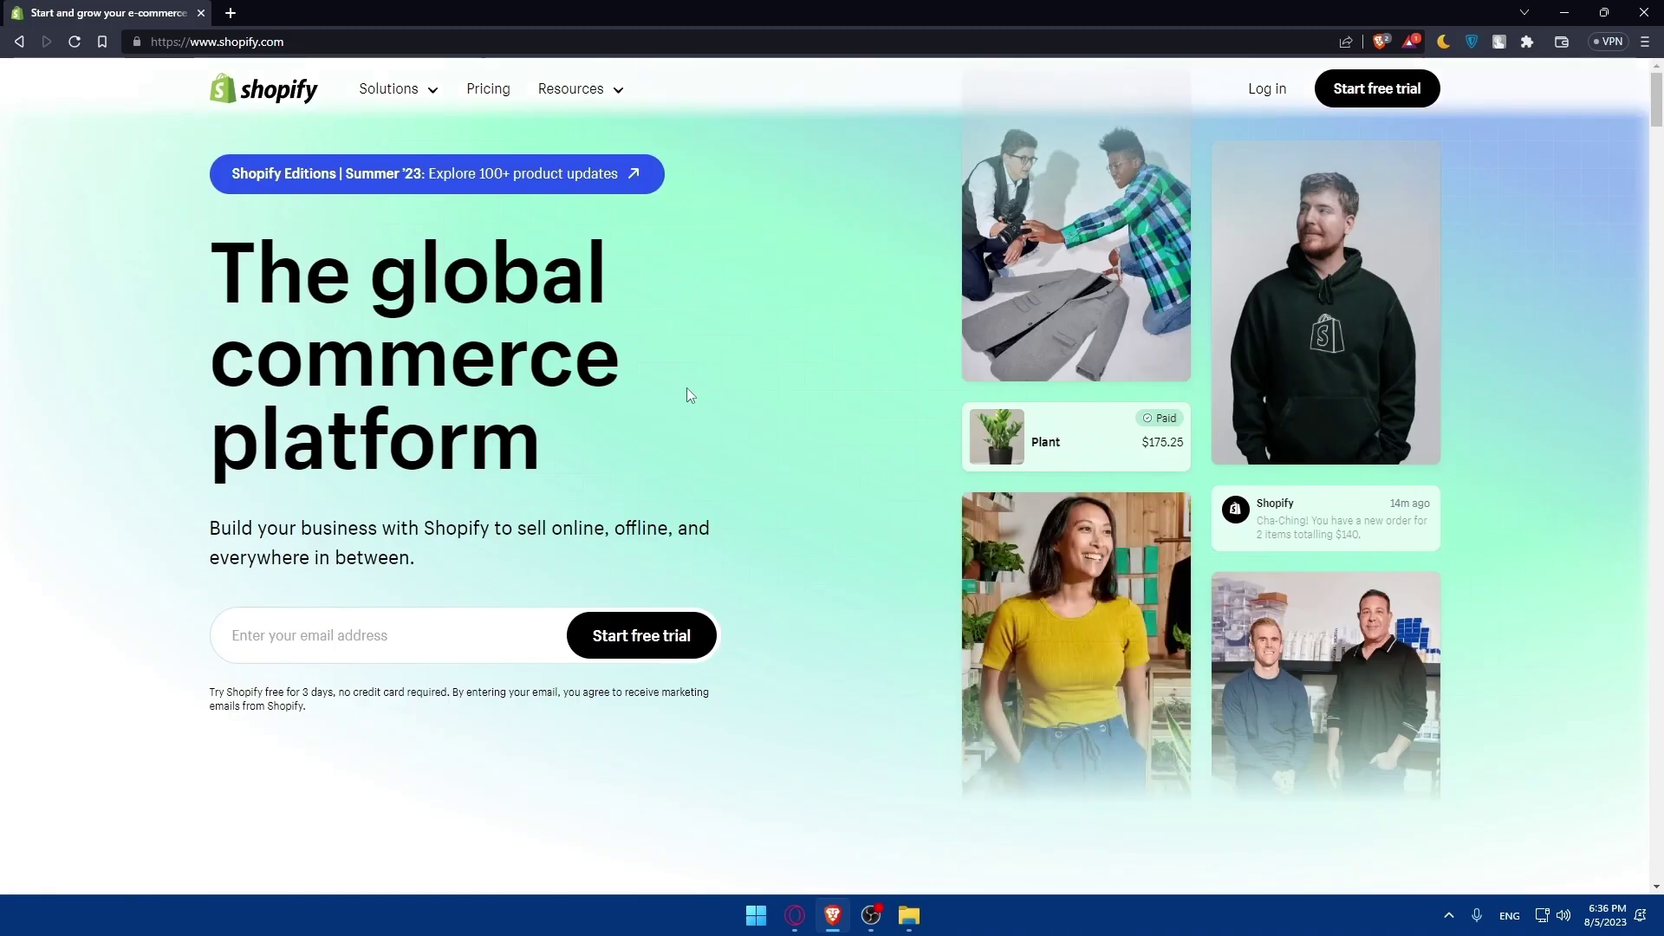
{"action": "left_click", "coordinate": [488, 88]}
{"action": "scroll", "coordinate": [623, 417], "scroll_direction": "down", "scroll_amount": 3}
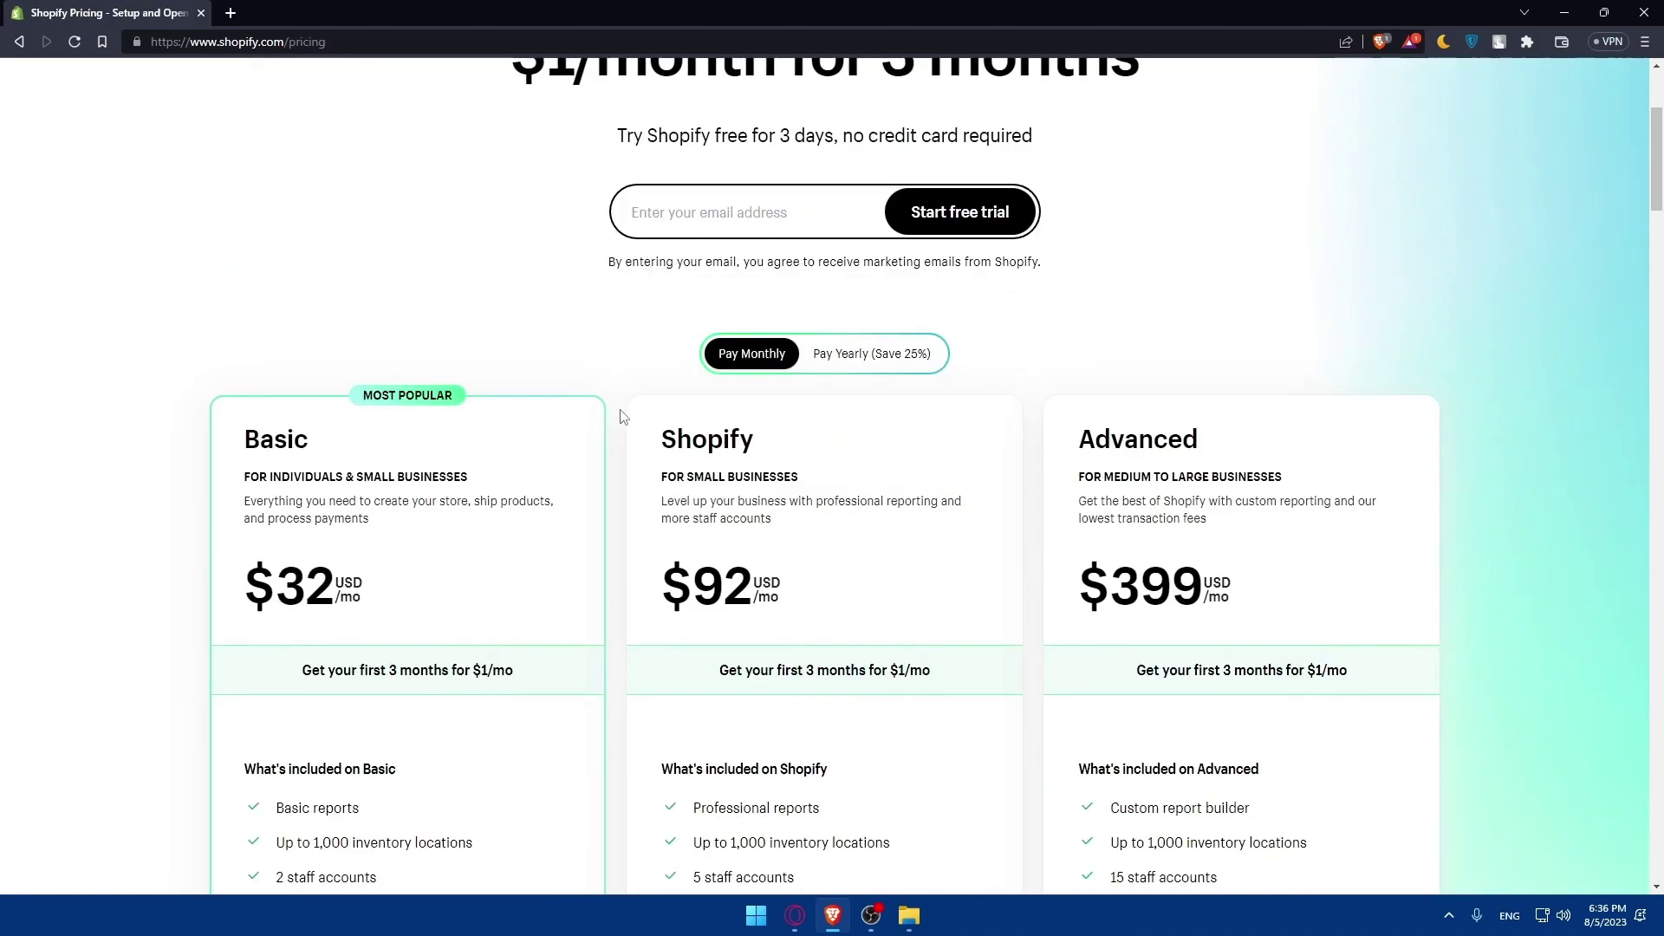
{"action": "scroll", "coordinate": [622, 416], "scroll_direction": "down", "scroll_amount": 2}
{"action": "left_click", "coordinate": [866, 213]}
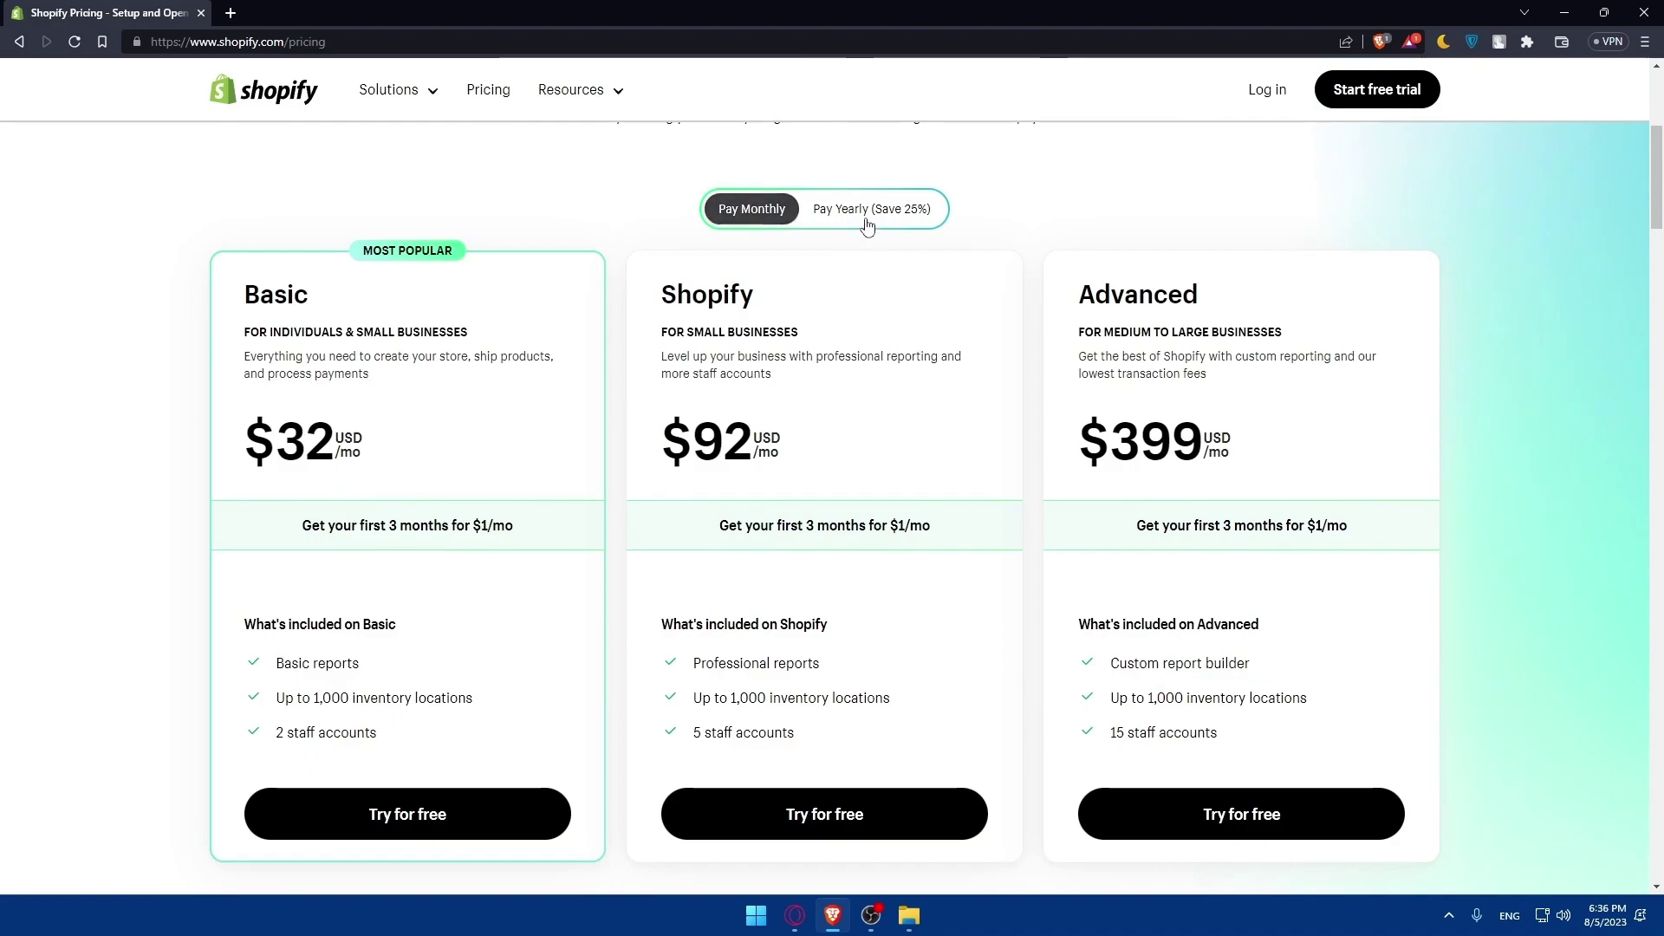
{"action": "left_click", "coordinate": [742, 212]}
Expand the full plan feature comparison, scroll through it, and log in to the admin
{"action": "scroll", "coordinate": [830, 260], "scroll_direction": "down", "scroll_amount": 5}
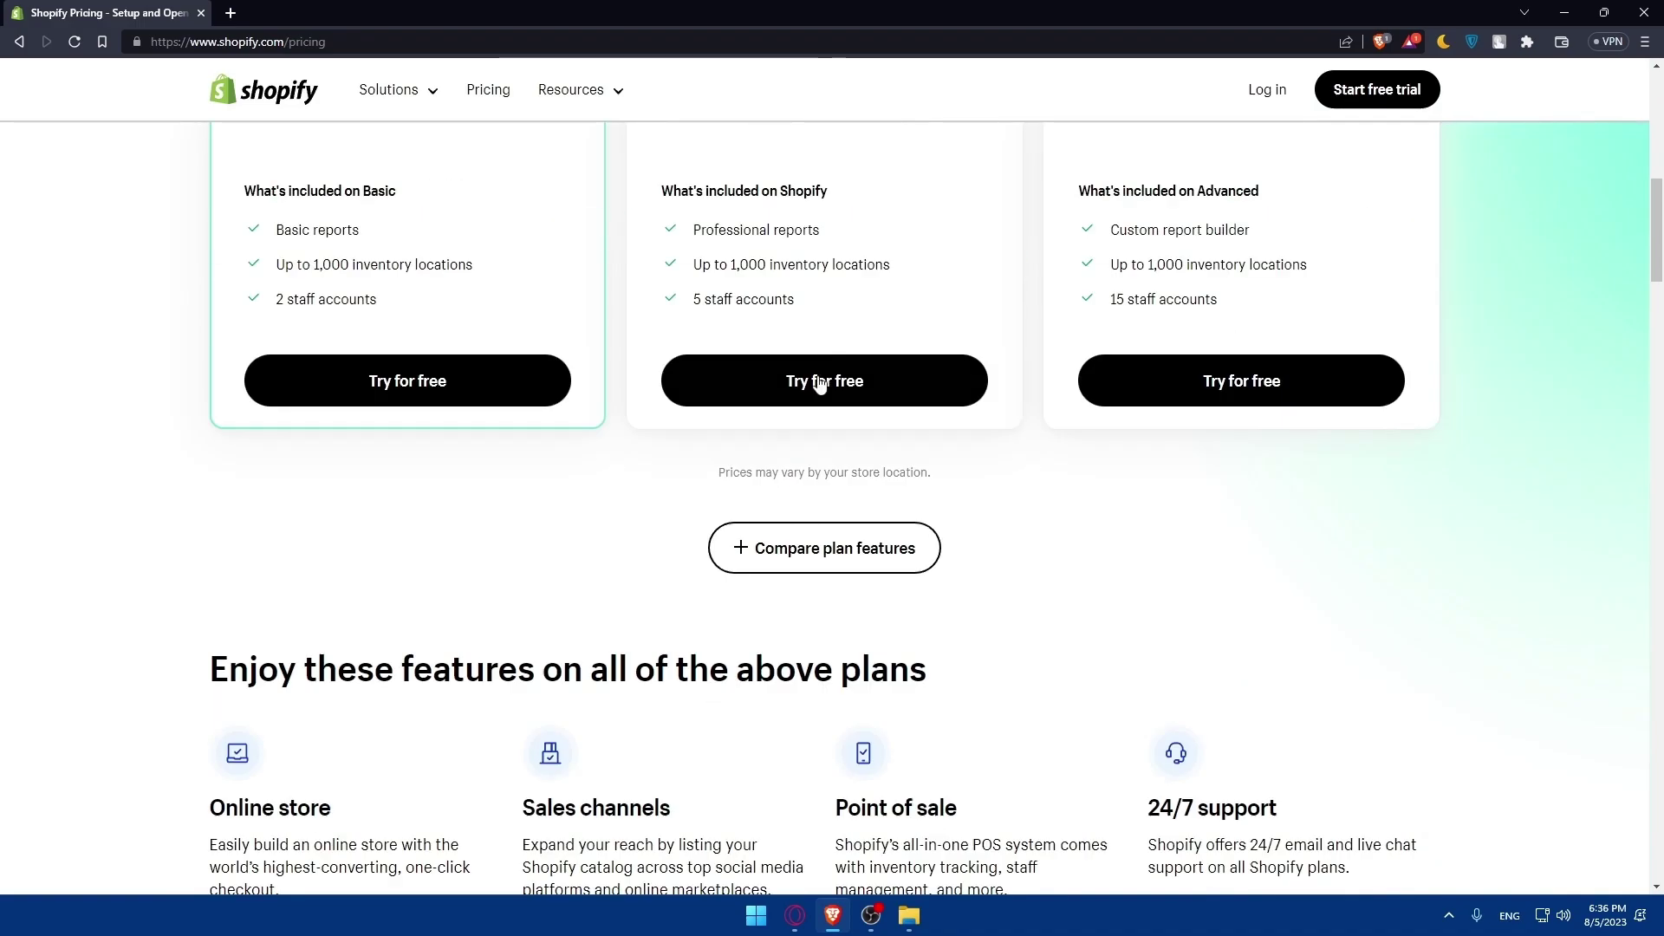
{"action": "left_click", "coordinate": [829, 546]}
{"action": "scroll", "coordinate": [819, 511], "scroll_direction": "down", "scroll_amount": 5}
{"action": "scroll", "coordinate": [813, 503], "scroll_direction": "down", "scroll_amount": 12}
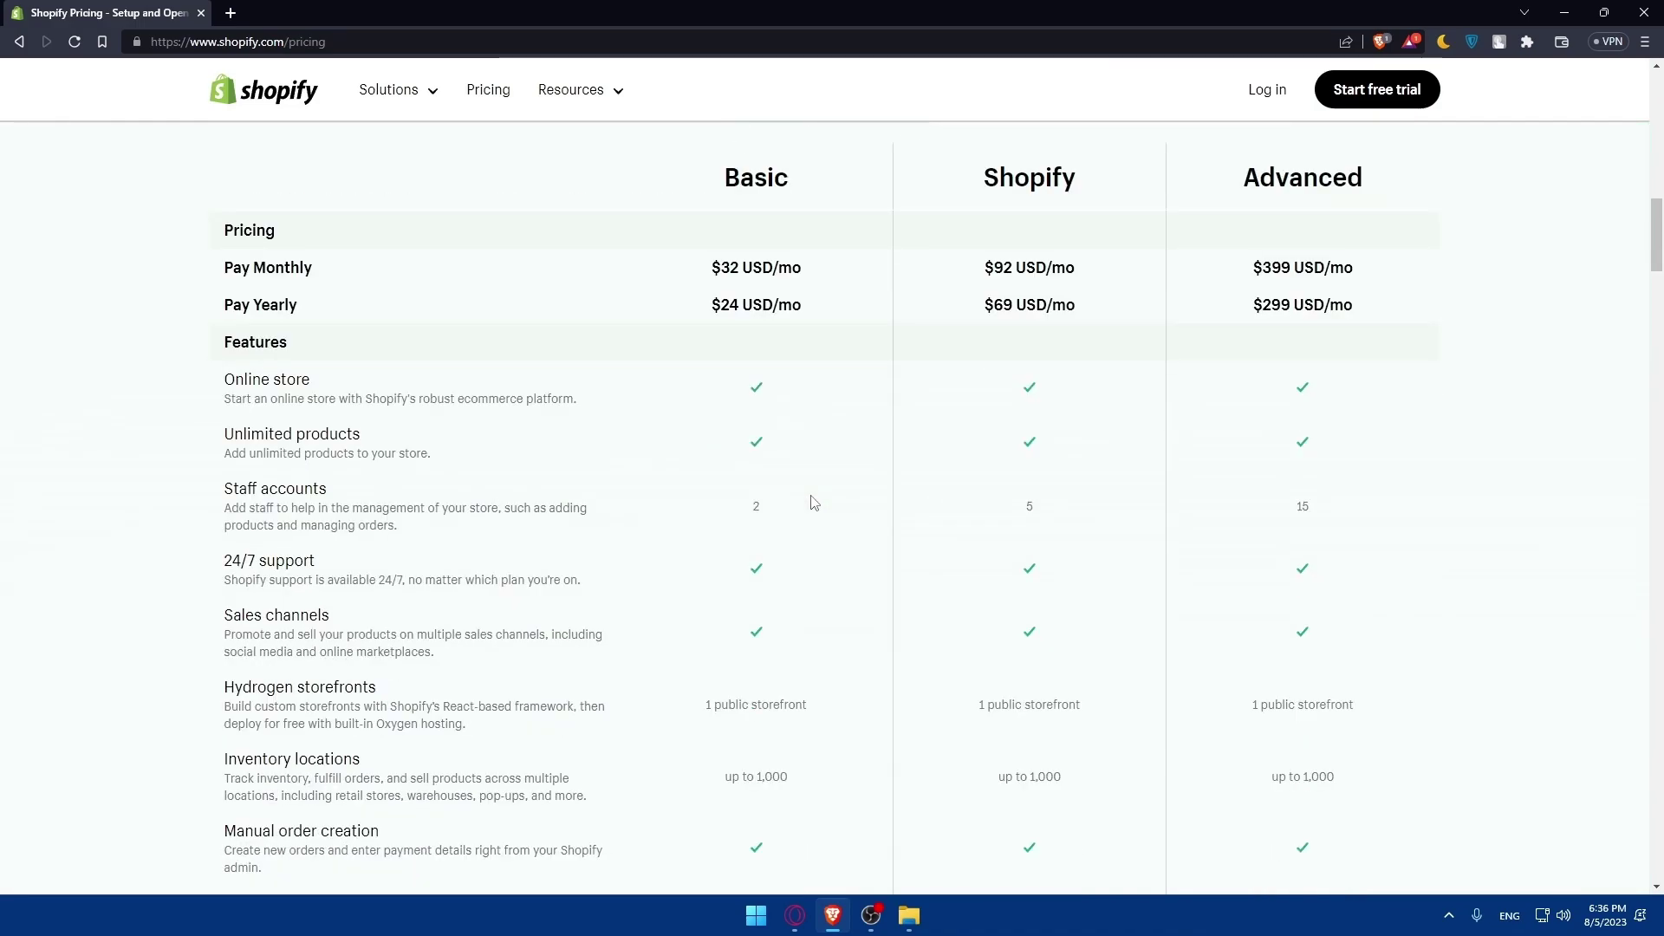
{"action": "scroll", "coordinate": [813, 503], "scroll_direction": "down", "scroll_amount": 10}
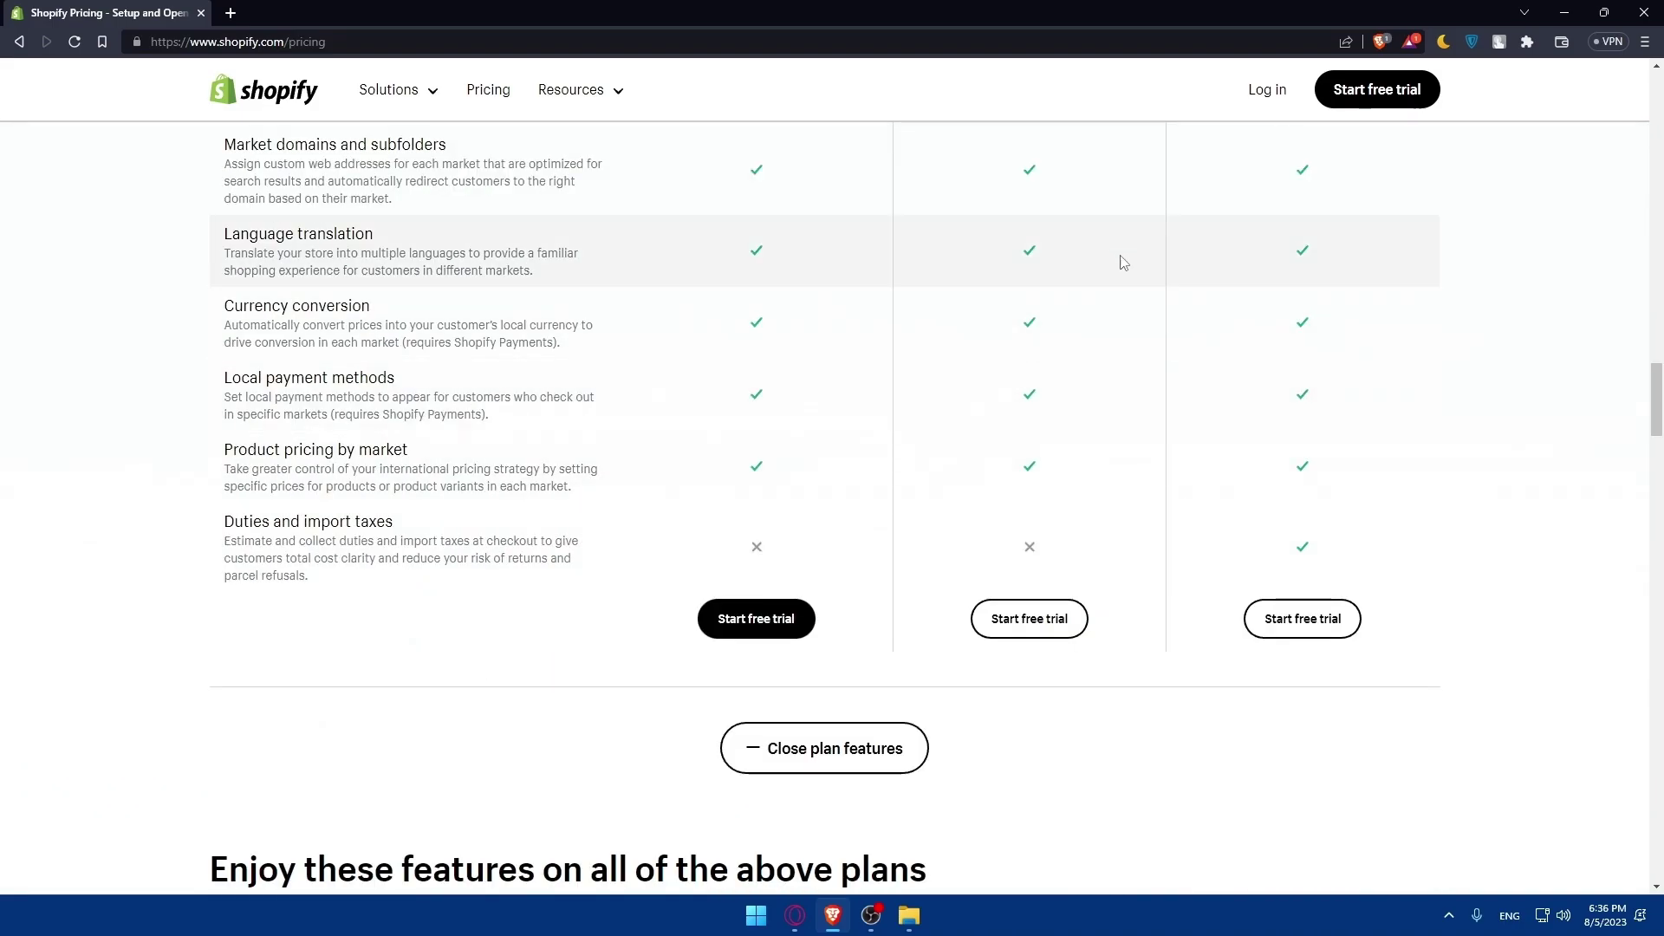
{"action": "left_click", "coordinate": [1265, 89]}
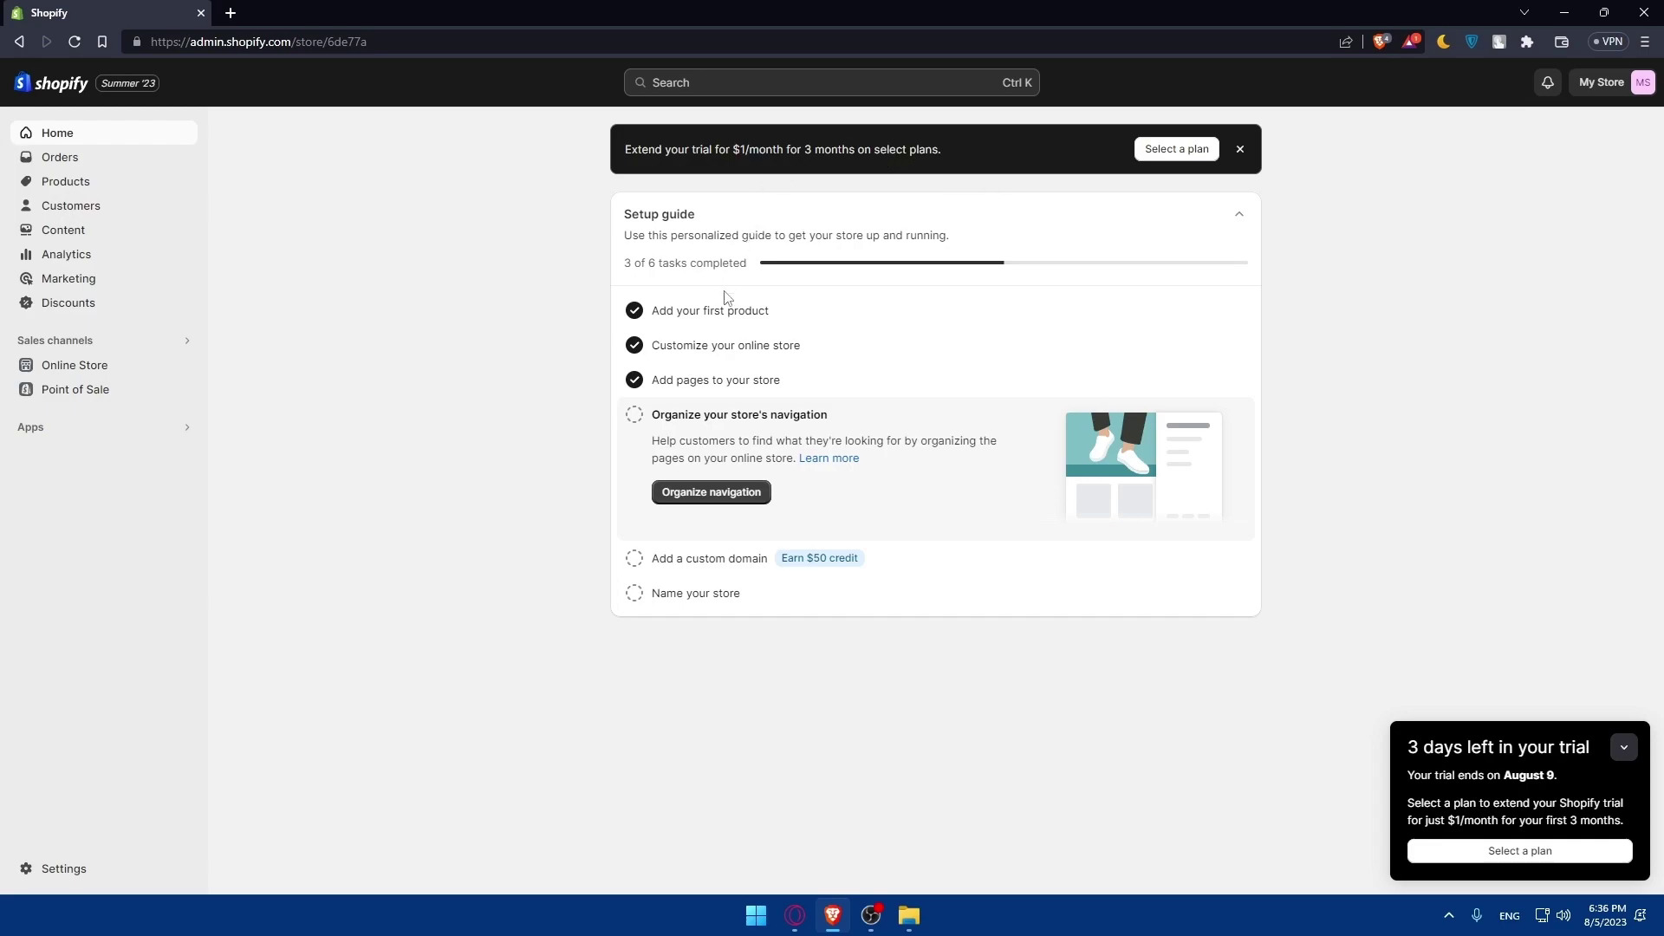
Expand each setup task in turn: first product, online store, pages, navigation, custom domain, store name
{"action": "left_click", "coordinate": [746, 317]}
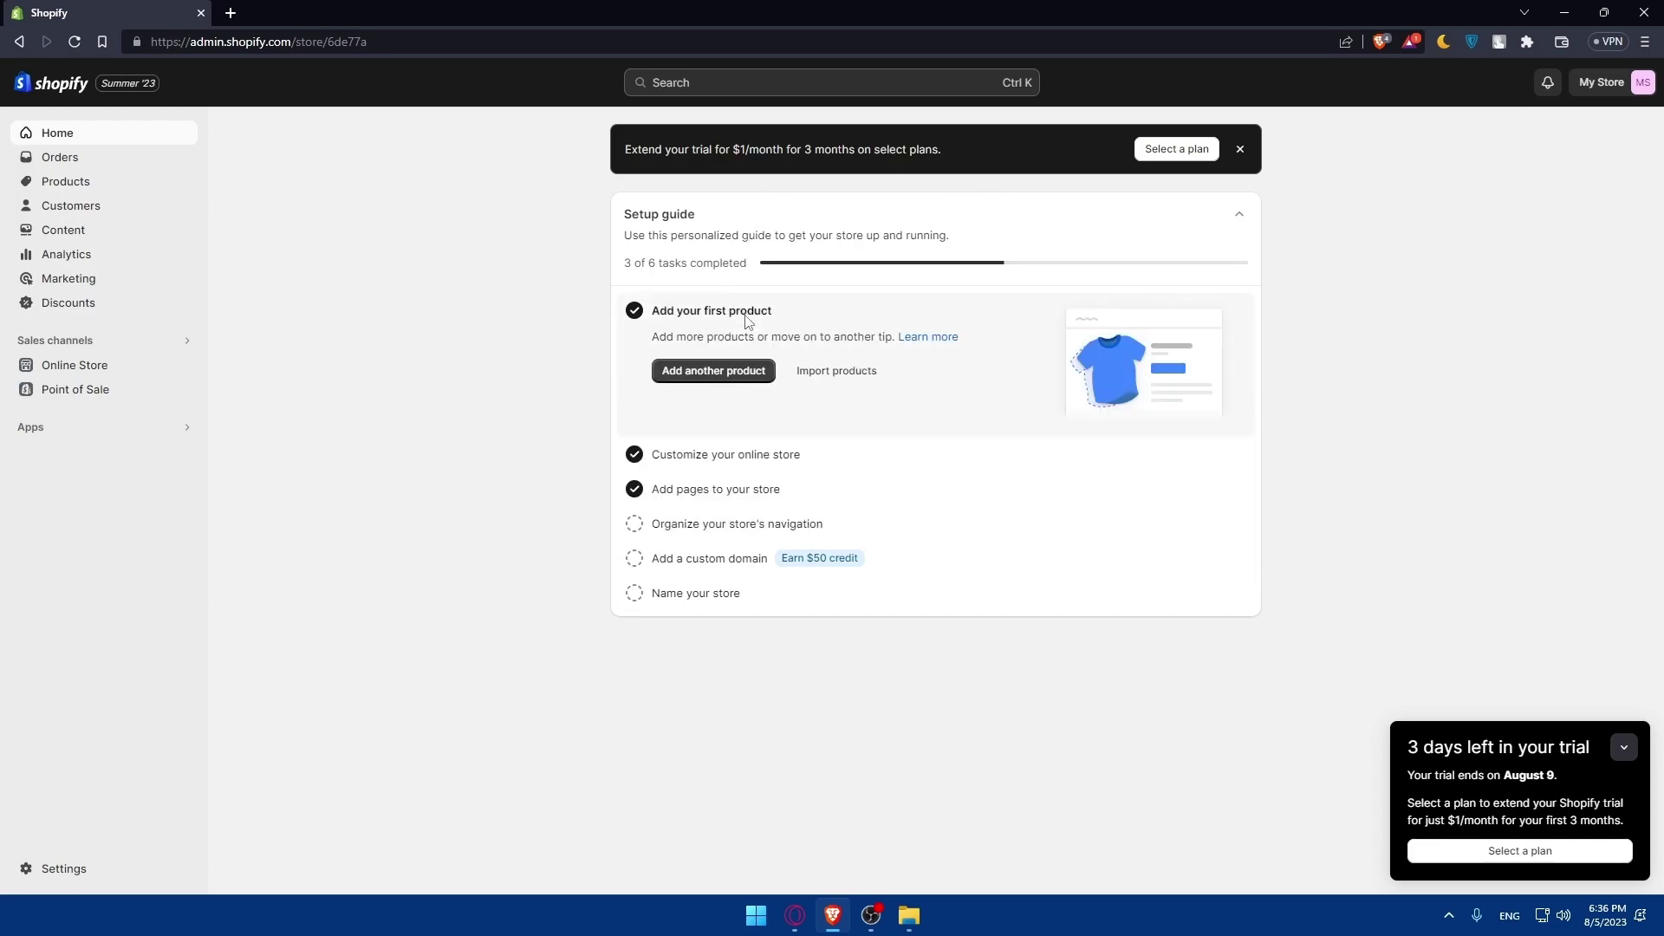
{"action": "left_click", "coordinate": [790, 454]}
{"action": "left_click", "coordinate": [794, 495]}
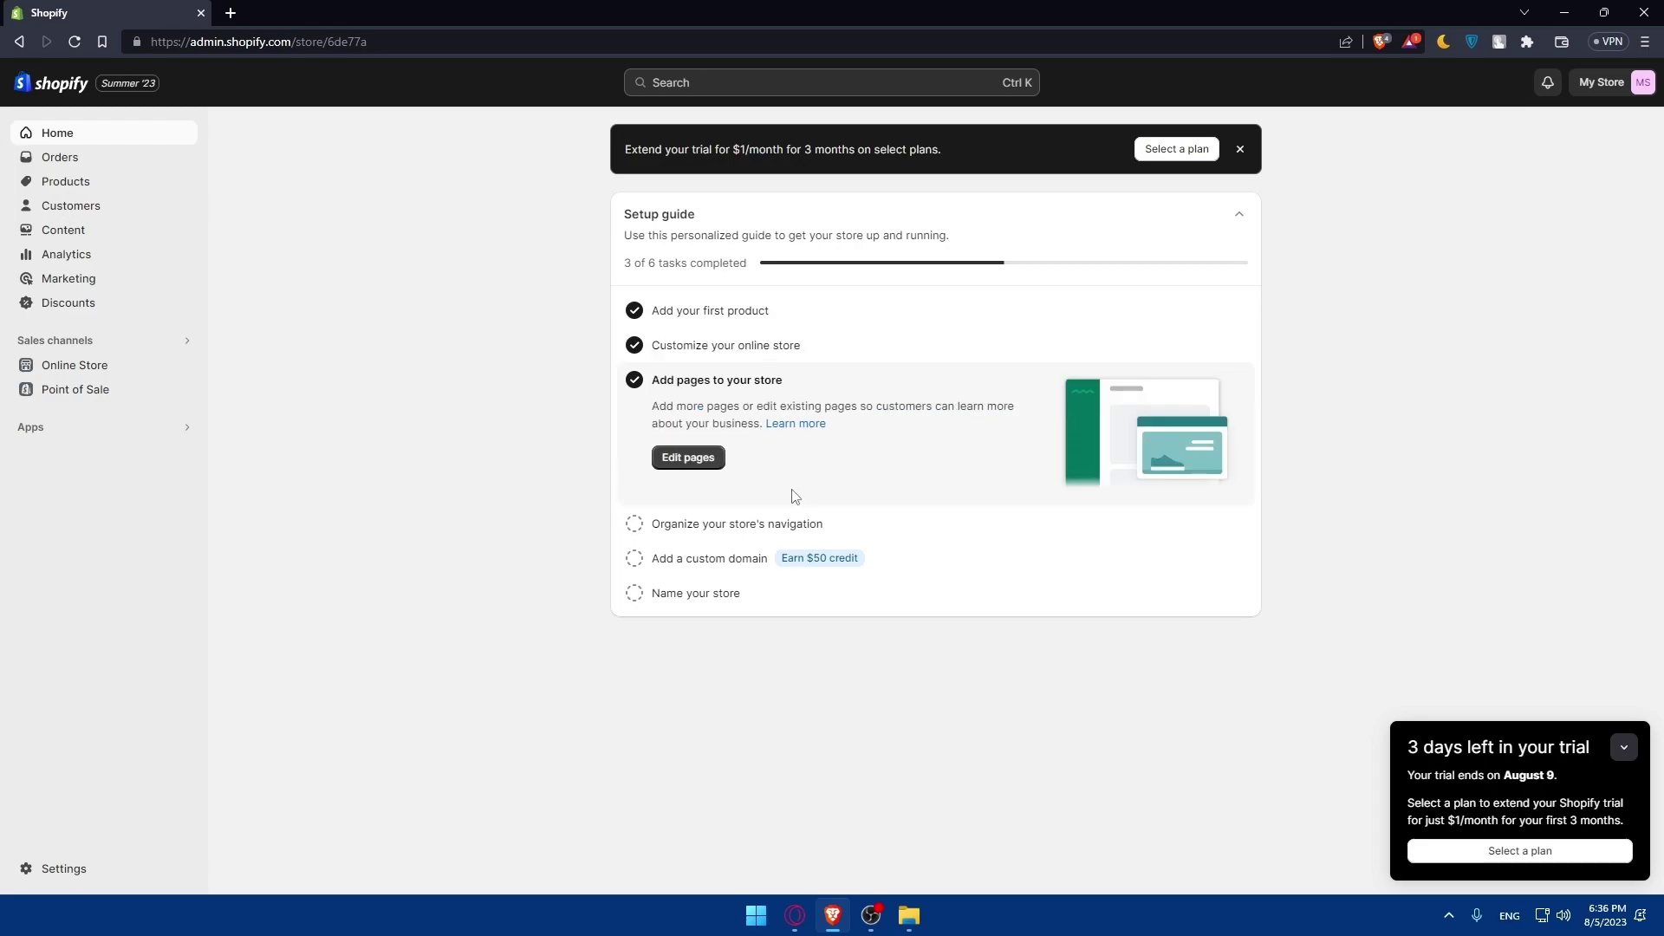
{"action": "left_click", "coordinate": [791, 525]}
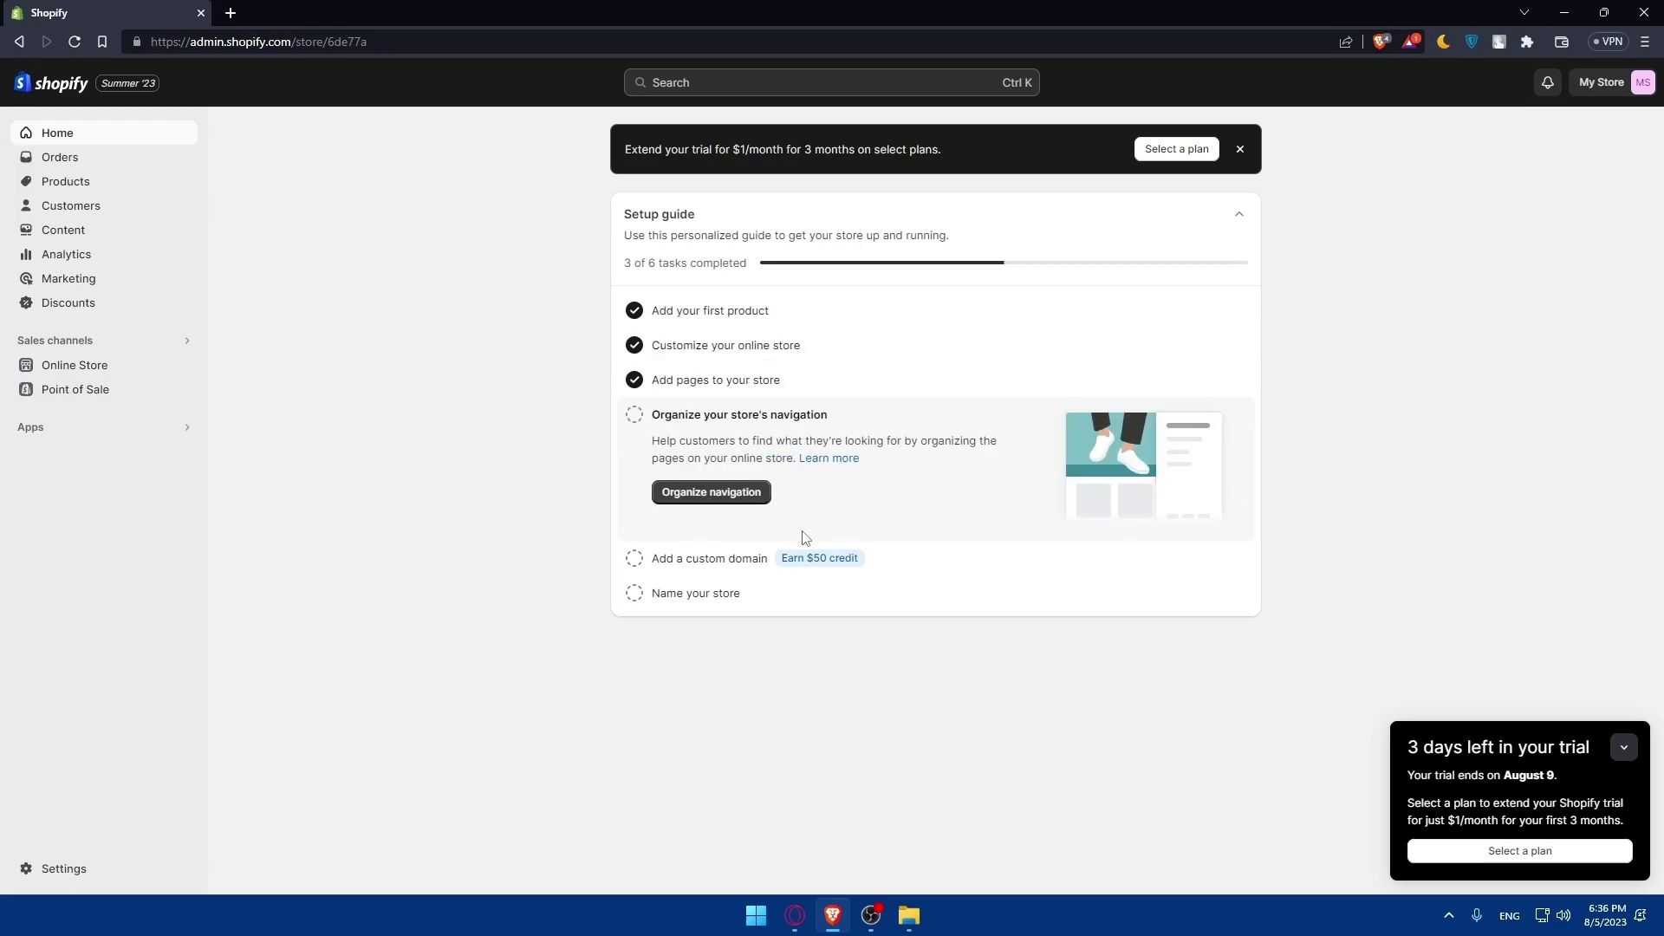
{"action": "left_click", "coordinate": [739, 561]}
{"action": "left_click", "coordinate": [759, 613]}
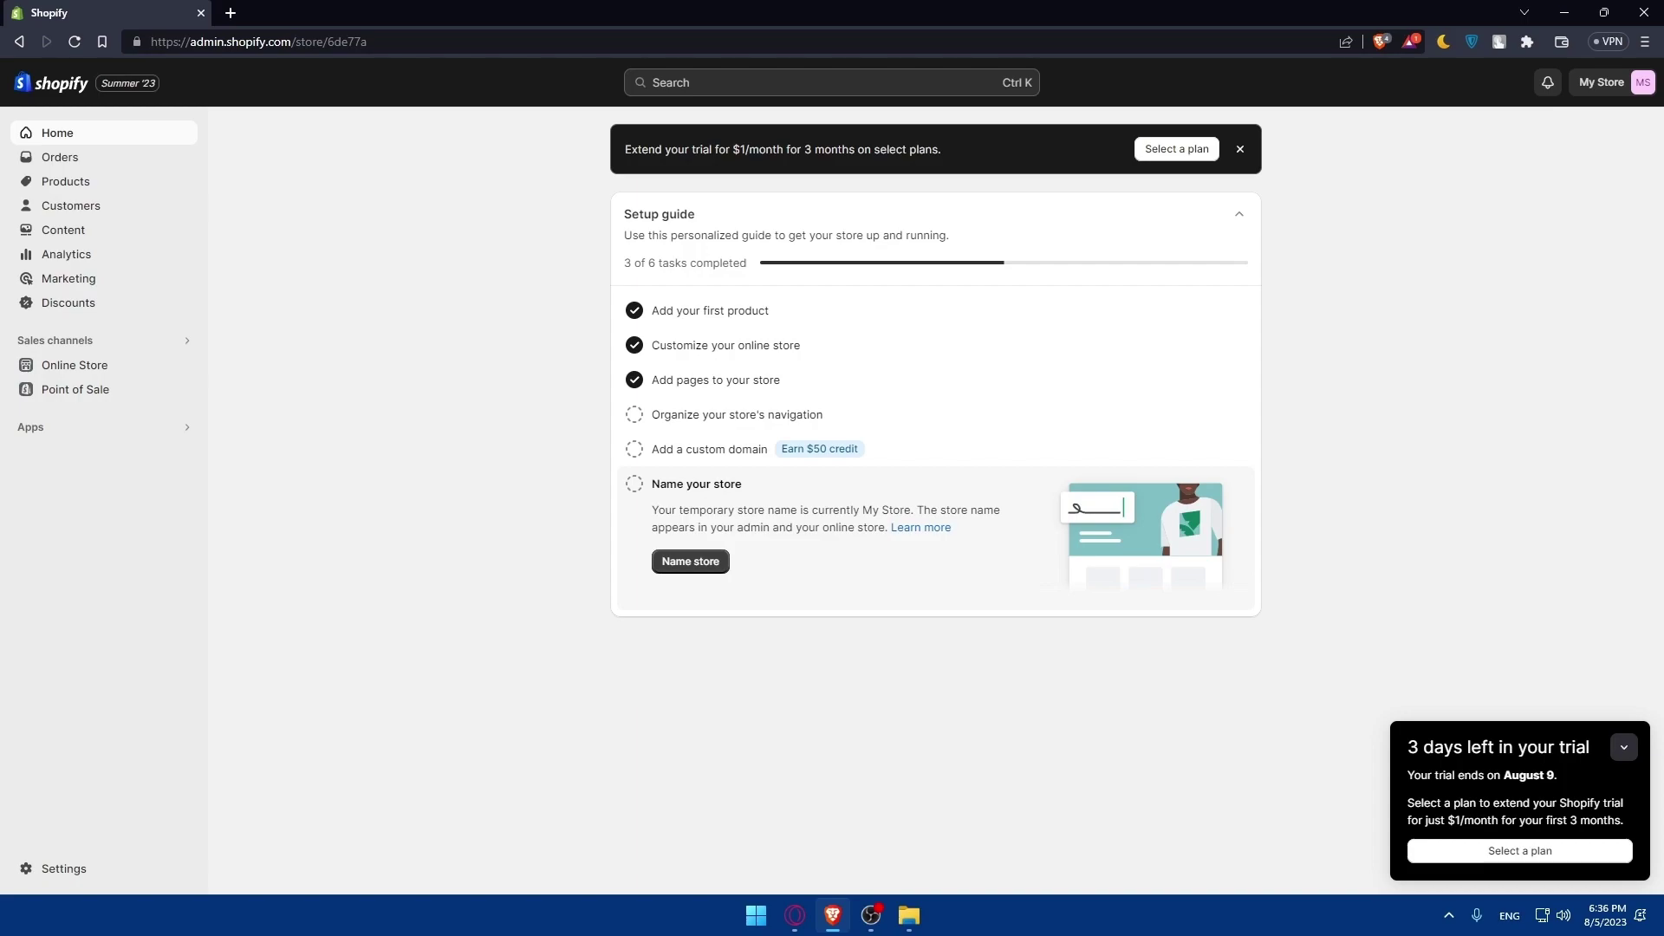
In Store details, change Store currency from Moroccan dirhams (MAD) to US dollars (USD)
{"action": "left_click", "coordinate": [55, 866]}
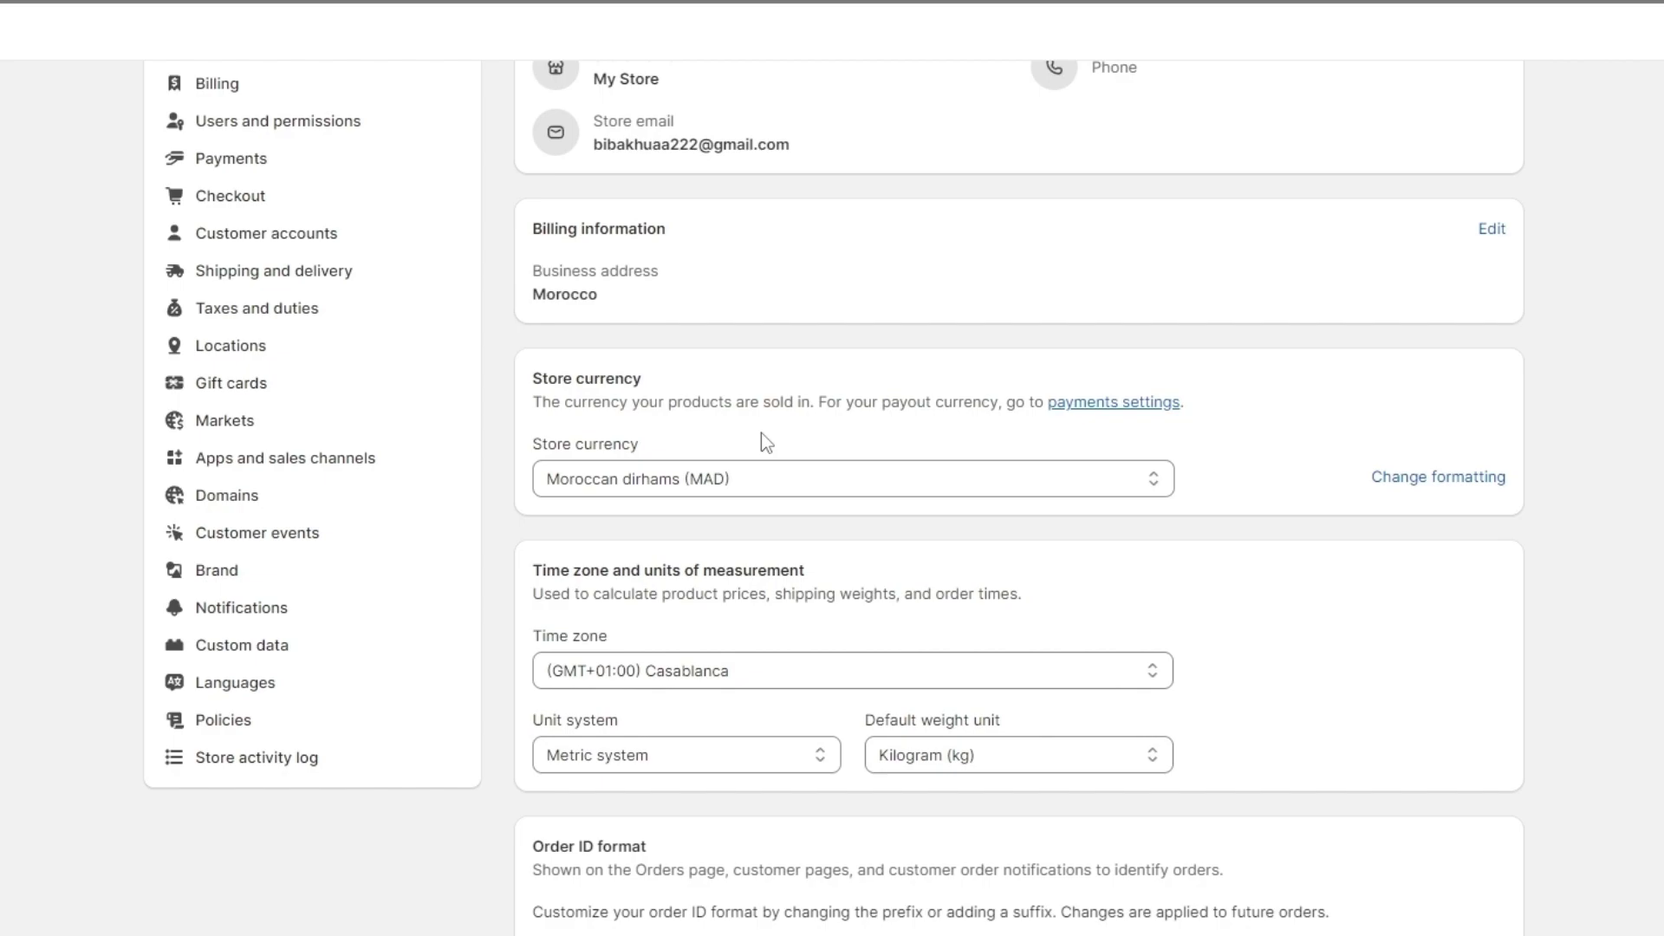
{"action": "left_click", "coordinate": [811, 488]}
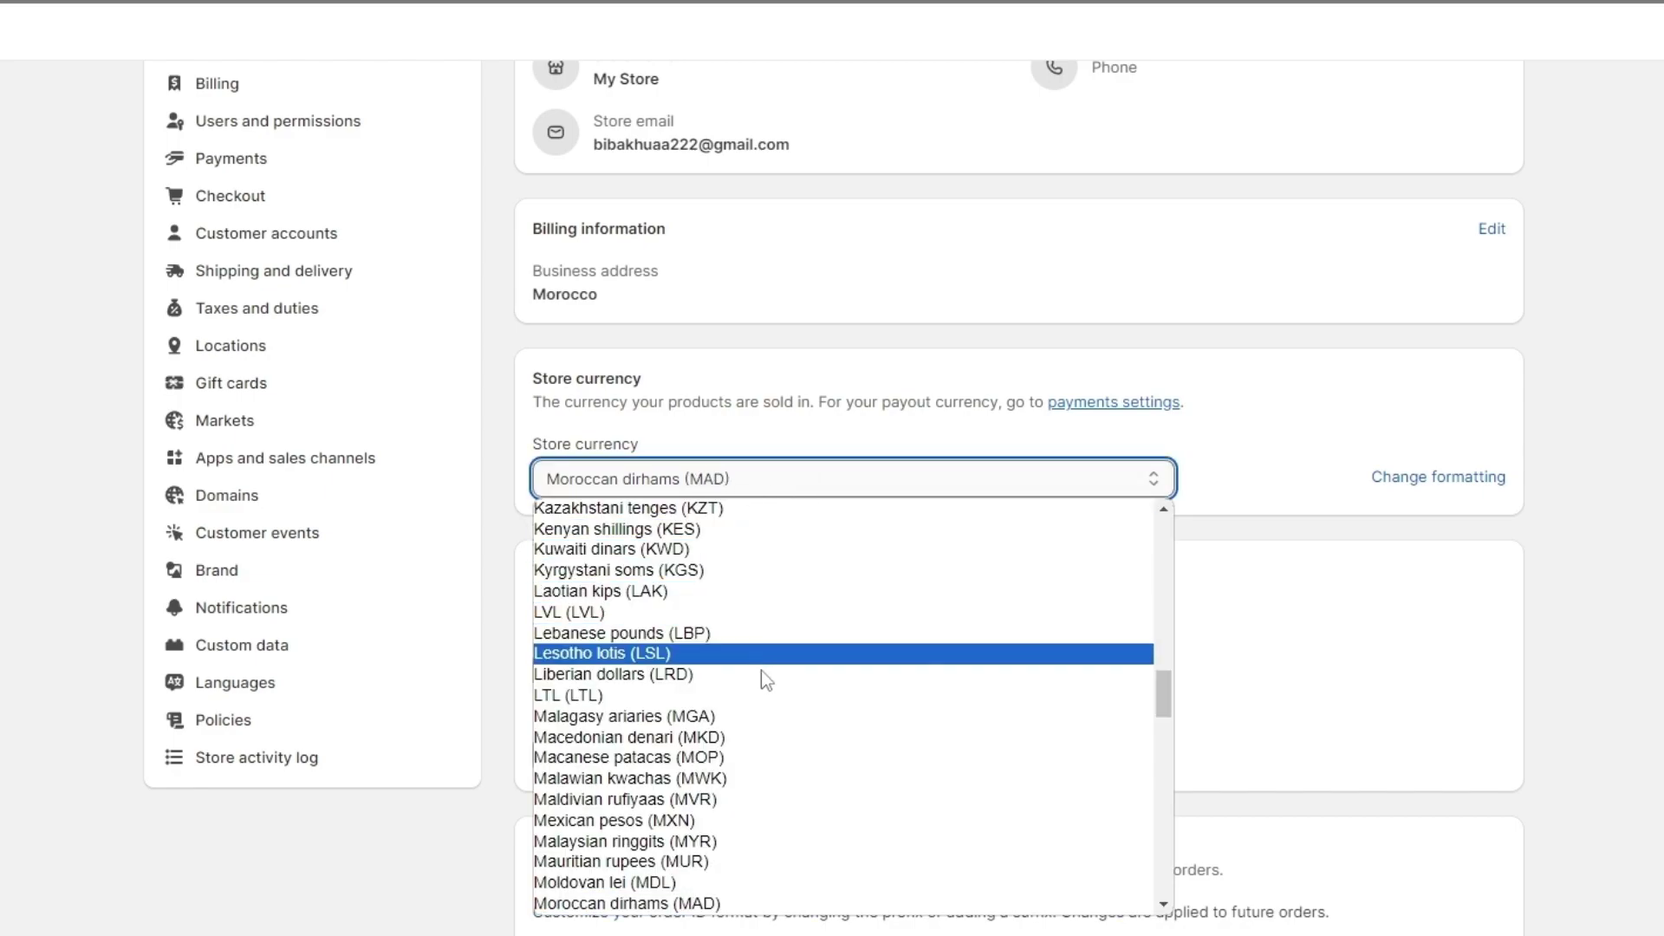
{"action": "scroll", "coordinate": [762, 671], "scroll_direction": "up", "scroll_amount": 15}
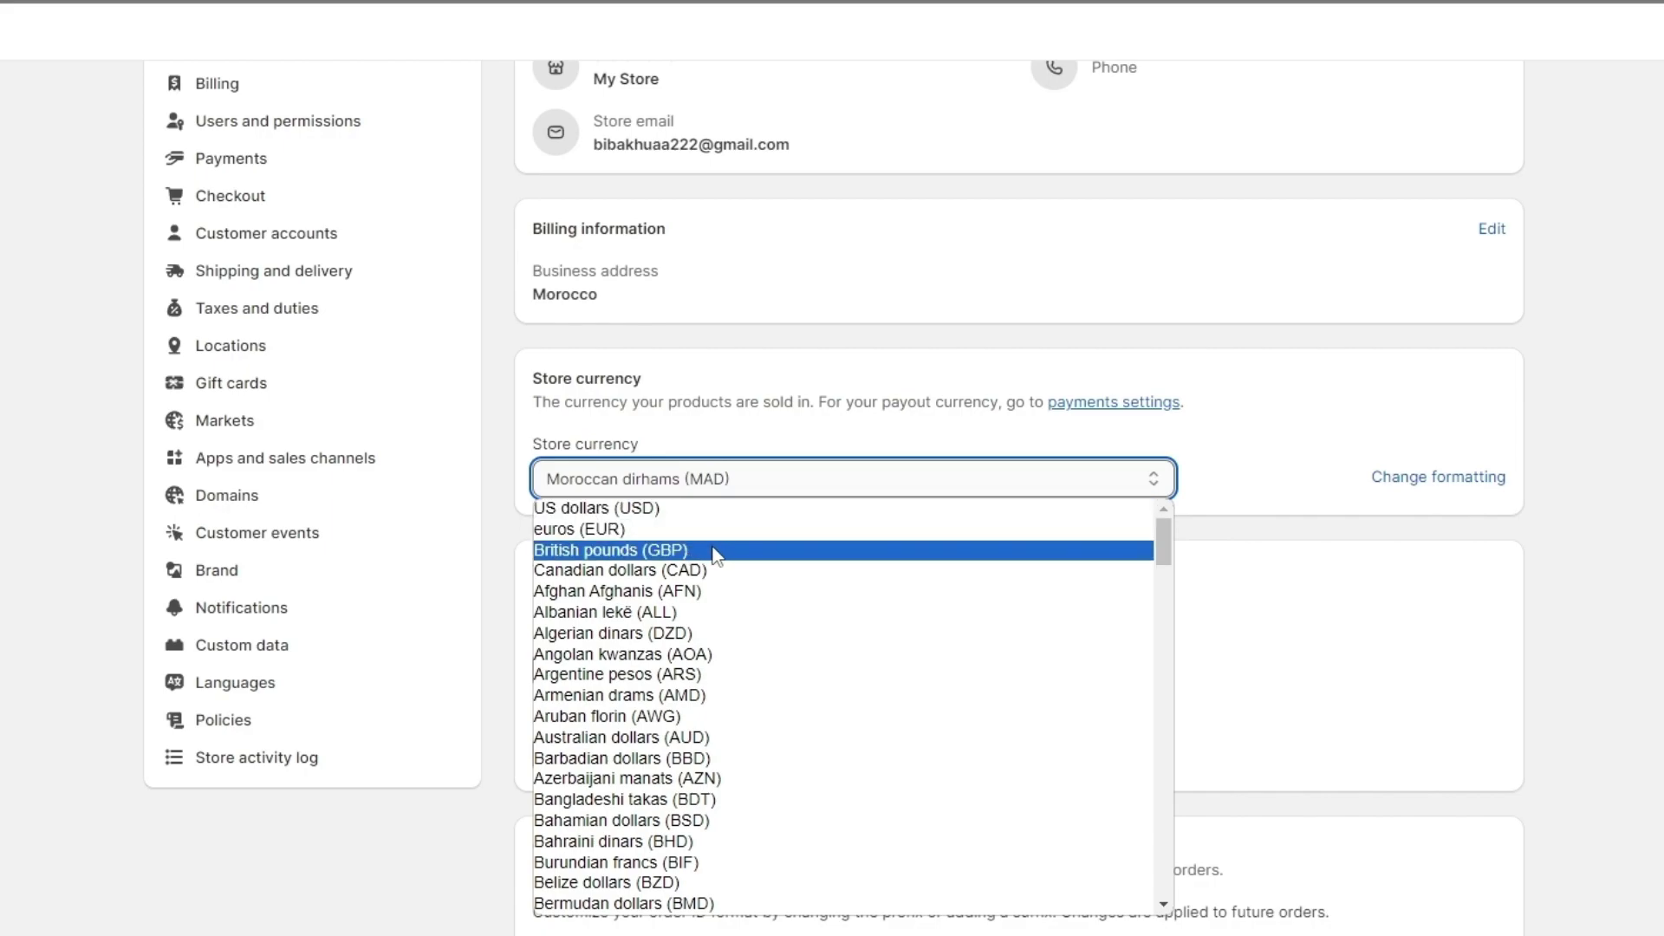
{"action": "scroll", "coordinate": [717, 572], "scroll_direction": "down", "scroll_amount": 20}
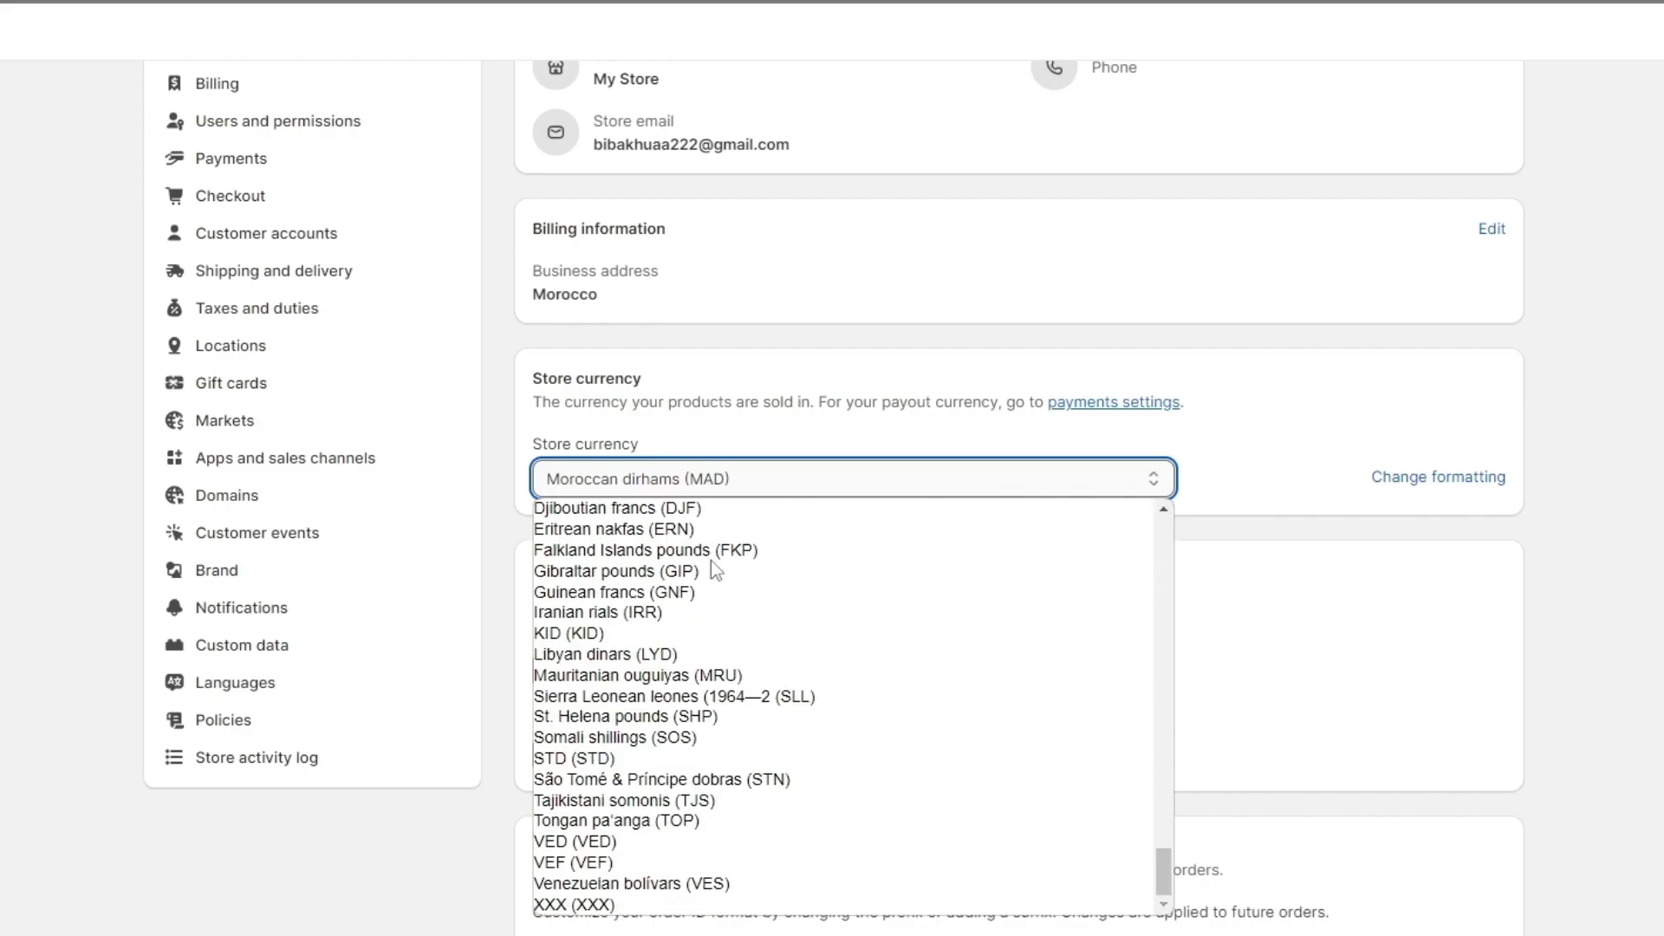
{"action": "scroll", "coordinate": [706, 554], "scroll_direction": "up", "scroll_amount": 20}
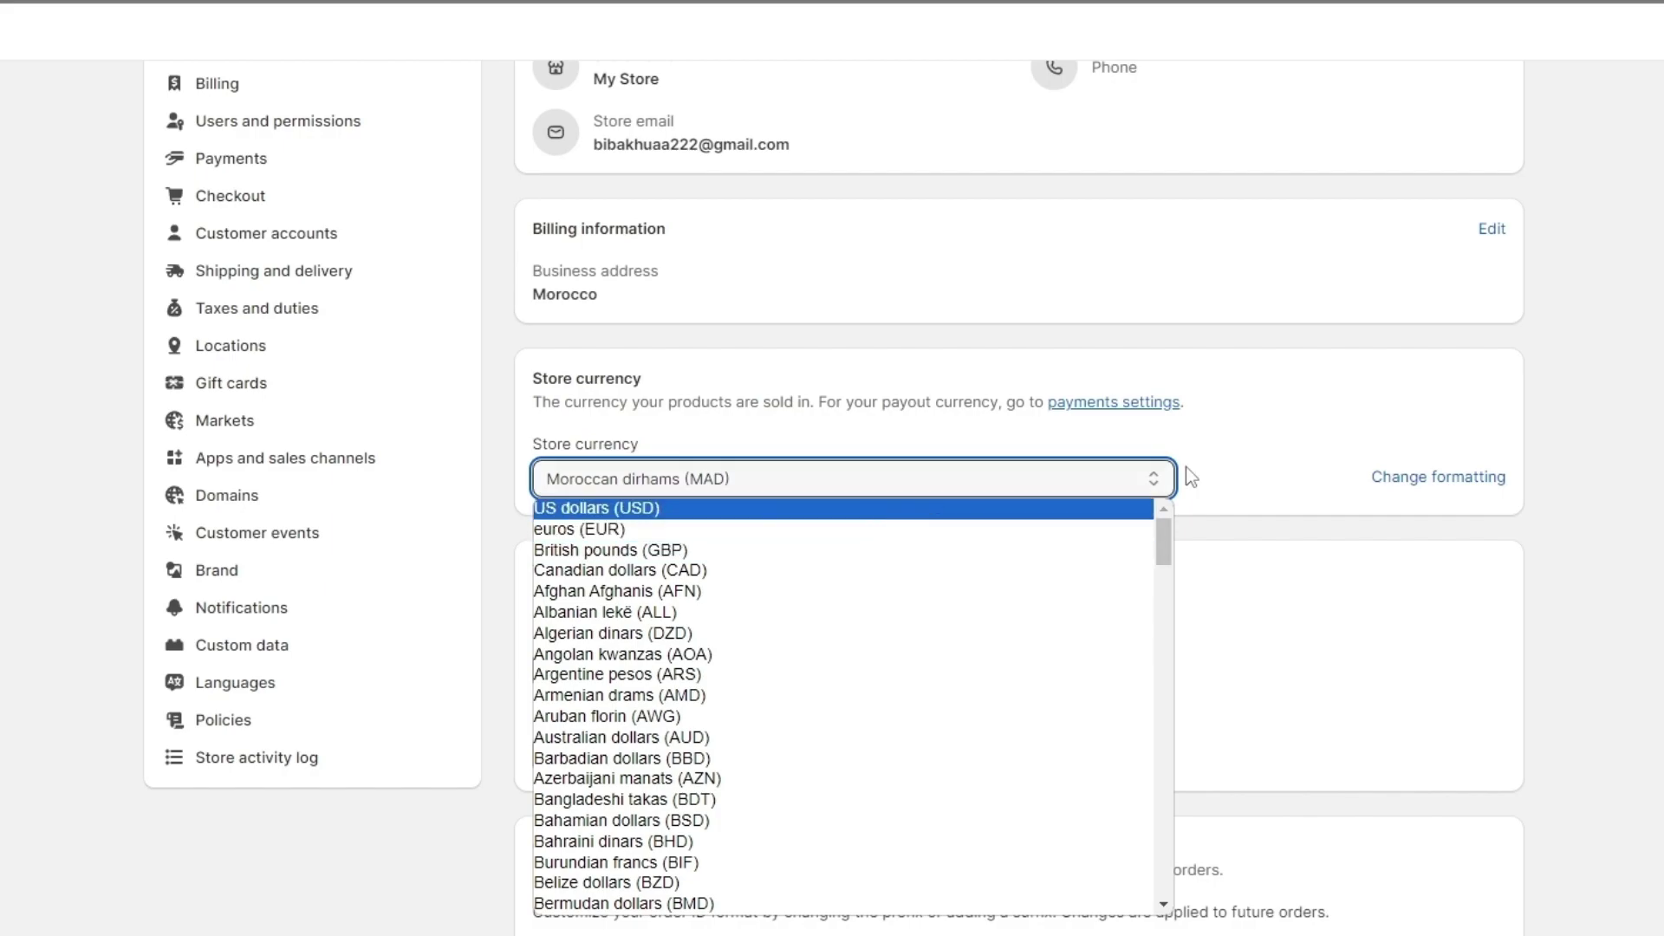
{"action": "left_click", "coordinate": [660, 509]}
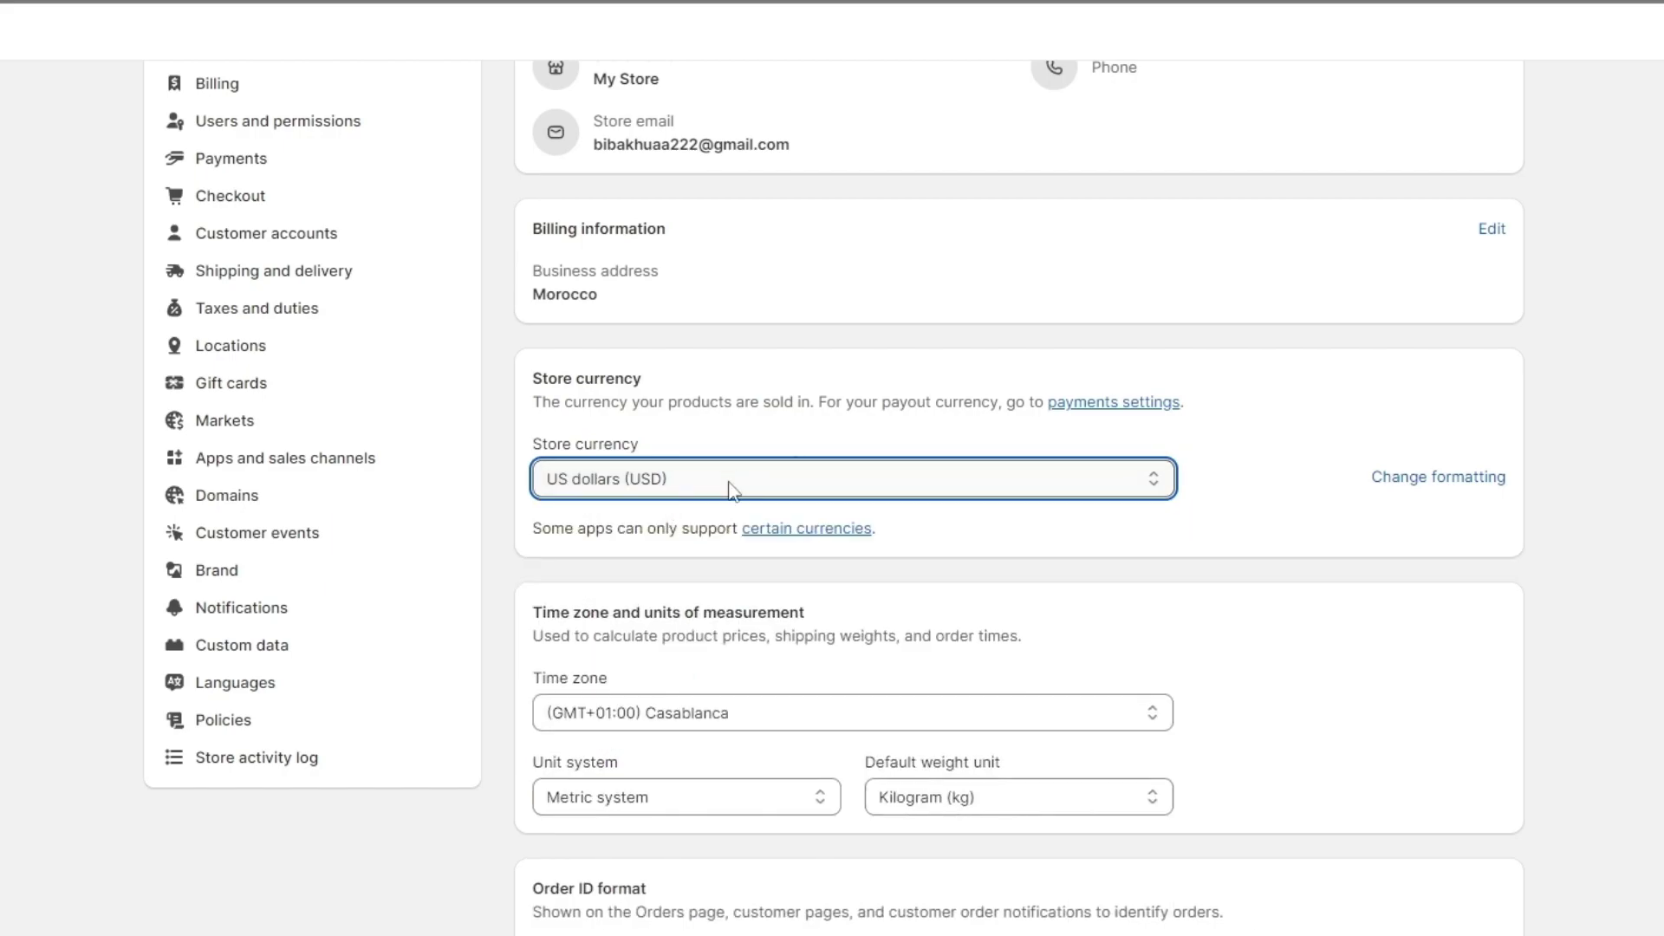
Open the supported-currencies help link in a new tab and read the Choosing apps article
{"action": "right_click", "coordinate": [770, 533]}
{"action": "key", "text": "Escape"}
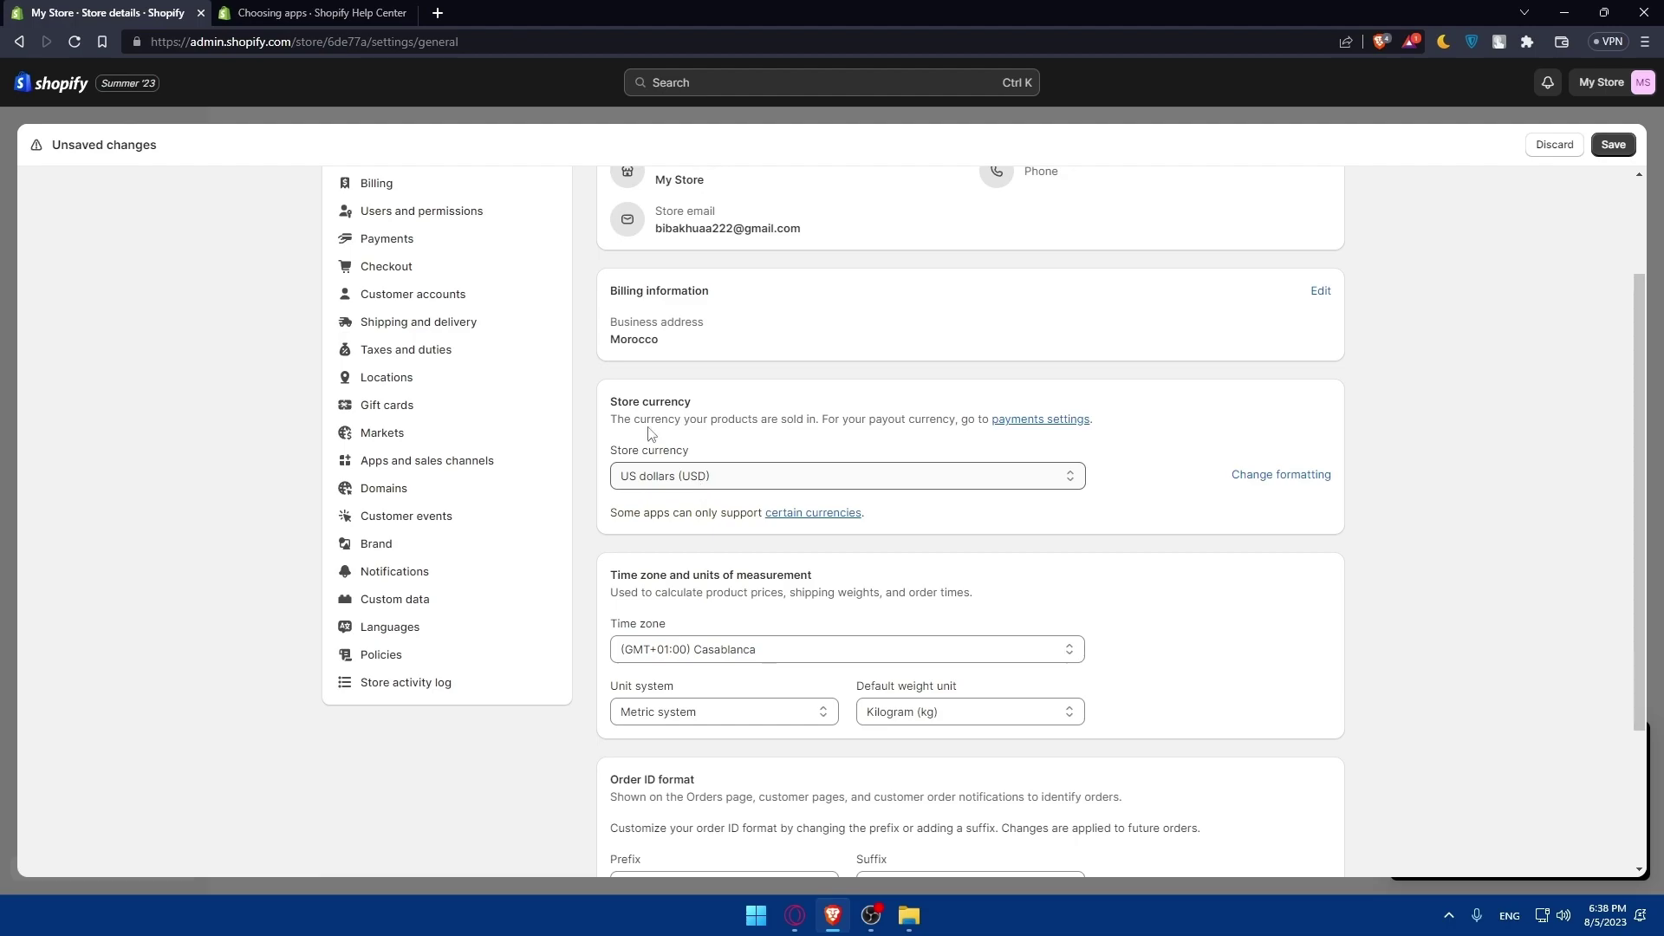
{"action": "left_click", "coordinate": [243, 12]}
{"action": "left_click", "coordinate": [113, 12]}
{"action": "left_click", "coordinate": [260, 12]}
{"action": "left_click", "coordinate": [112, 12]}
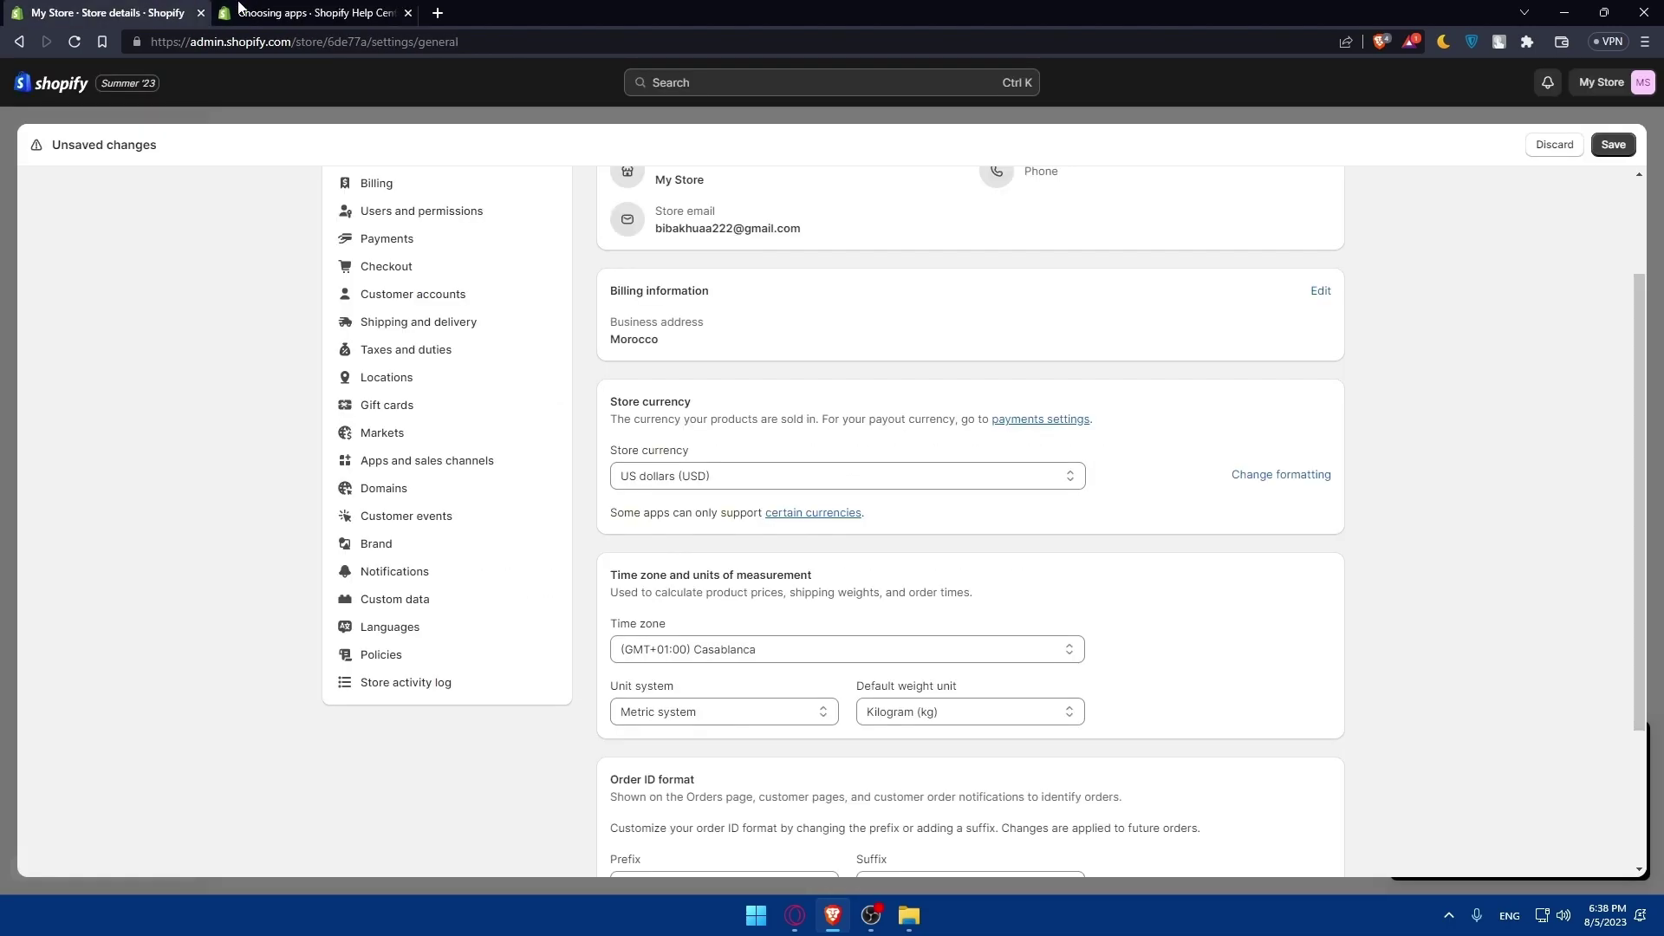
{"action": "left_click", "coordinate": [260, 12]}
{"action": "scroll", "coordinate": [558, 381], "scroll_direction": "down", "scroll_amount": 15}
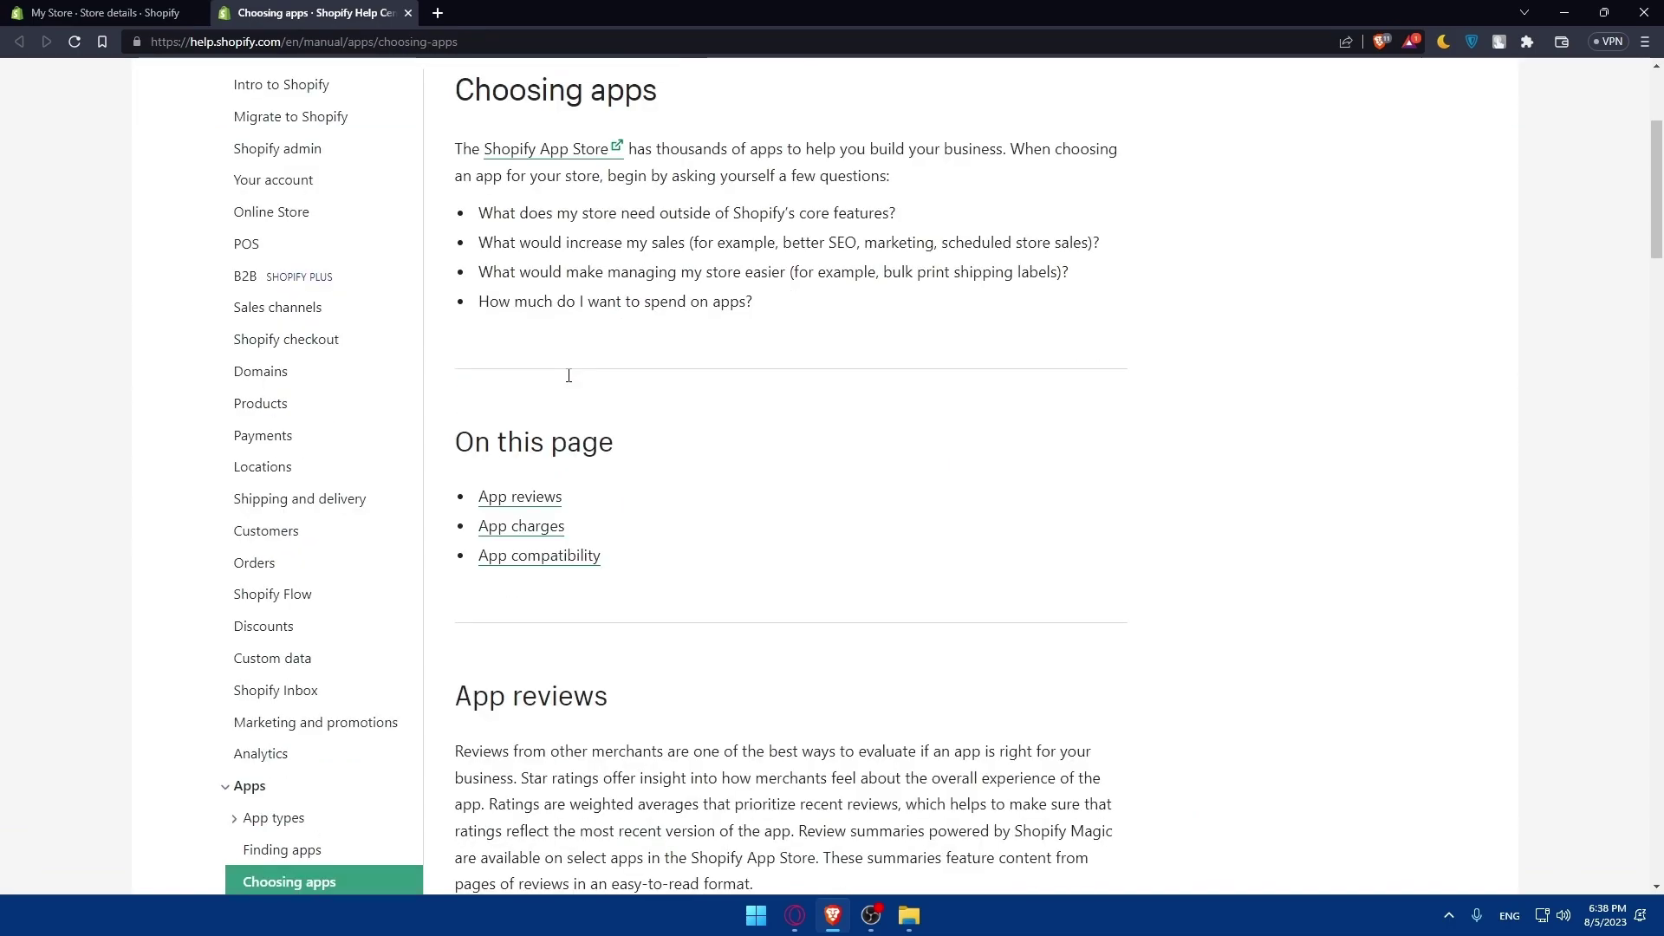
{"action": "scroll", "coordinate": [578, 394], "scroll_direction": "down", "scroll_amount": 3}
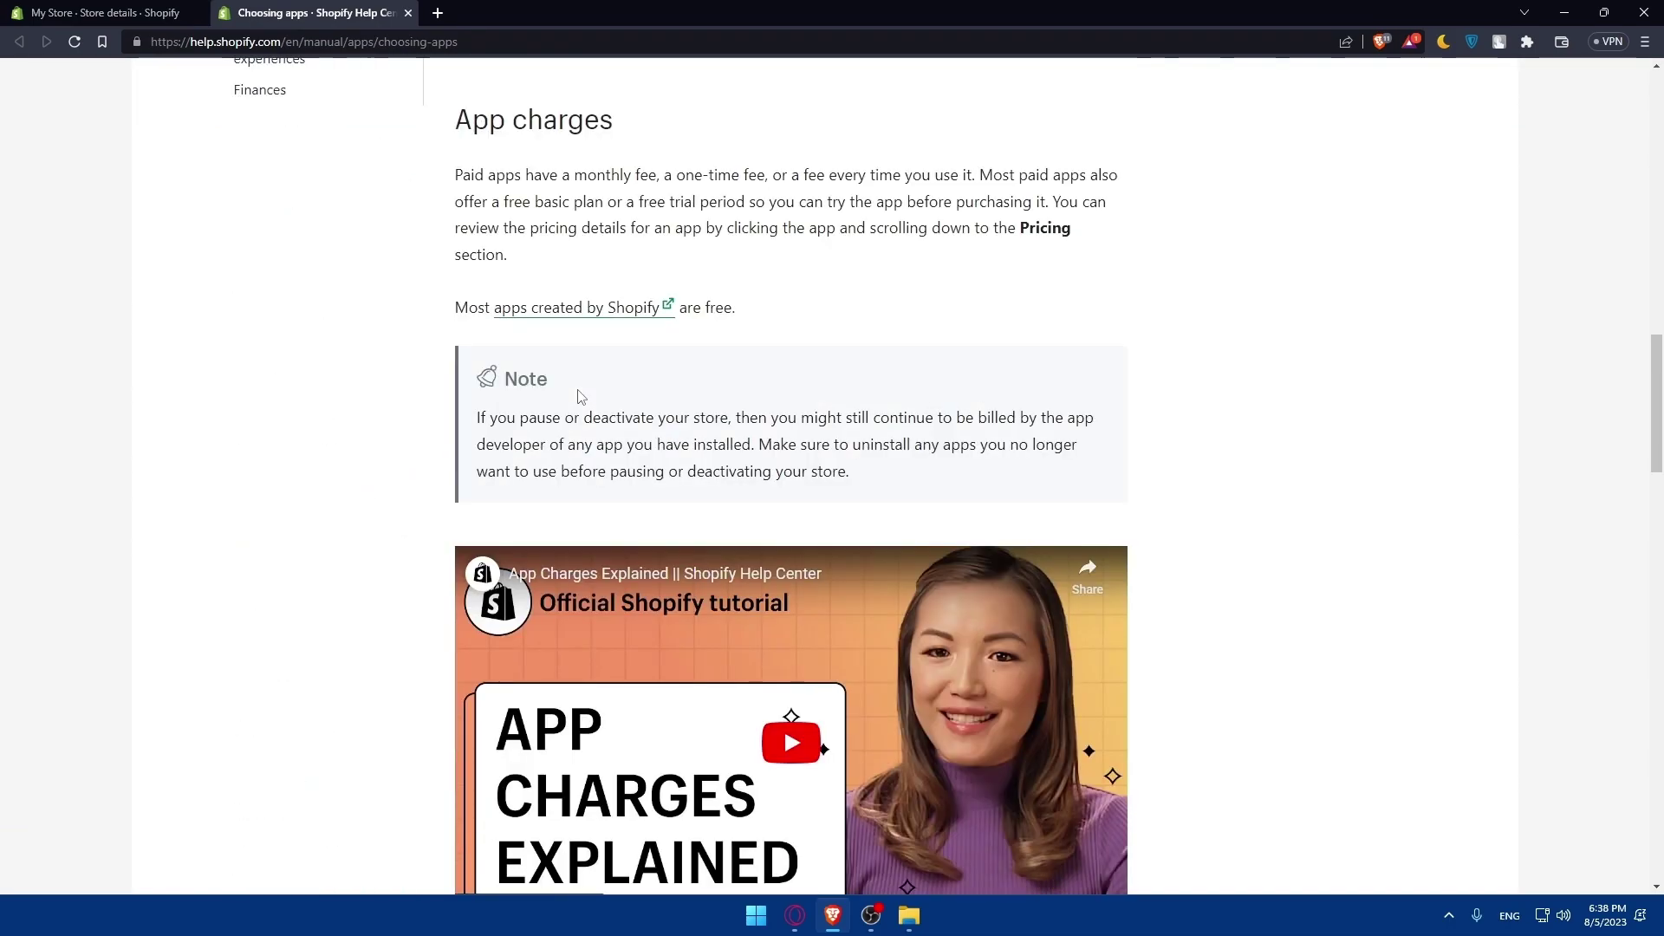
Close the article, discard the USD currency change, and close Settings
{"action": "left_click", "coordinate": [406, 13]}
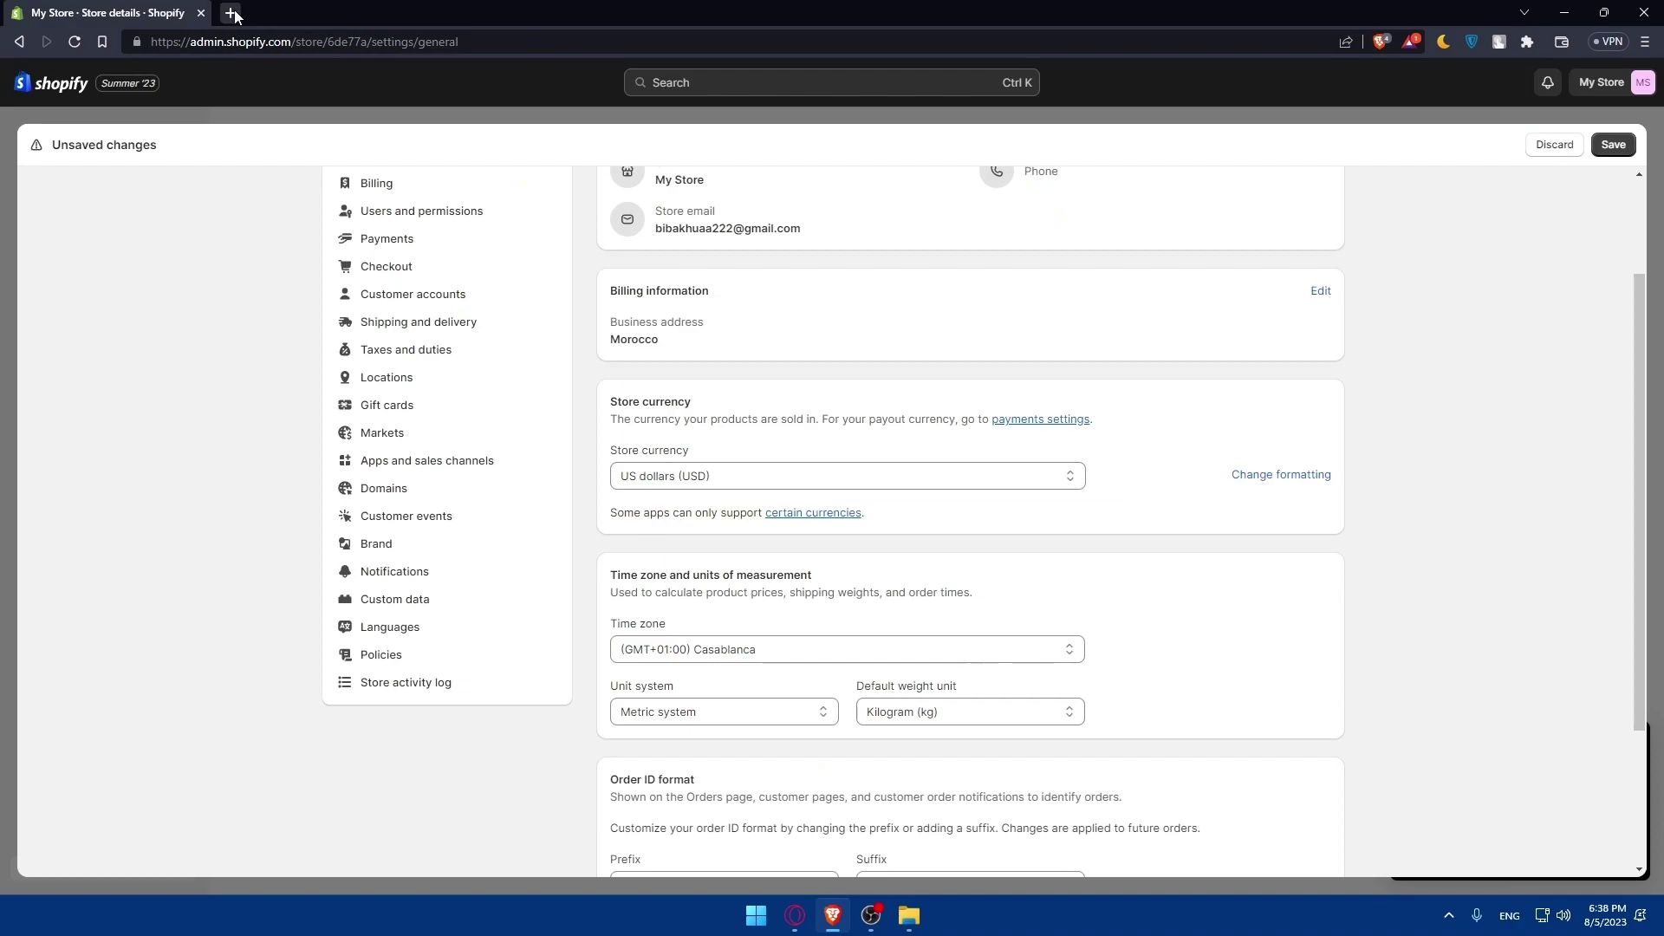
{"action": "left_click", "coordinate": [1540, 145]}
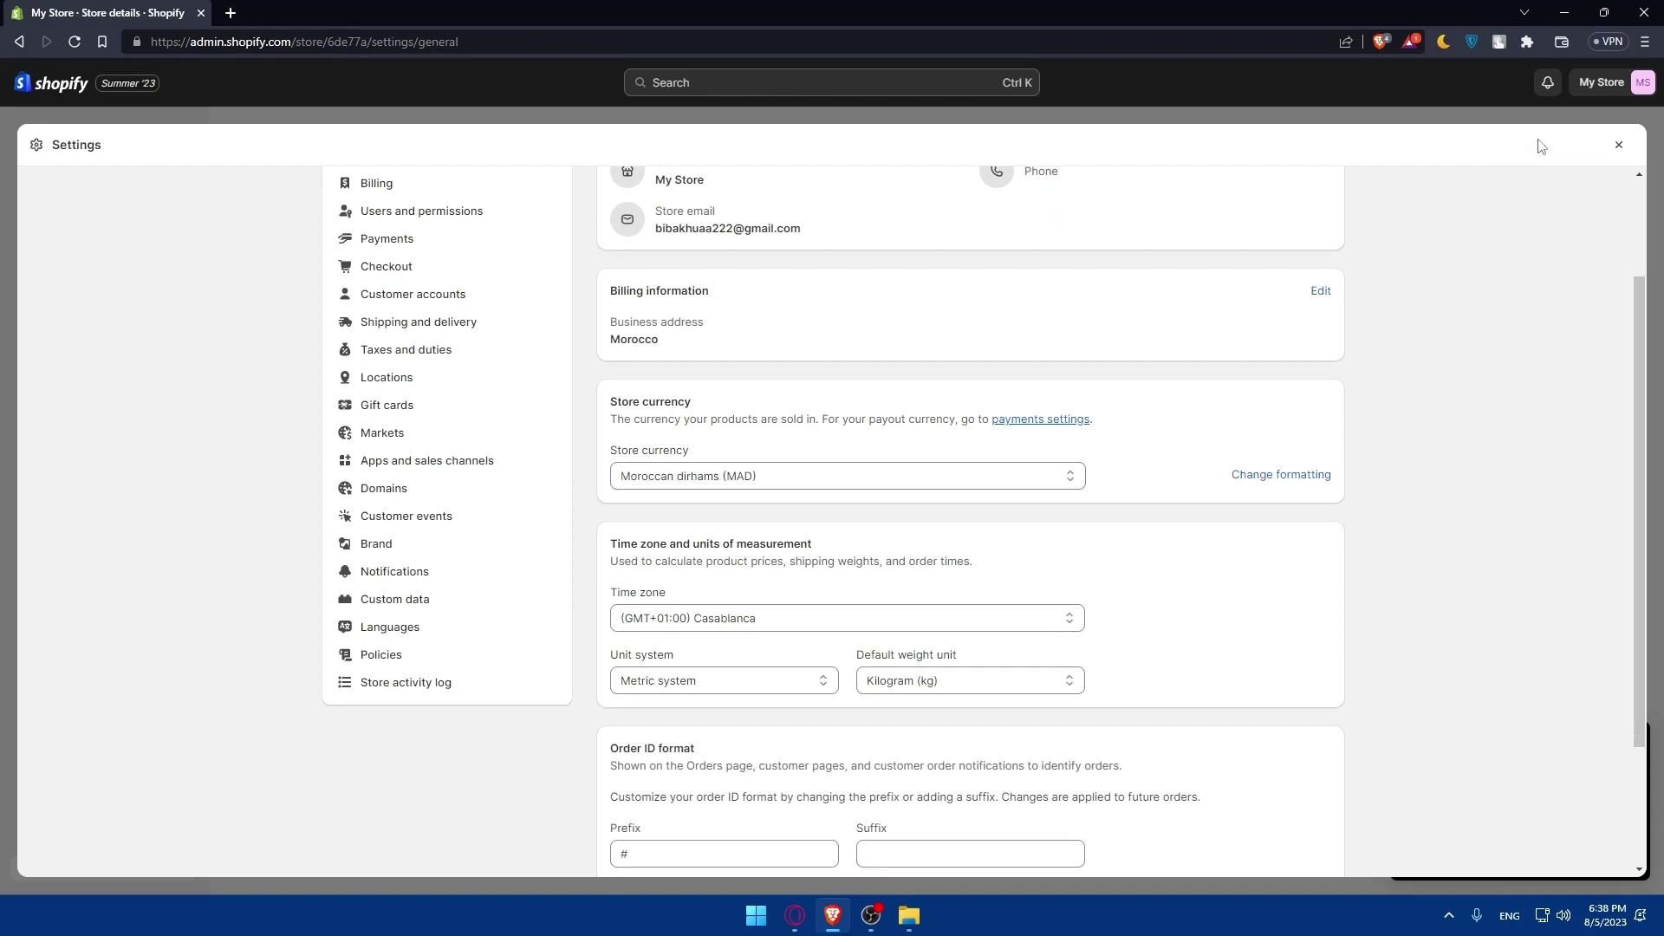
{"action": "left_click", "coordinate": [1618, 145]}
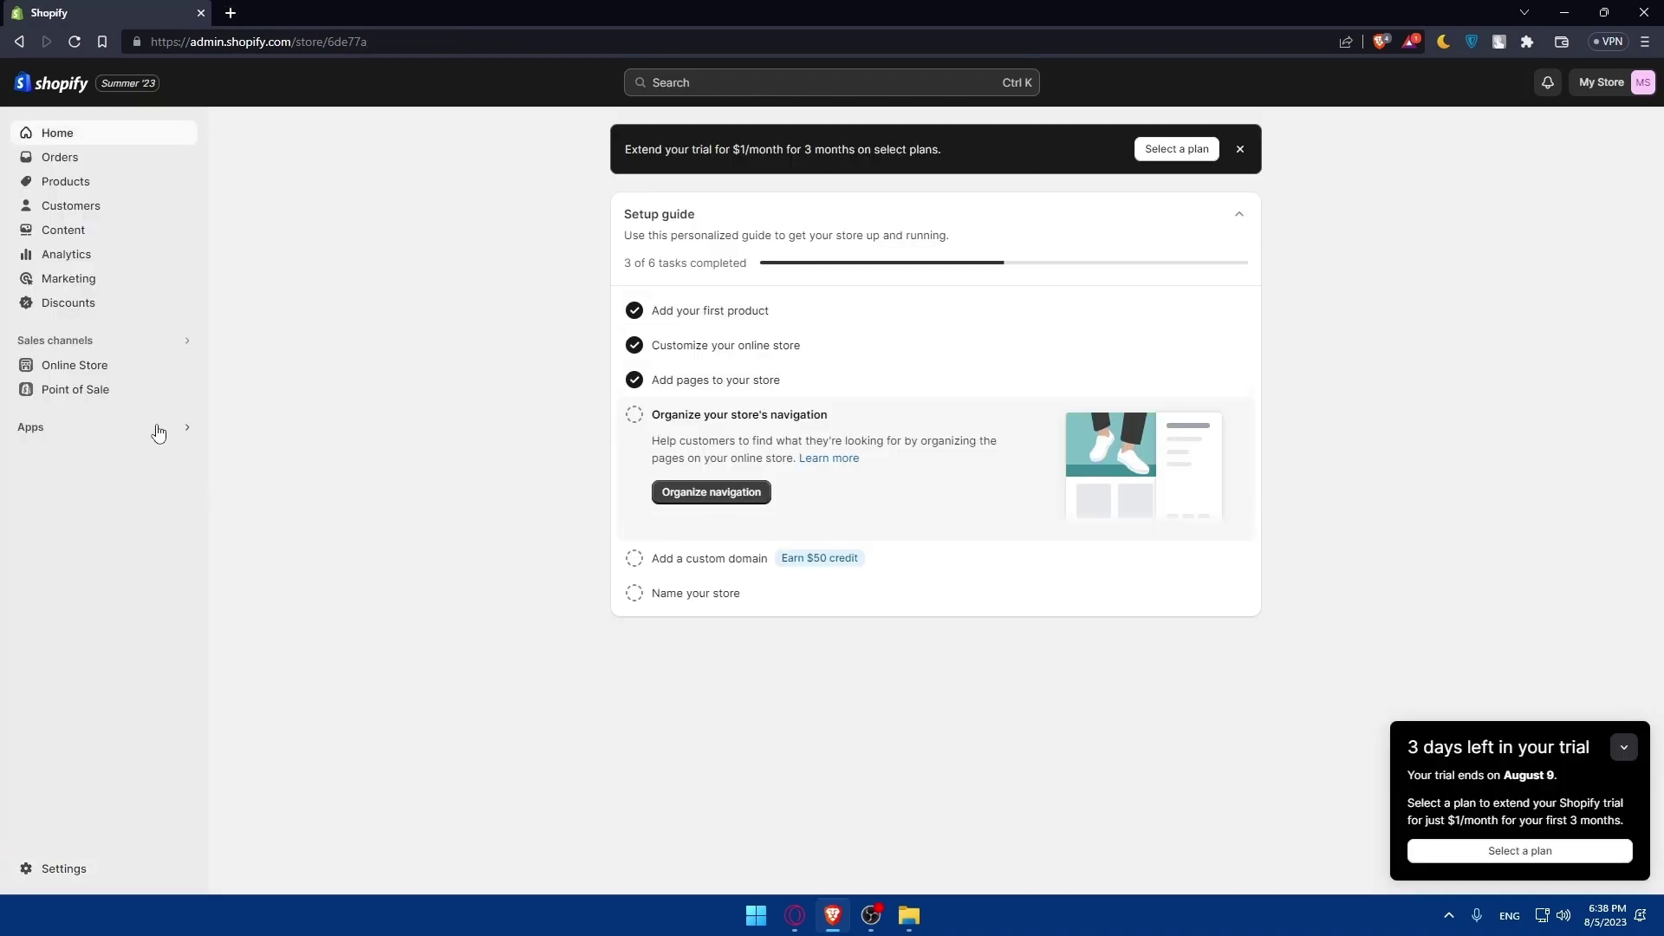
Open the Signifyd-Chargeback Protection app listing and scroll through its $1,500/month pricing and reviews
{"action": "left_click", "coordinate": [158, 430]}
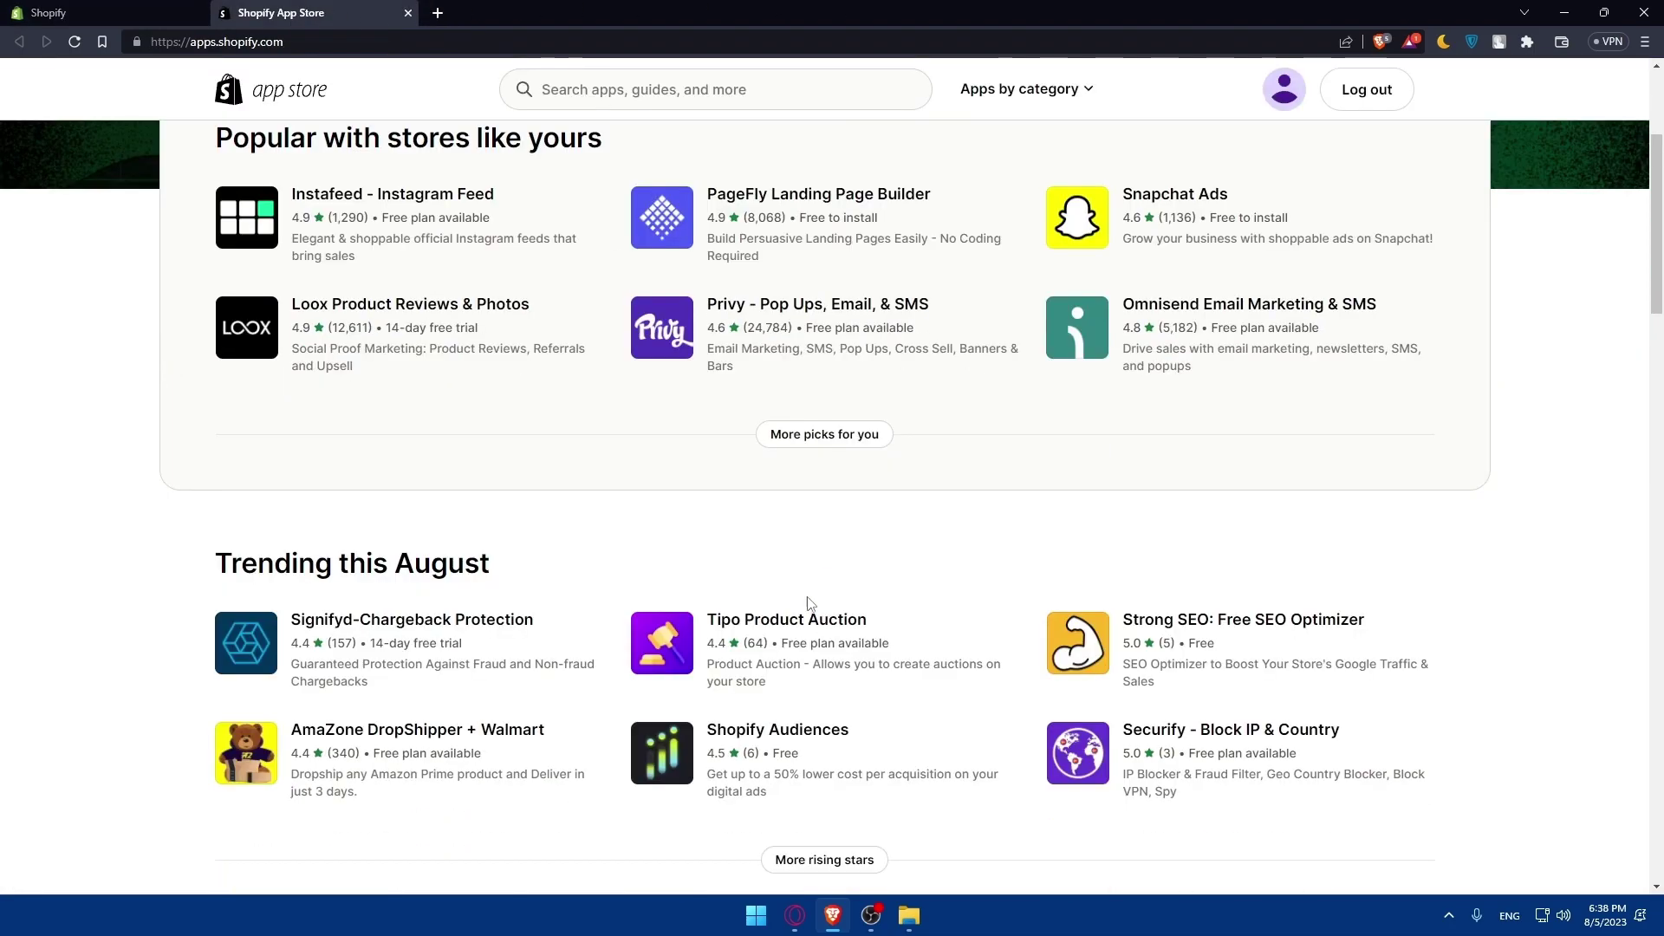
{"action": "left_click", "coordinate": [396, 622]}
{"action": "scroll", "coordinate": [439, 603], "scroll_direction": "down", "scroll_amount": 8}
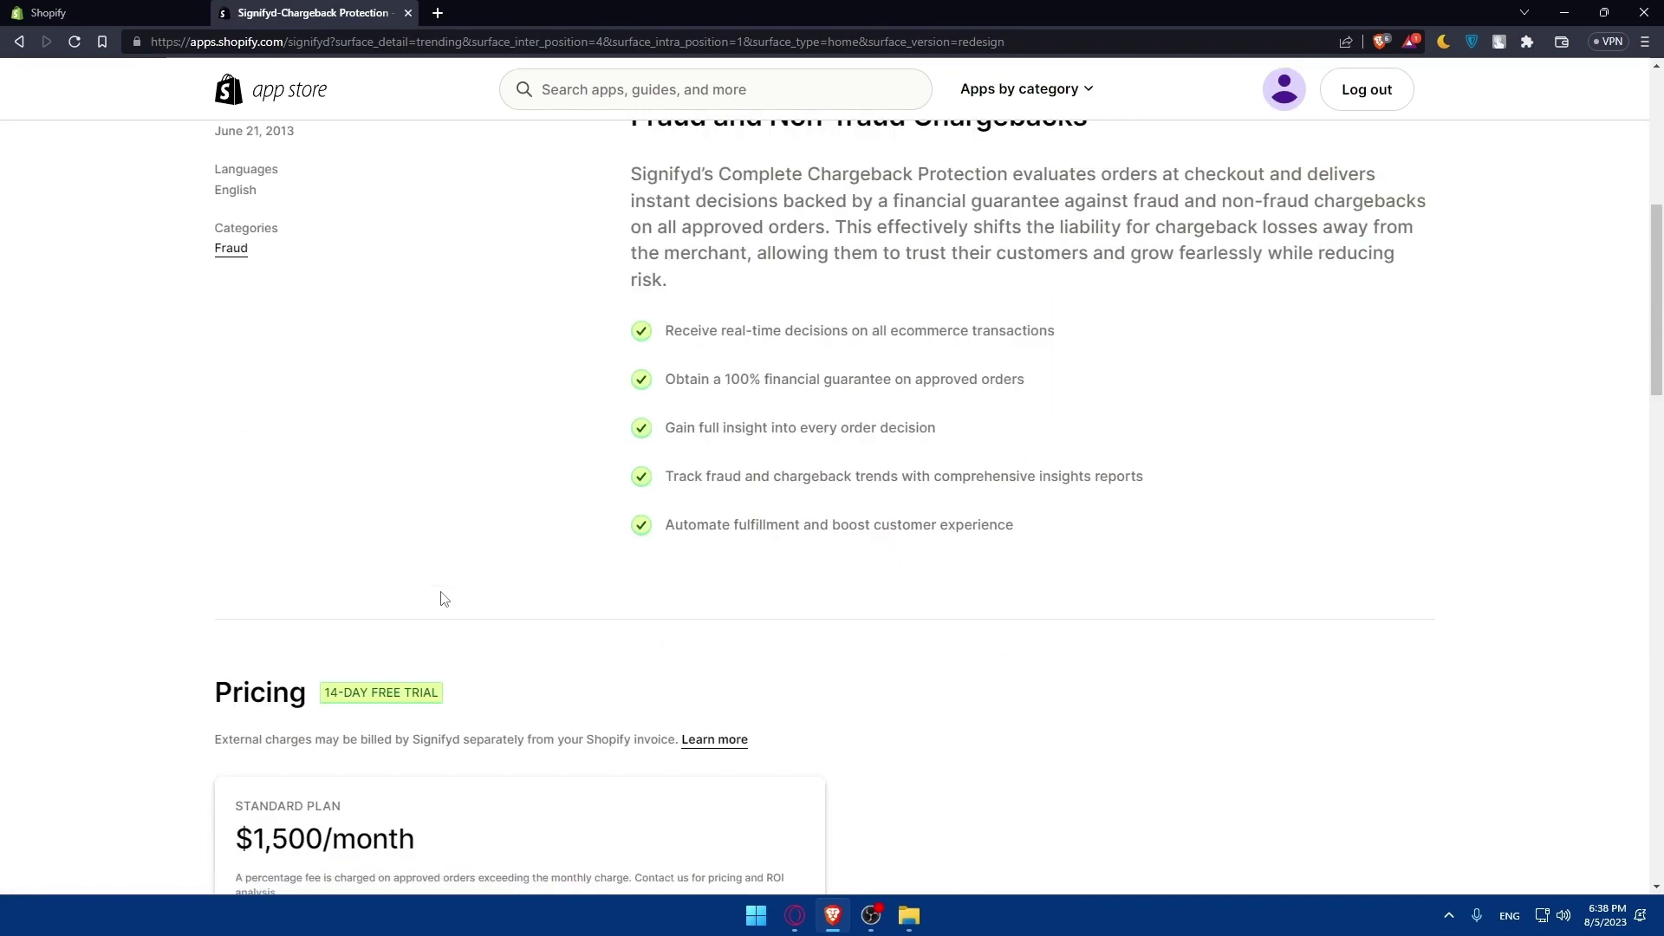
{"action": "scroll", "coordinate": [442, 592], "scroll_direction": "down", "scroll_amount": 6}
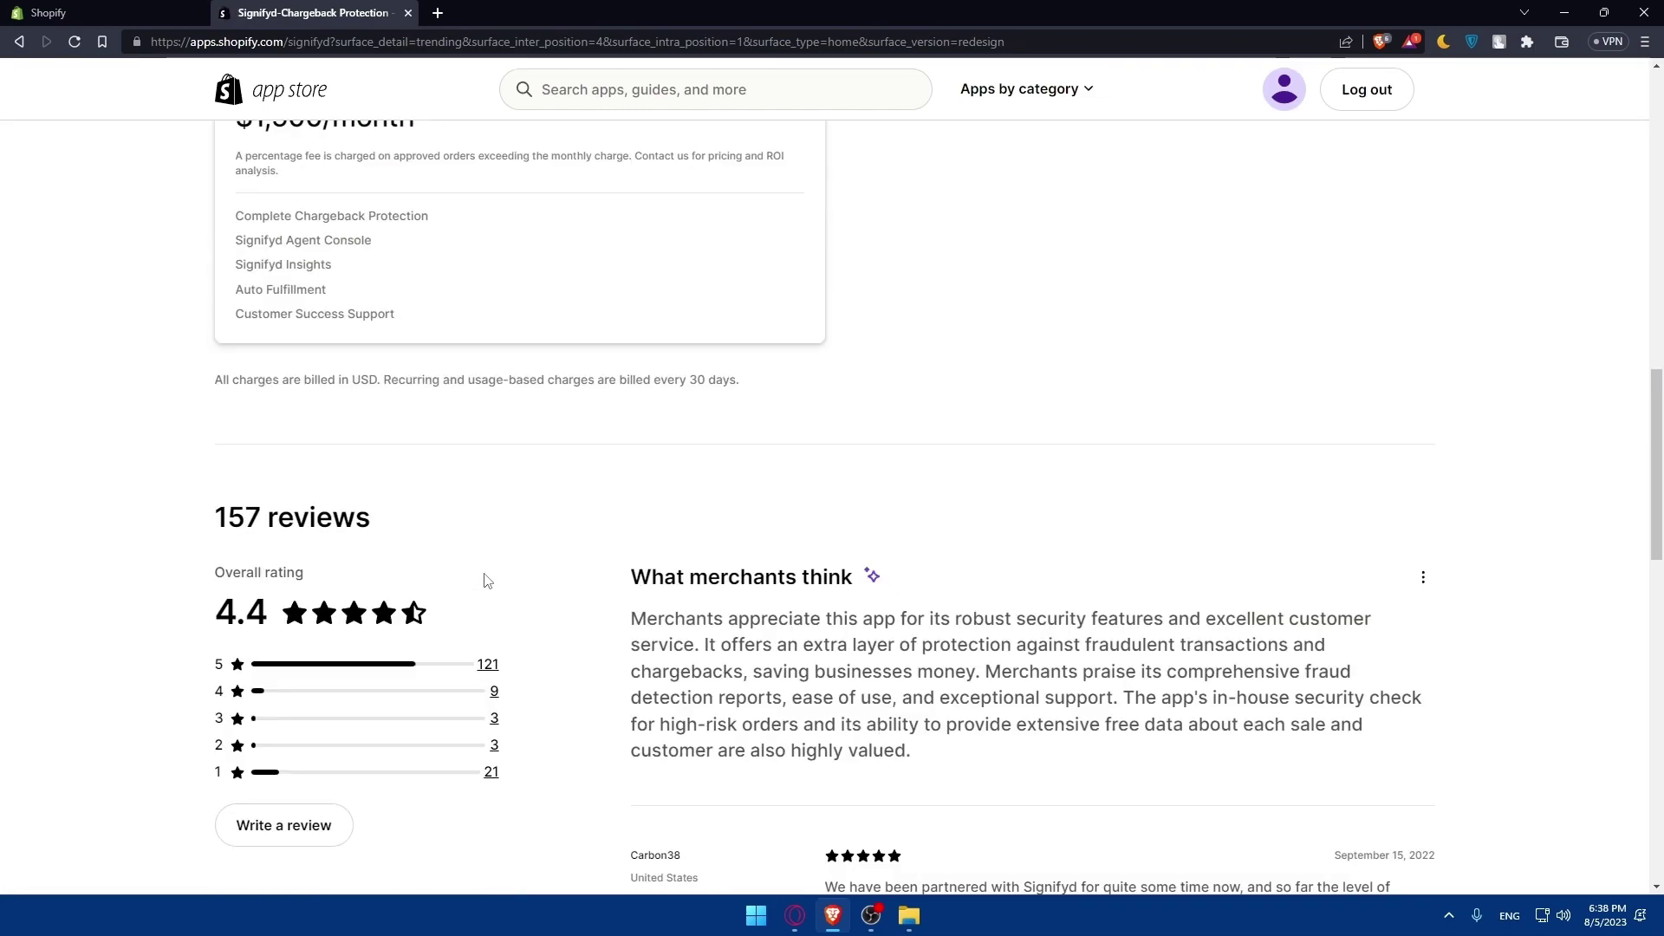
{"action": "scroll", "coordinate": [483, 577], "scroll_direction": "up", "scroll_amount": 12}
{"action": "scroll", "coordinate": [487, 581], "scroll_direction": "down", "scroll_amount": 6}
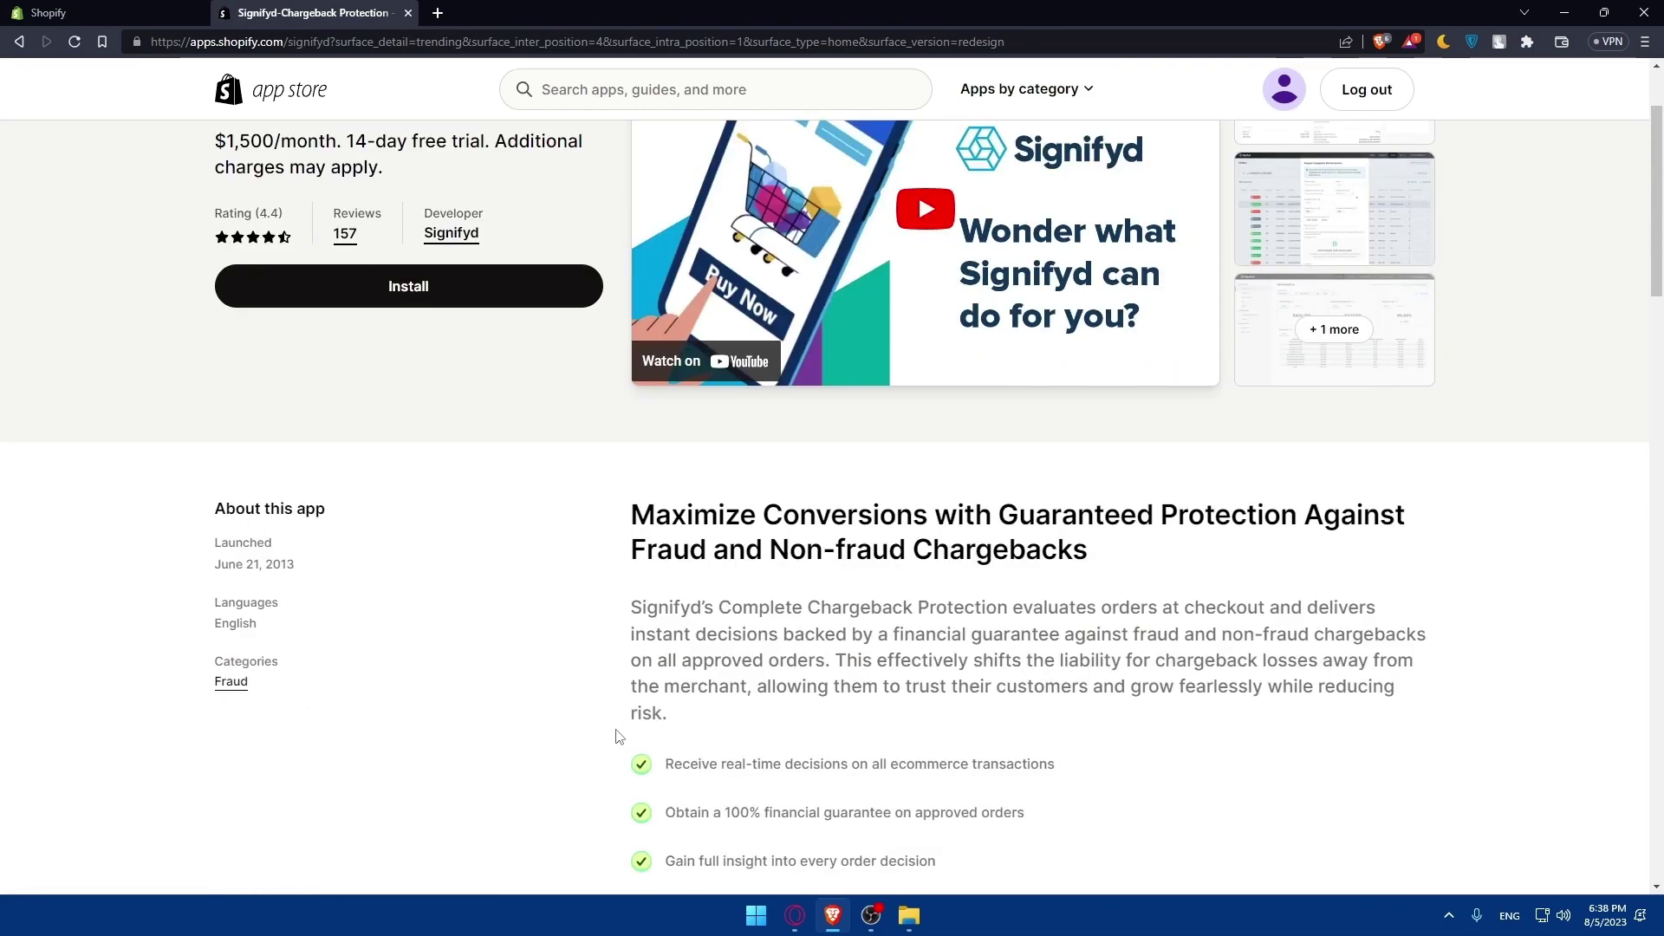
{"action": "scroll", "coordinate": [590, 650], "scroll_direction": "down", "scroll_amount": 3}
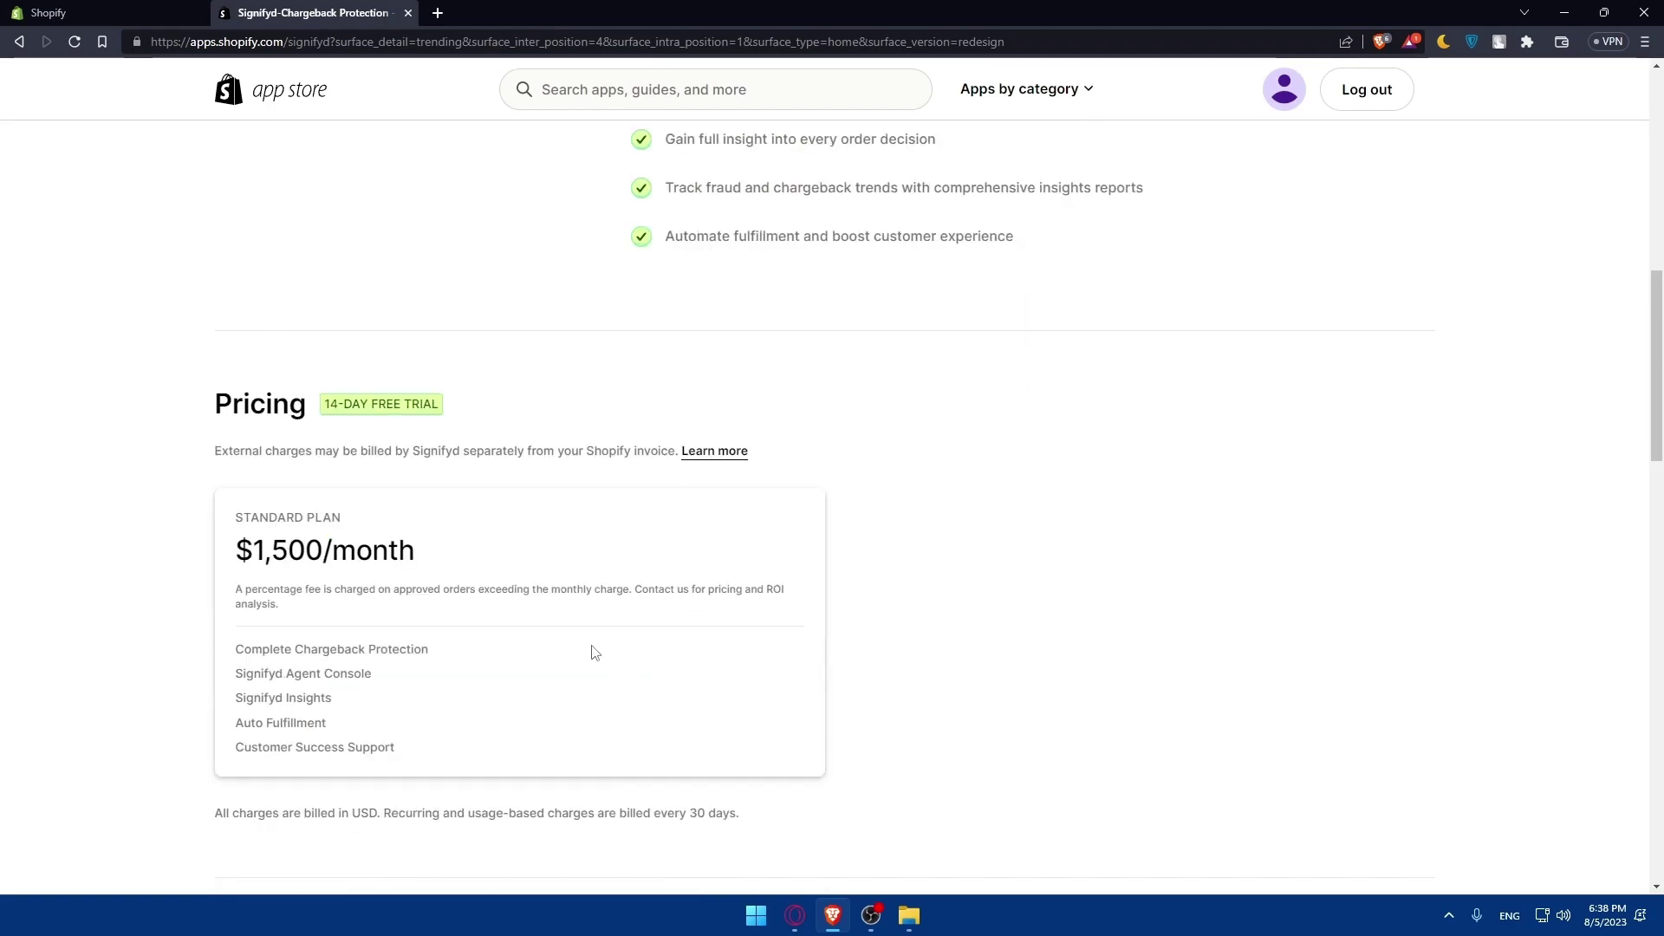
{"action": "scroll", "coordinate": [613, 632], "scroll_direction": "up", "scroll_amount": 6}
{"action": "scroll", "coordinate": [944, 535], "scroll_direction": "up", "scroll_amount": 3}
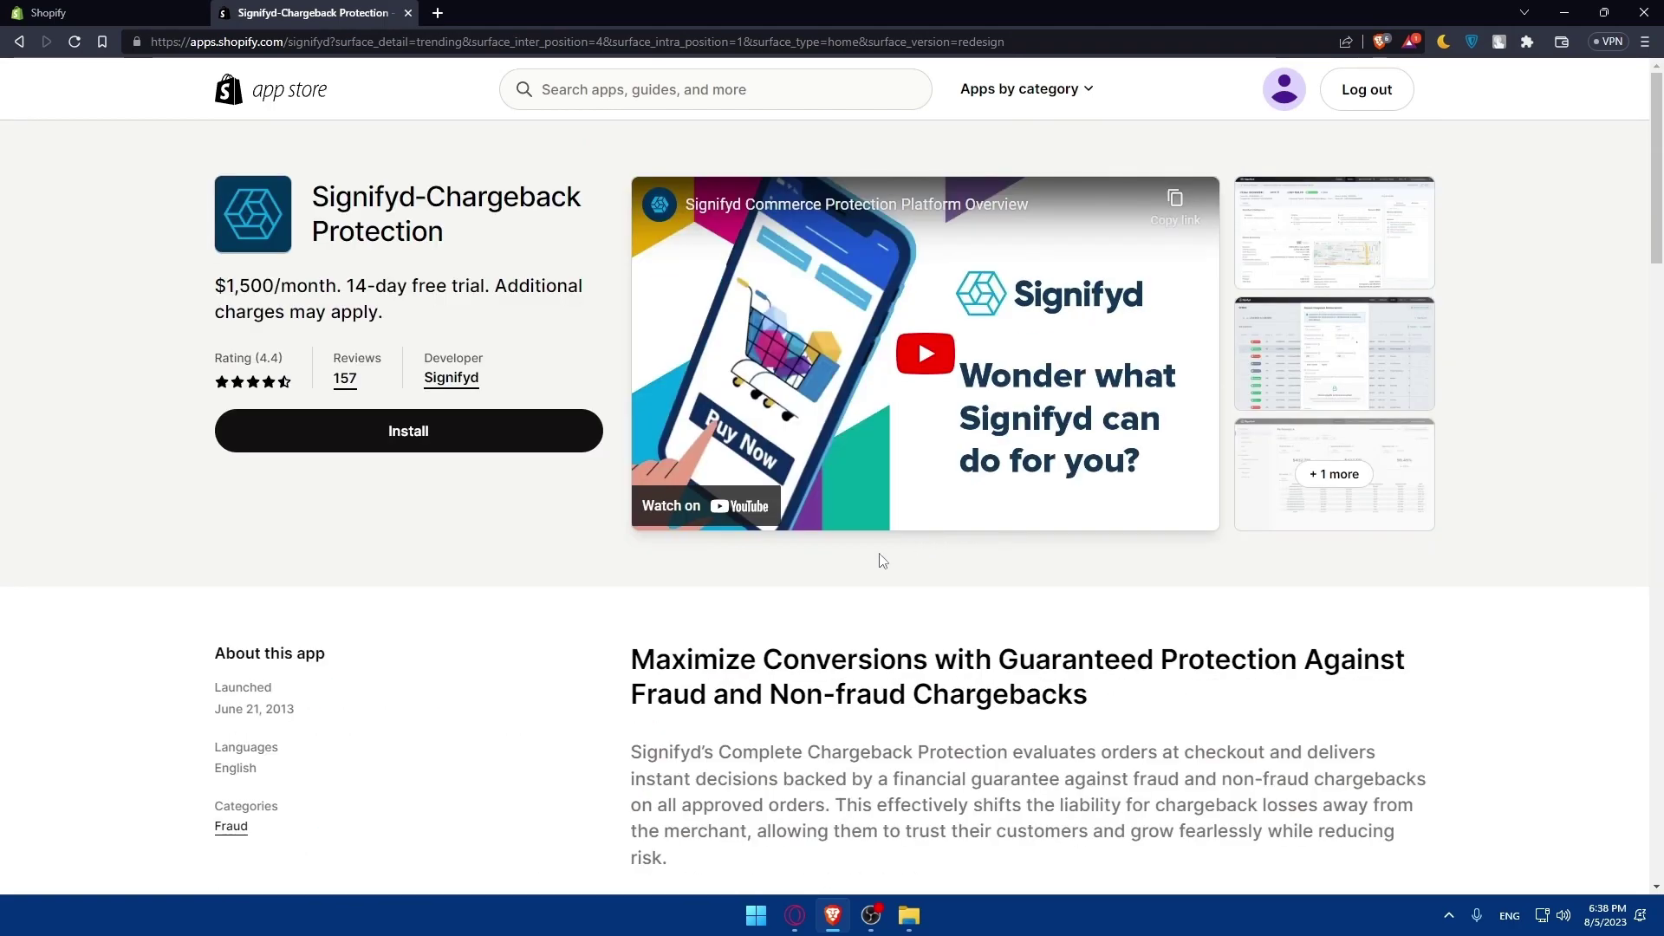
{"action": "scroll", "coordinate": [881, 558], "scroll_direction": "down", "scroll_amount": 12}
{"action": "scroll", "coordinate": [724, 561], "scroll_direction": "down", "scroll_amount": 7}
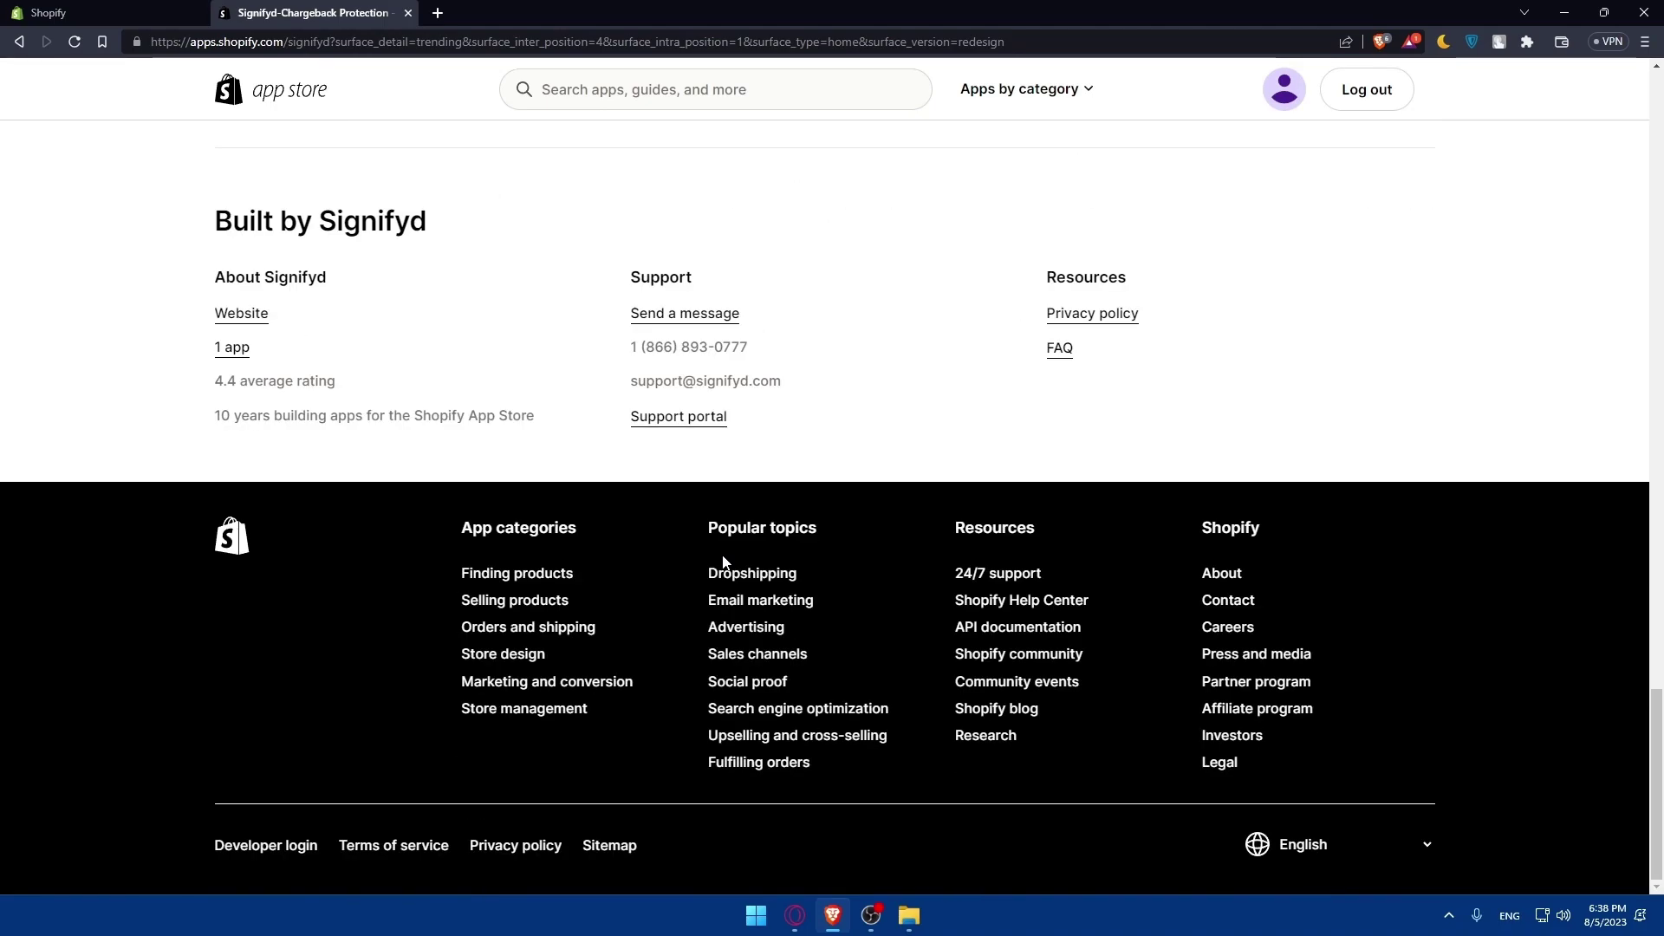
{"action": "scroll", "coordinate": [723, 561], "scroll_direction": "up", "scroll_amount": 10}
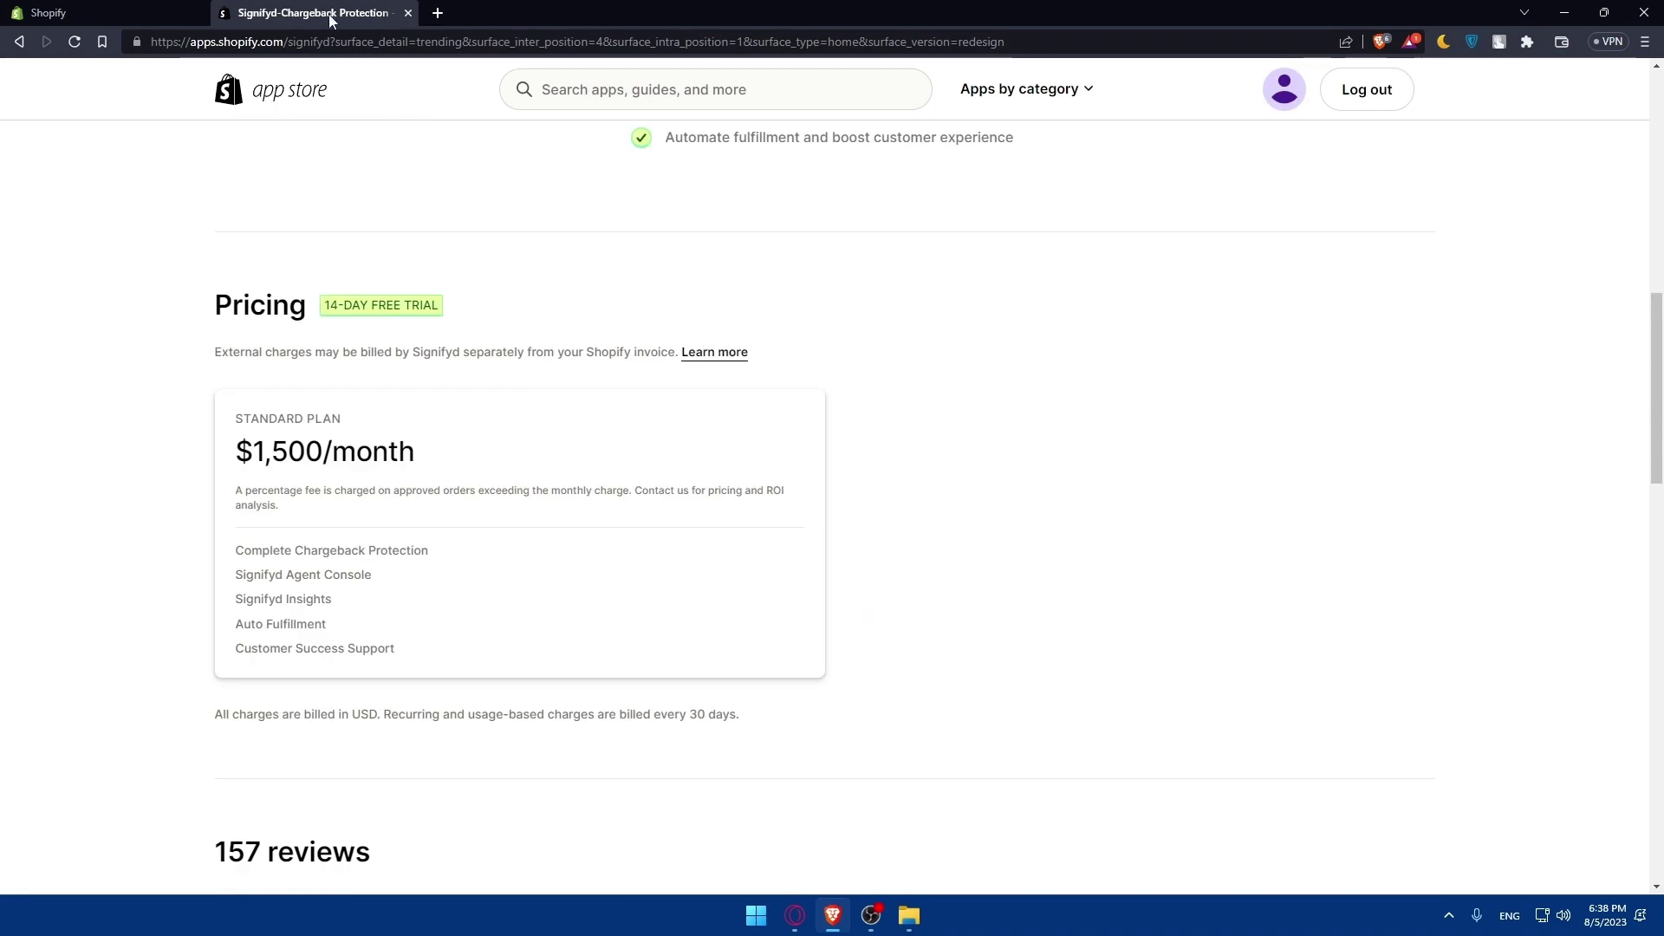
Close the App Store and select US dollars (USD) as the store currency in Settings
{"action": "left_click", "coordinate": [408, 13]}
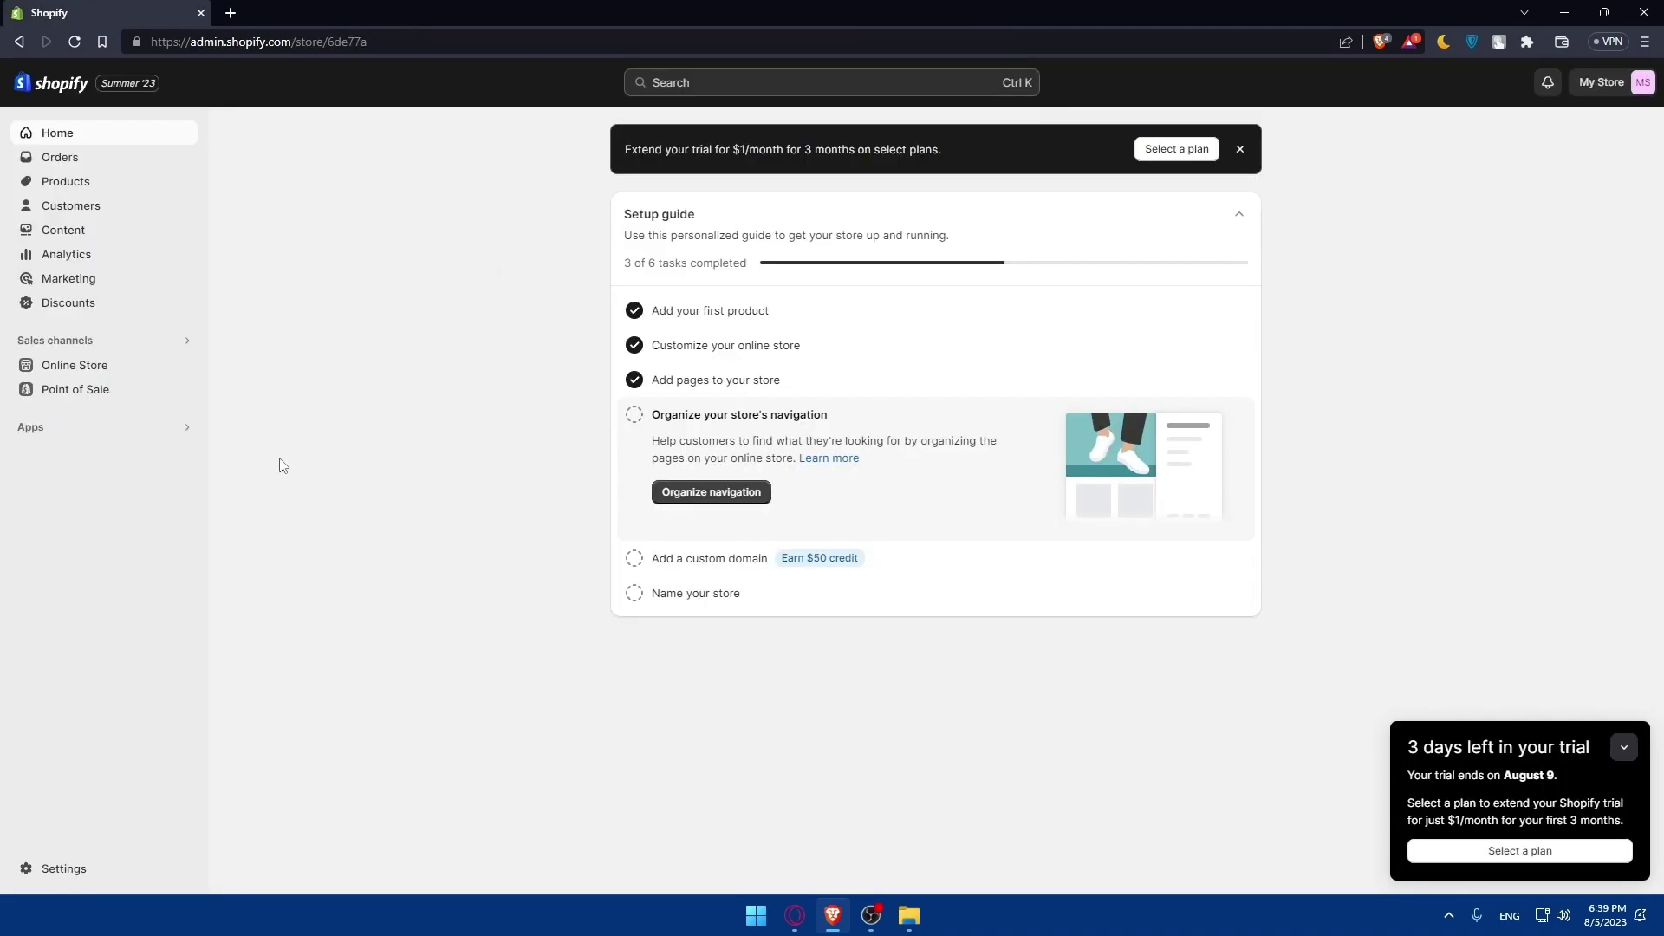
{"action": "left_click", "coordinate": [66, 870]}
{"action": "scroll", "coordinate": [728, 507], "scroll_direction": "down", "scroll_amount": 2}
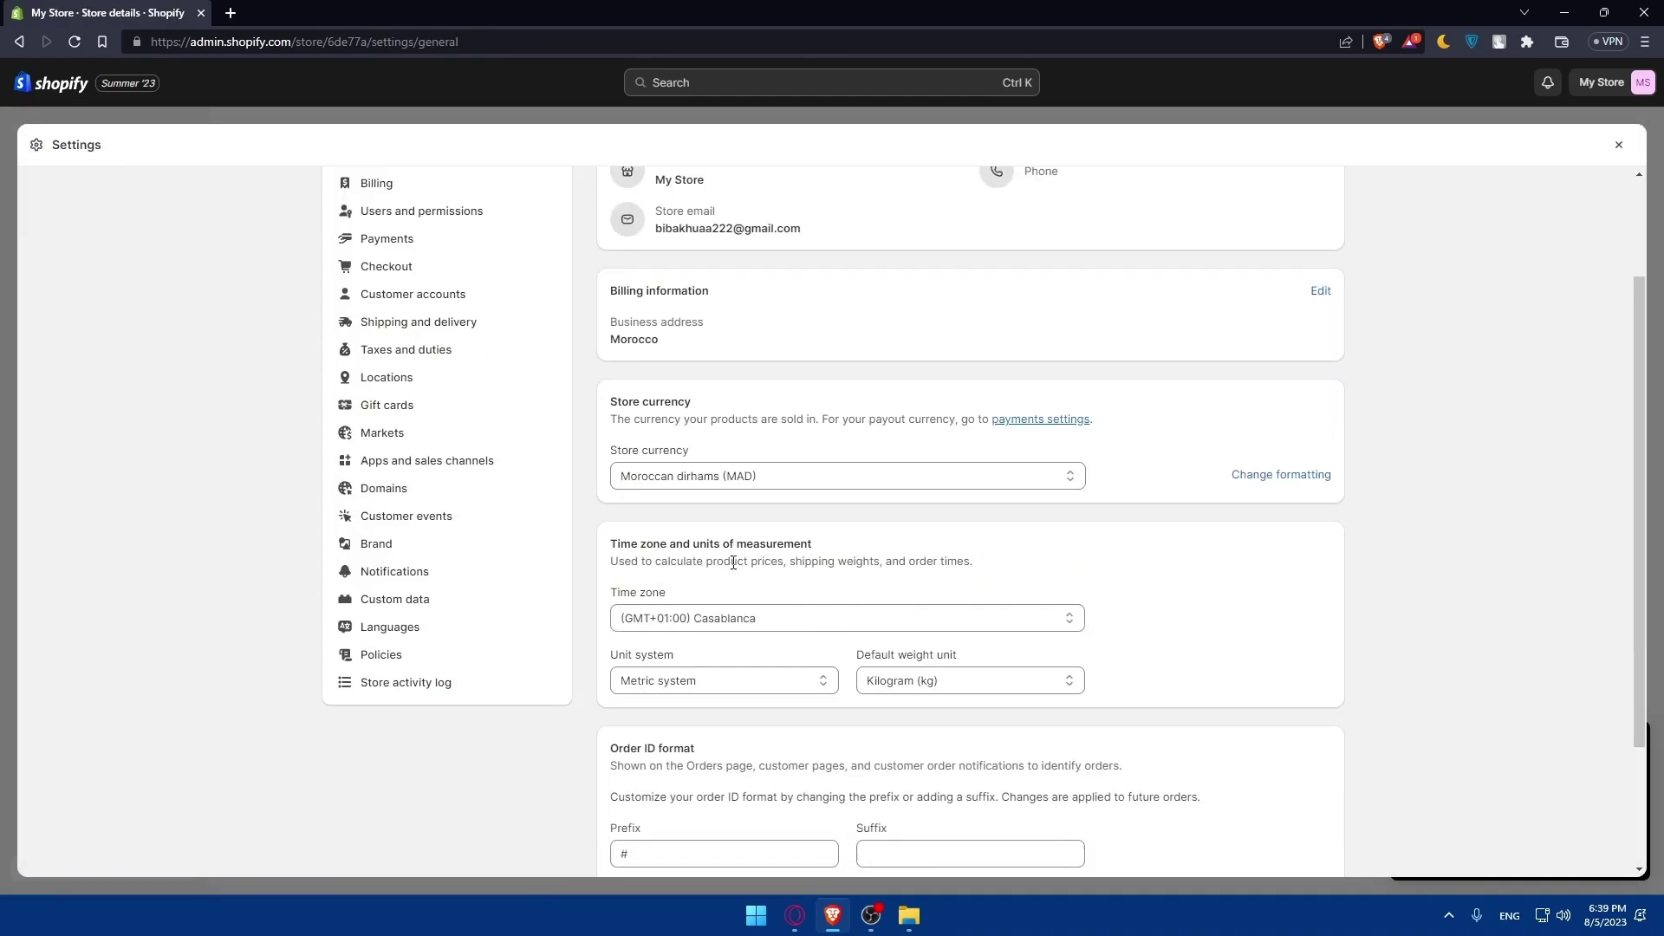
{"action": "left_click", "coordinate": [754, 479]}
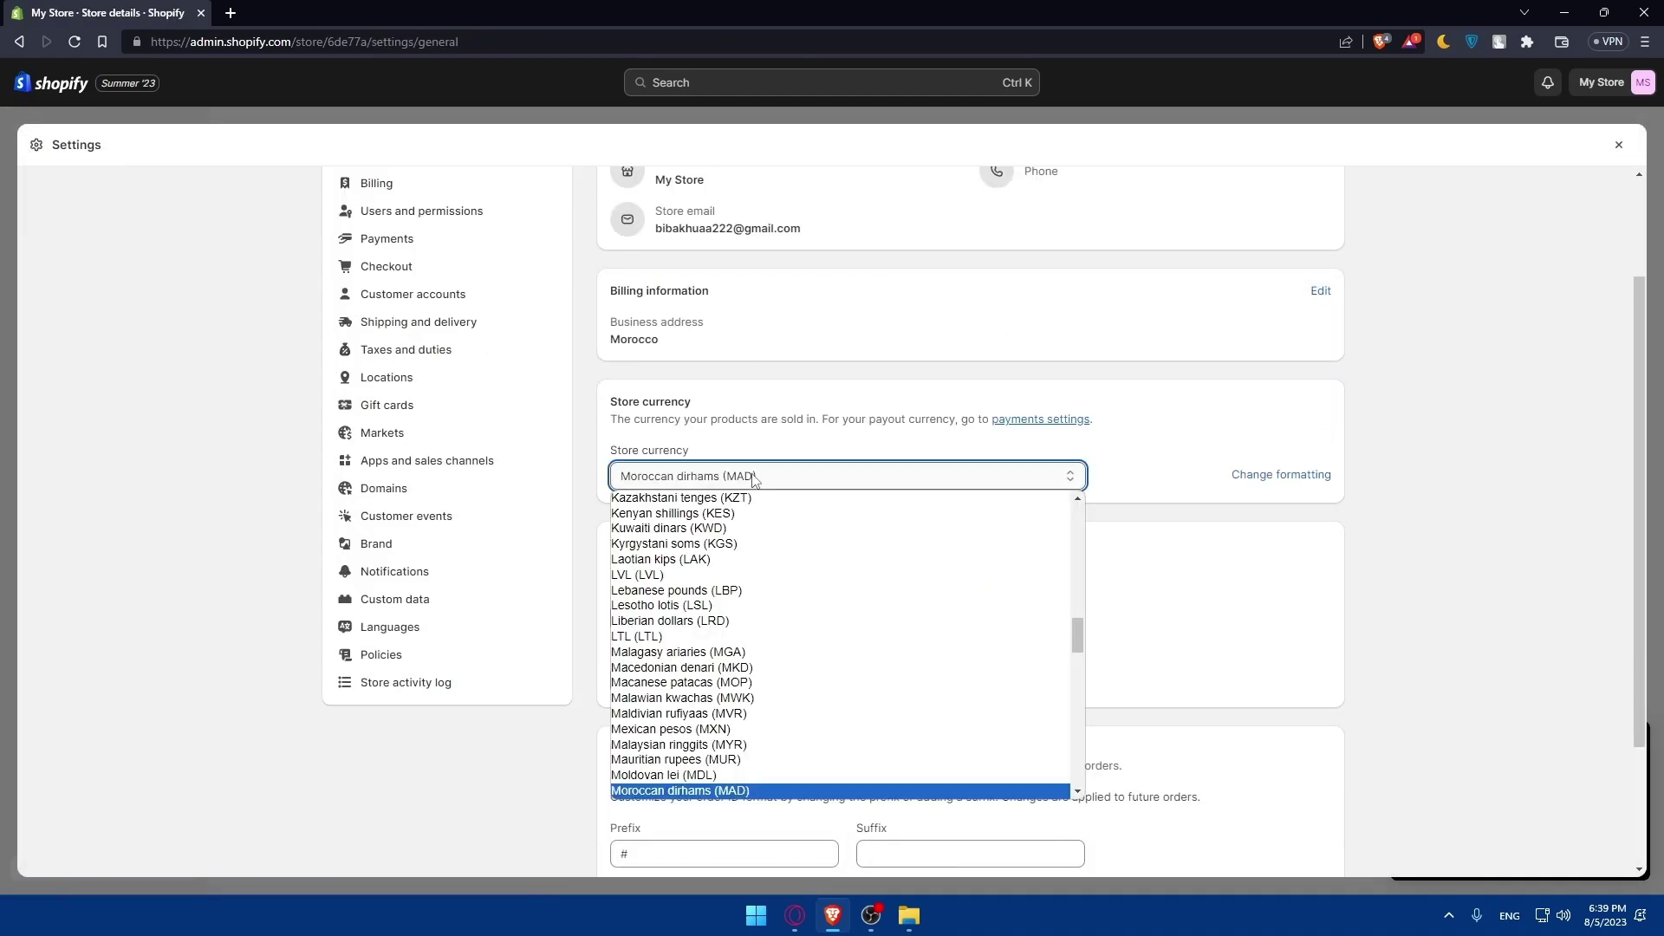
{"action": "left_click", "coordinate": [754, 479]}
{"action": "left_click", "coordinate": [782, 479]}
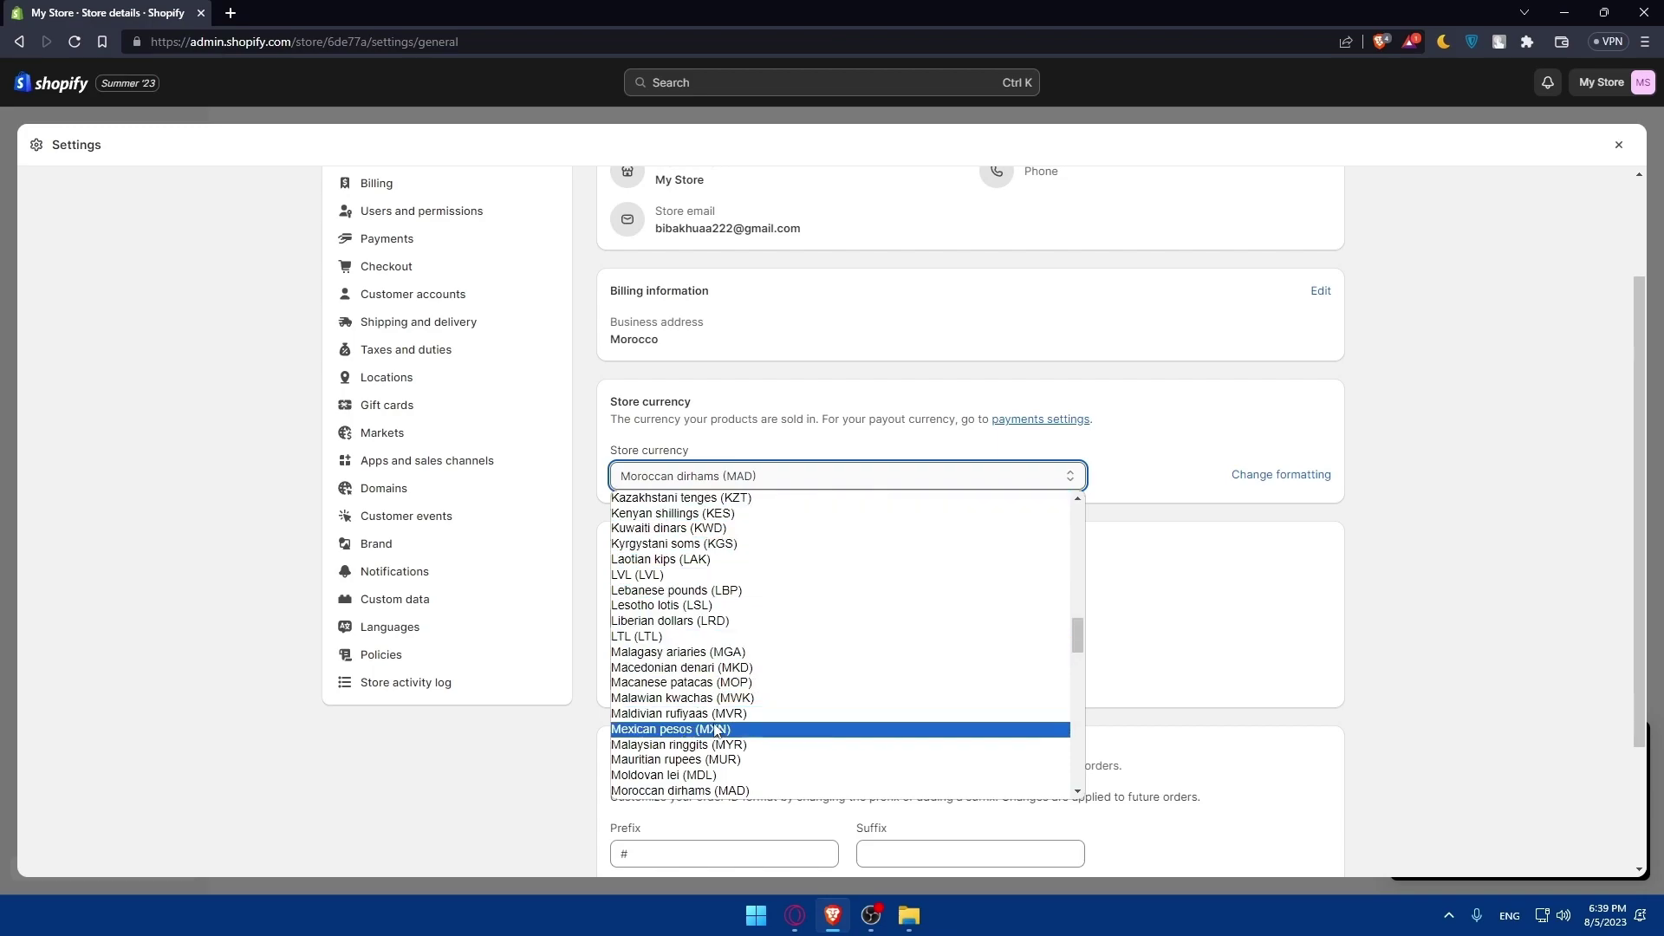
{"action": "scroll", "coordinate": [693, 607], "scroll_direction": "up", "scroll_amount": 15}
{"action": "left_click", "coordinate": [692, 509]}
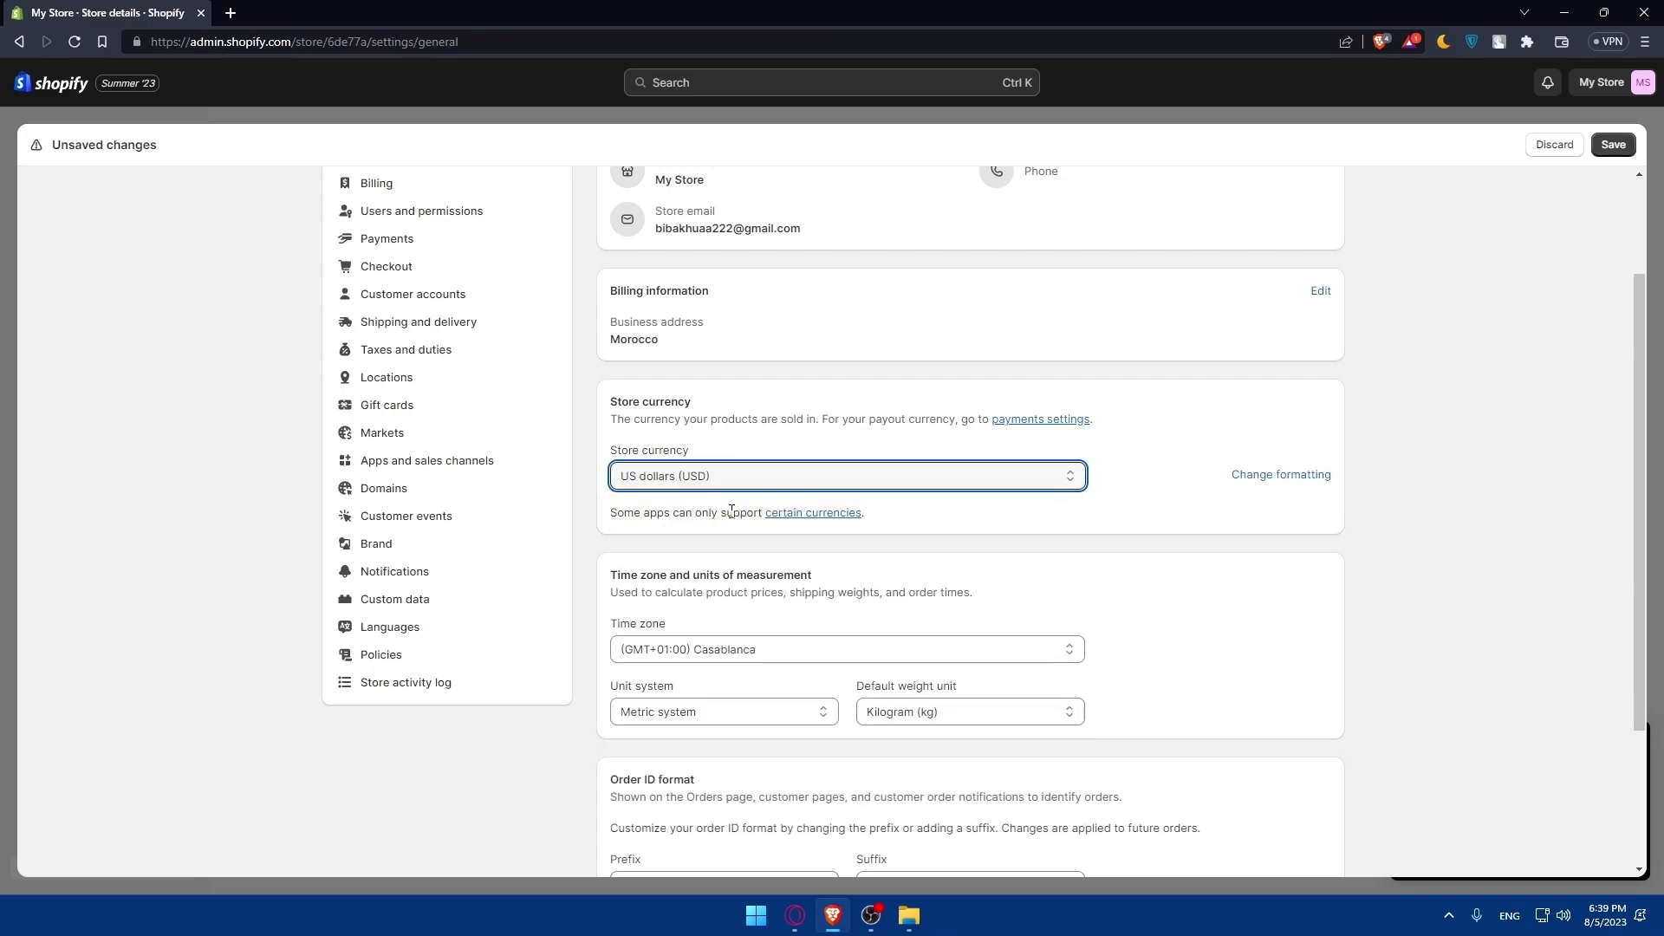
Preview the USD currency formatting, discard the change, and go to Payments settings
{"action": "right_click", "coordinate": [1253, 480]}
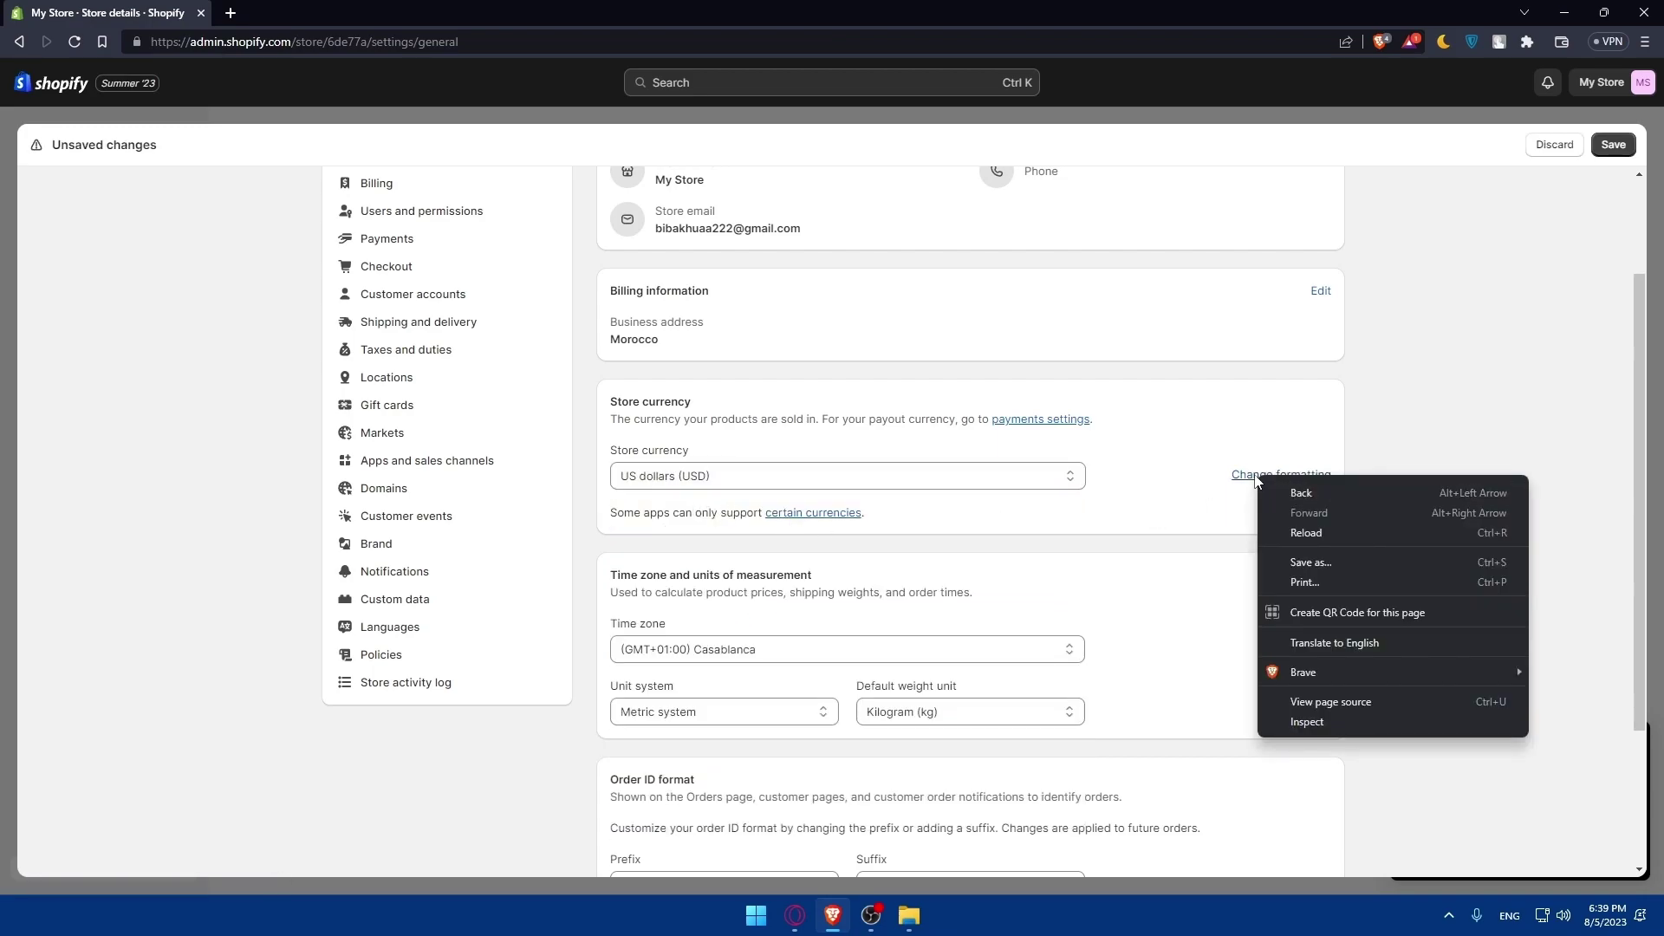
{"action": "left_click", "coordinate": [1253, 476]}
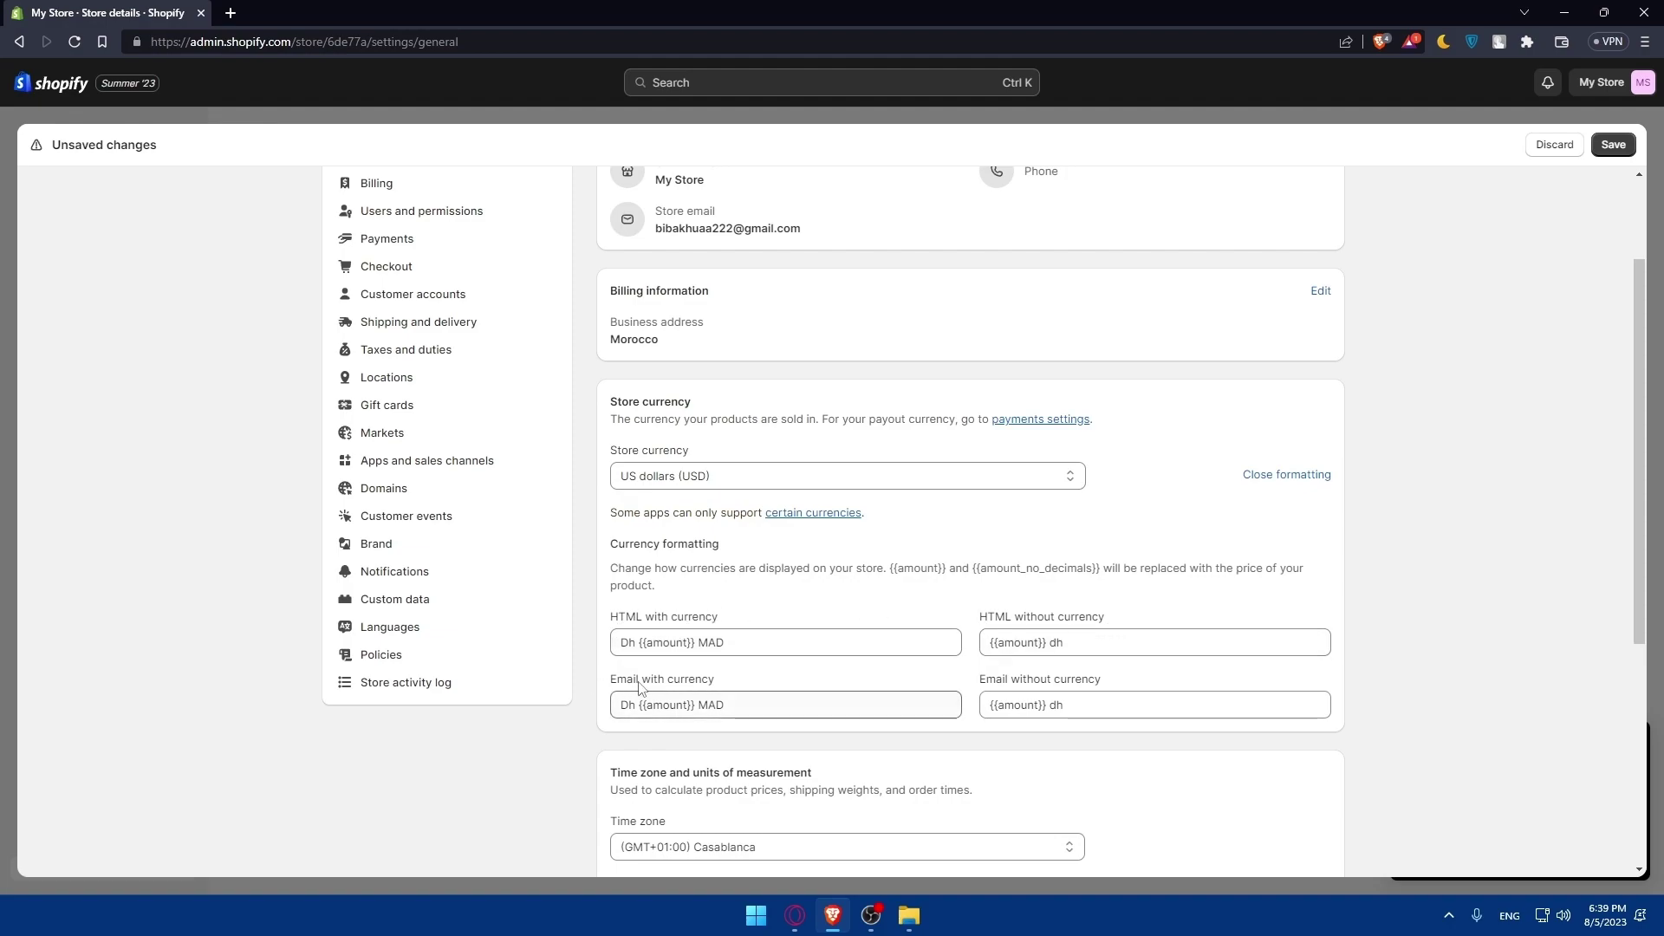
{"action": "left_click", "coordinate": [1281, 477]}
{"action": "left_click", "coordinate": [876, 485]}
{"action": "left_click", "coordinate": [981, 451]}
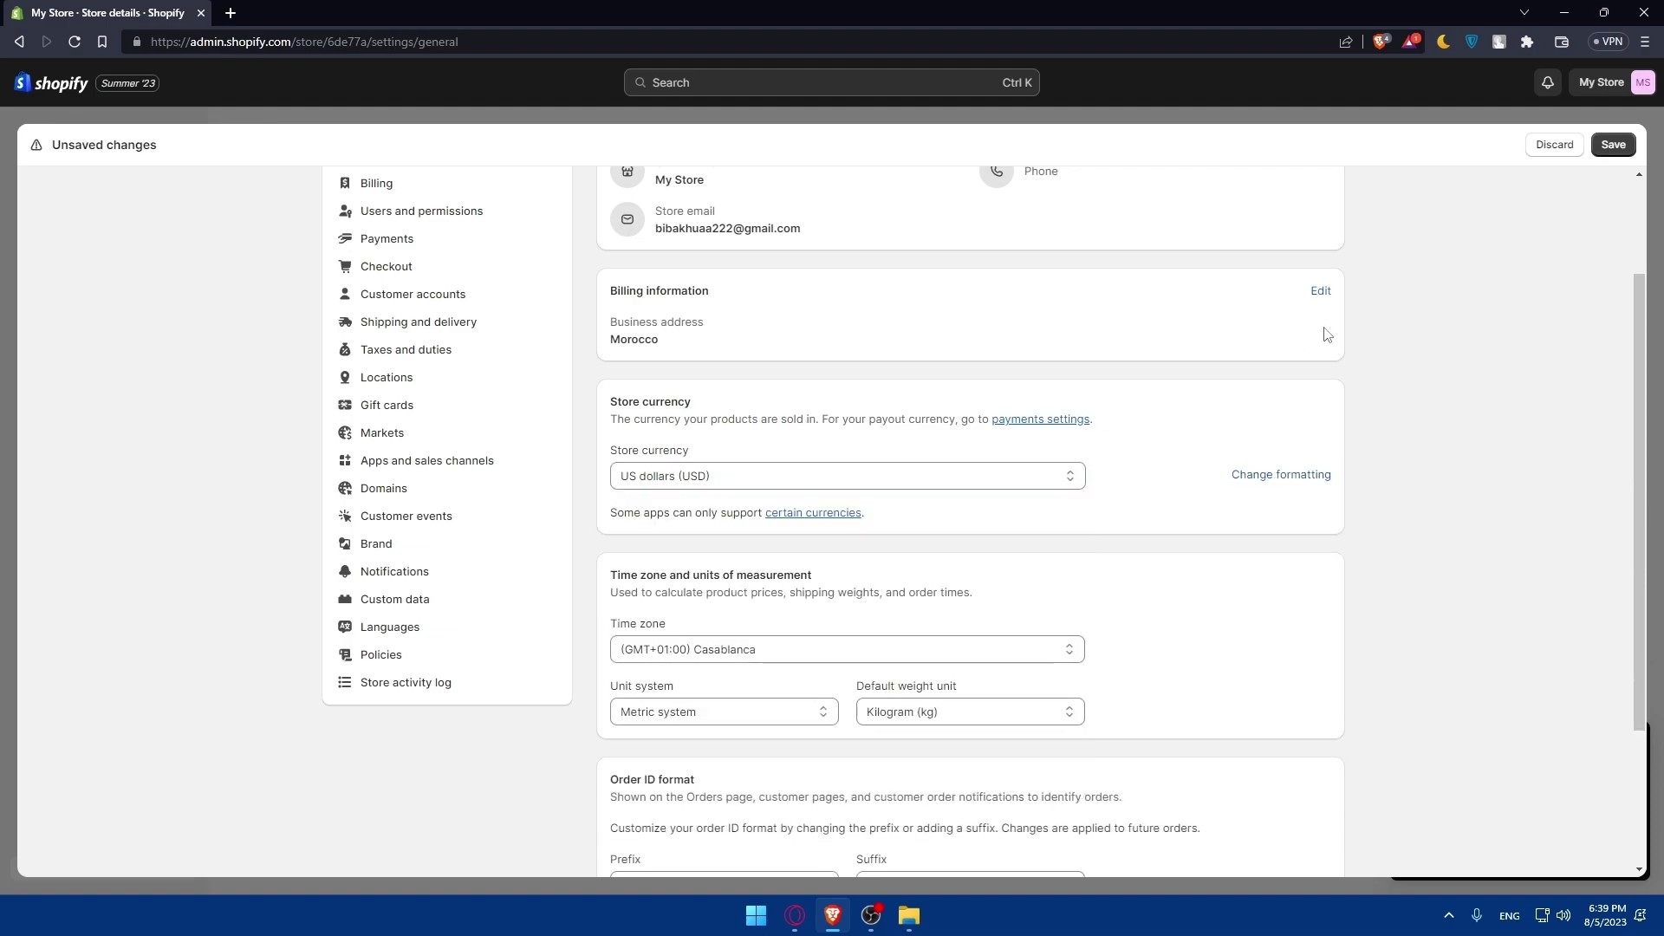
{"action": "left_click", "coordinate": [1538, 149]}
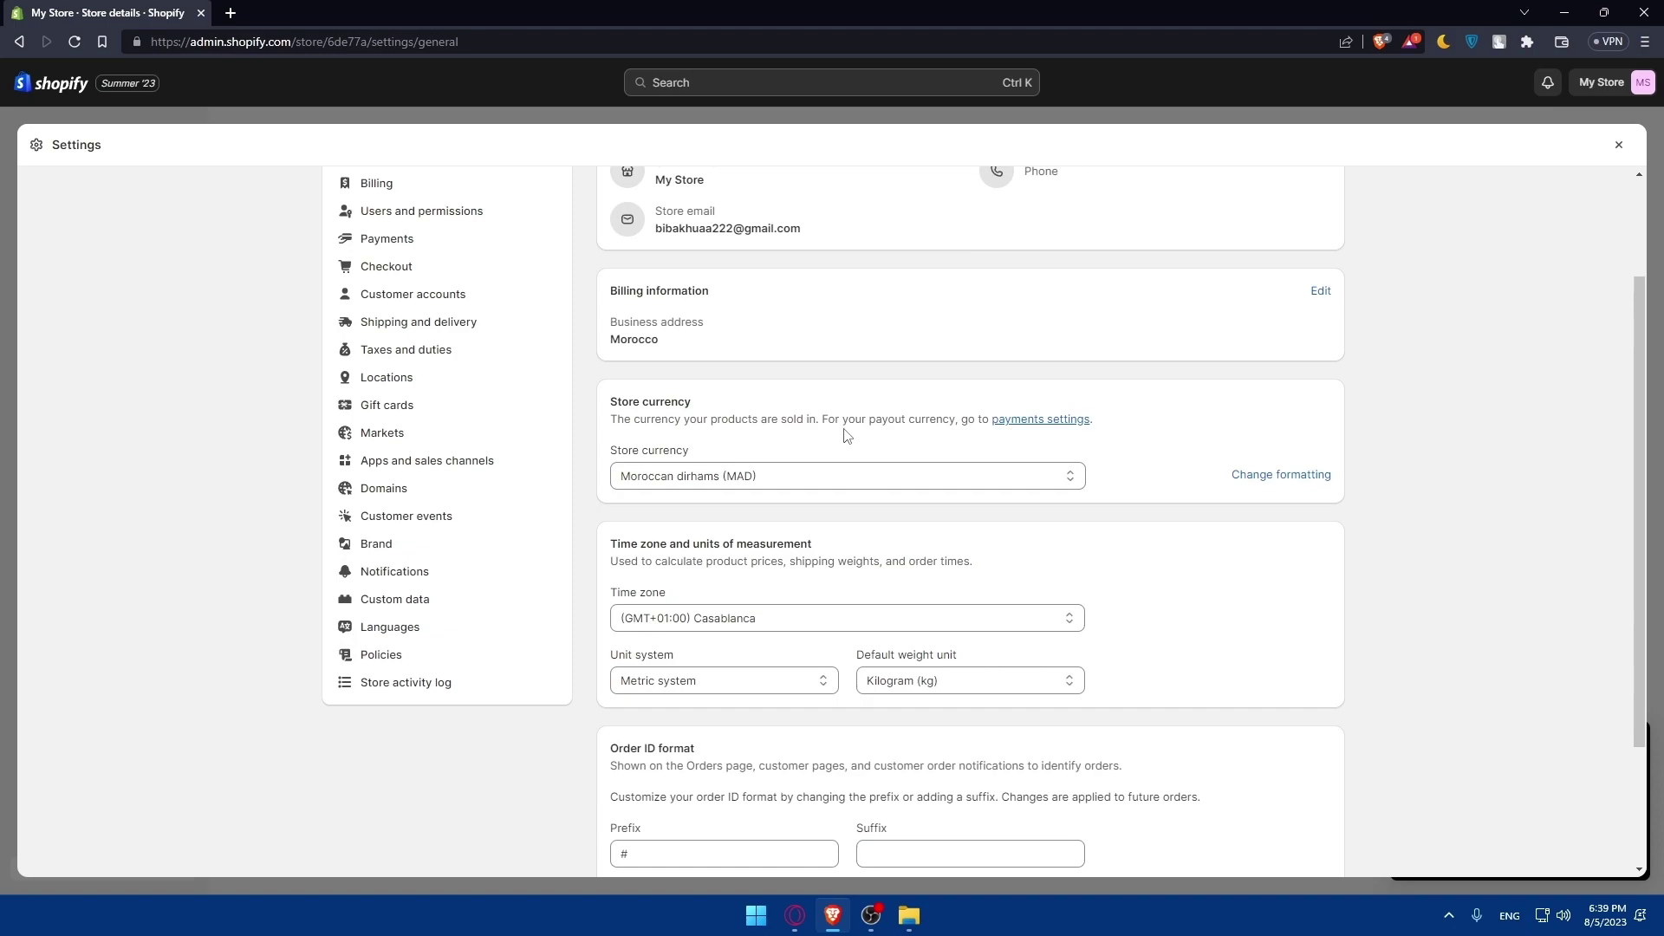
{"action": "left_click", "coordinate": [1024, 421]}
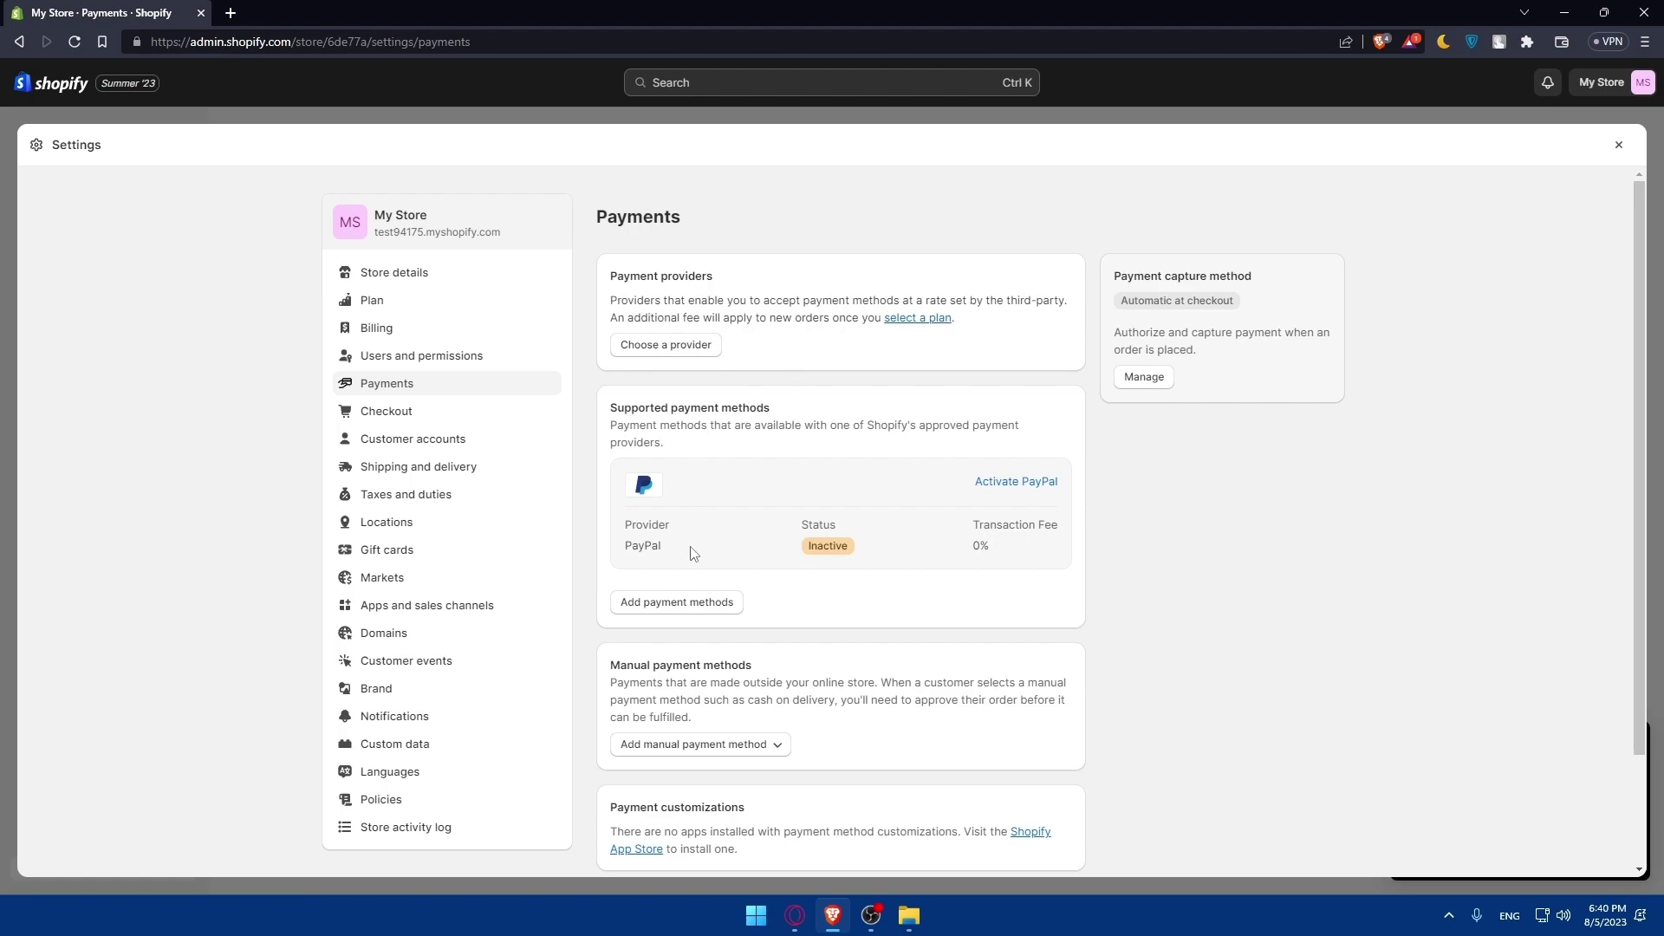
Open Add payment methods and scroll through the available payment methods
{"action": "left_click", "coordinate": [702, 607]}
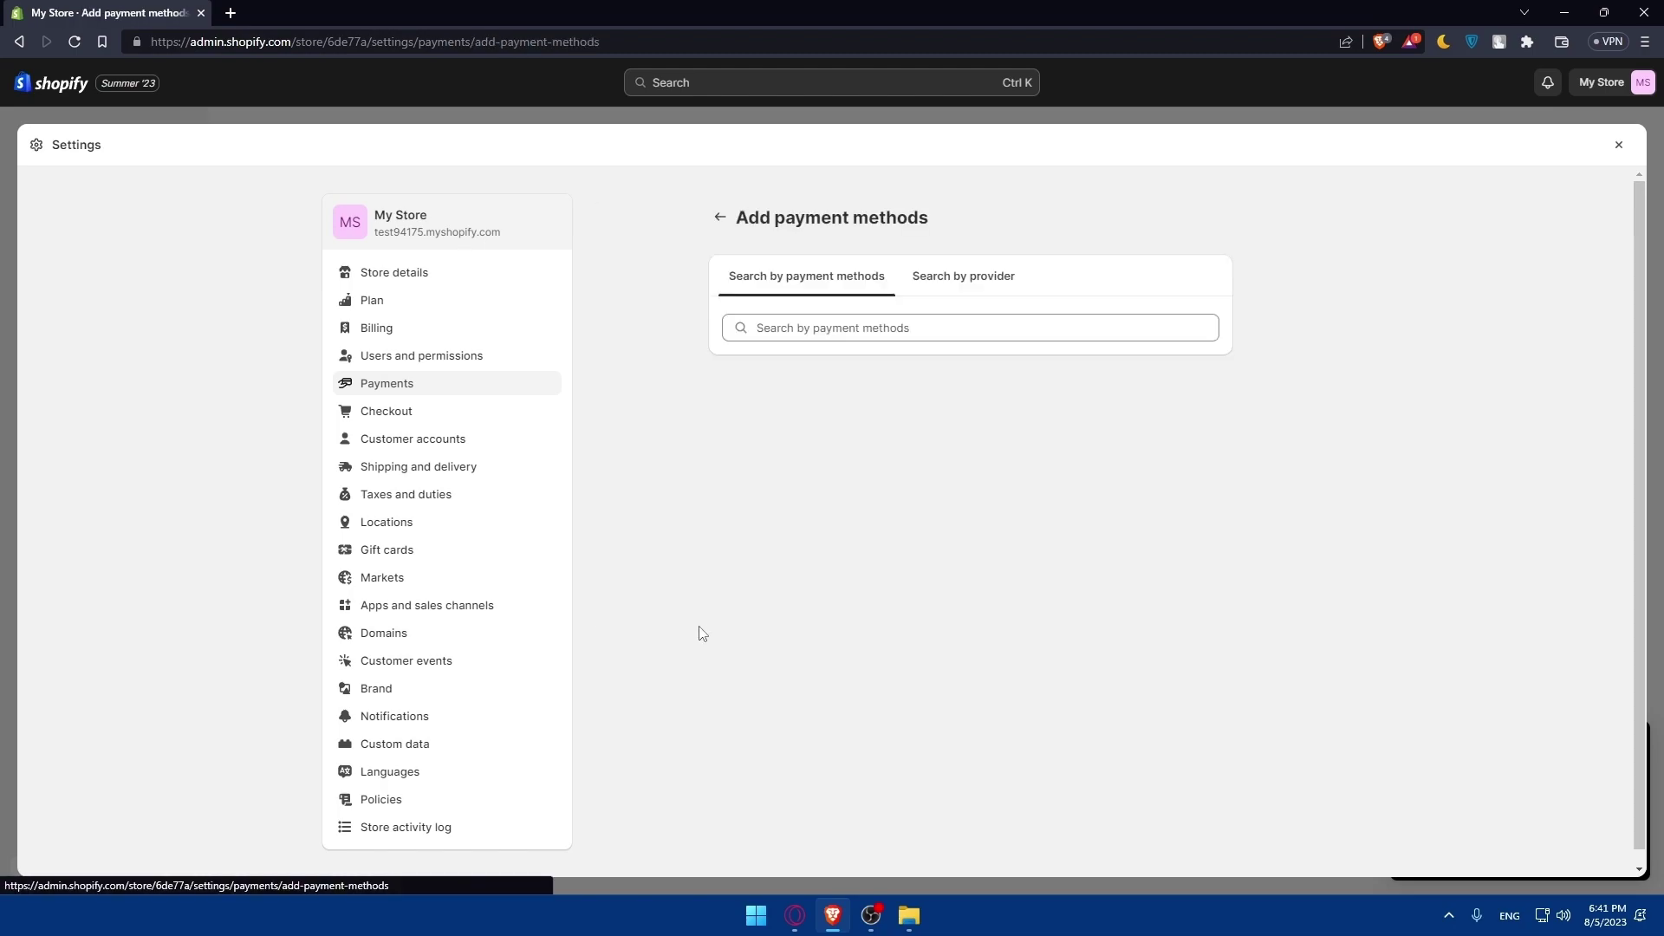
{"action": "left_click", "coordinate": [861, 333]}
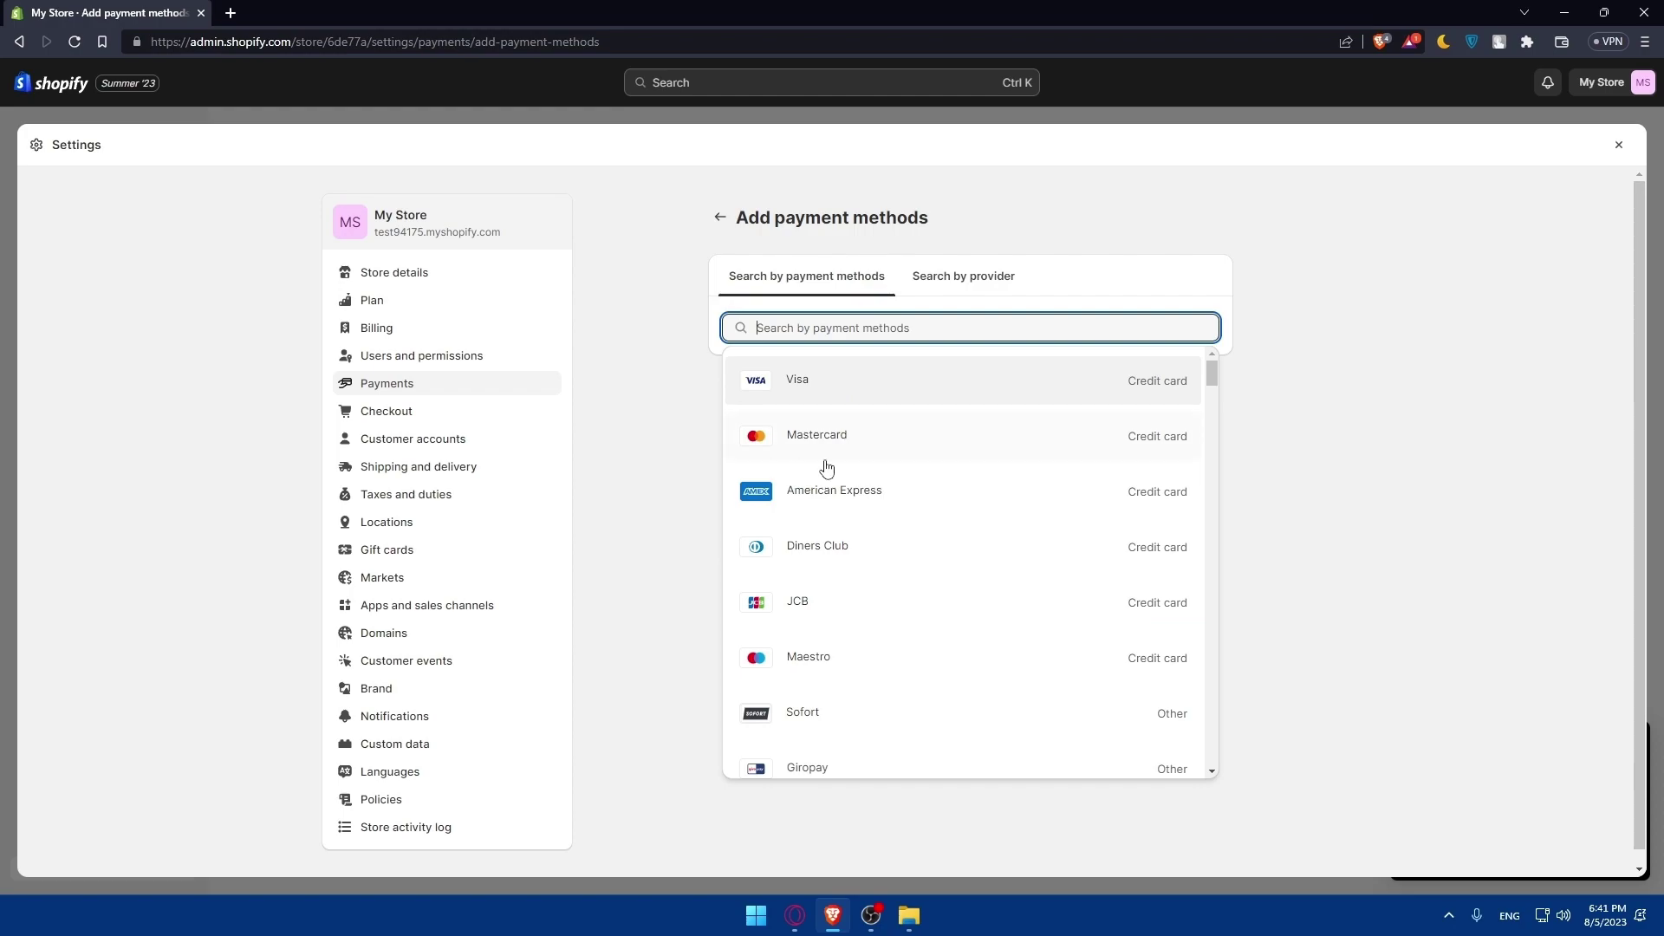
{"action": "scroll", "coordinate": [861, 520], "scroll_direction": "down", "scroll_amount": 3}
{"action": "scroll", "coordinate": [861, 520], "scroll_direction": "down", "scroll_amount": 15}
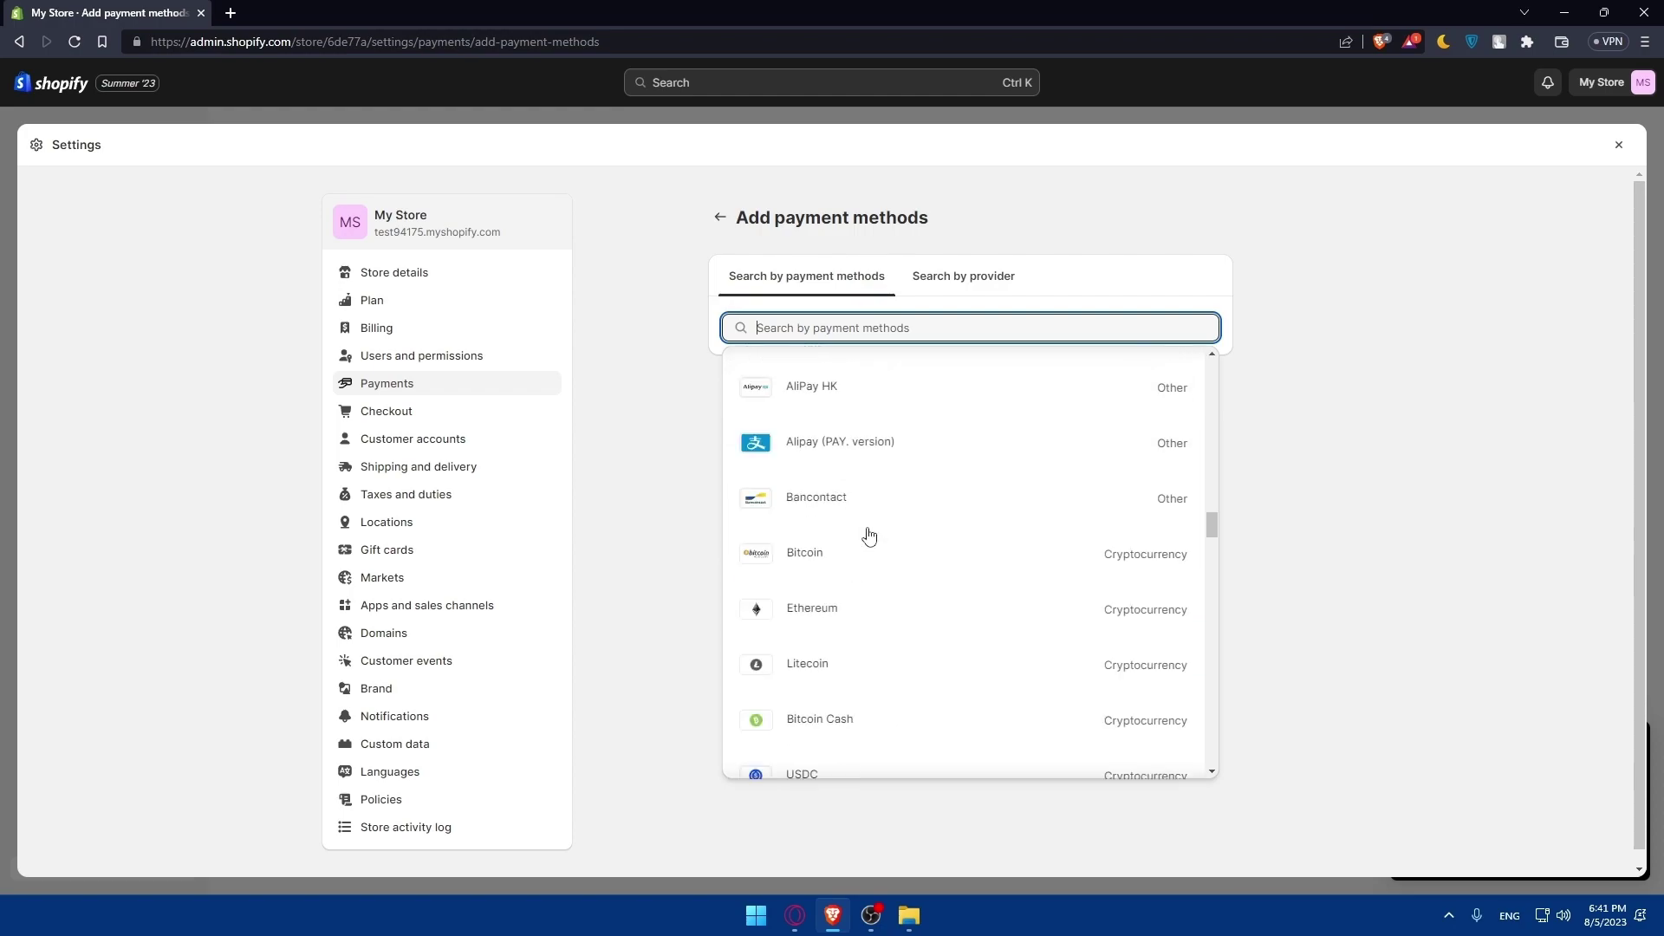
Browse the Search by provider list of payment providers, then return to Payments
{"action": "left_click", "coordinate": [924, 279]}
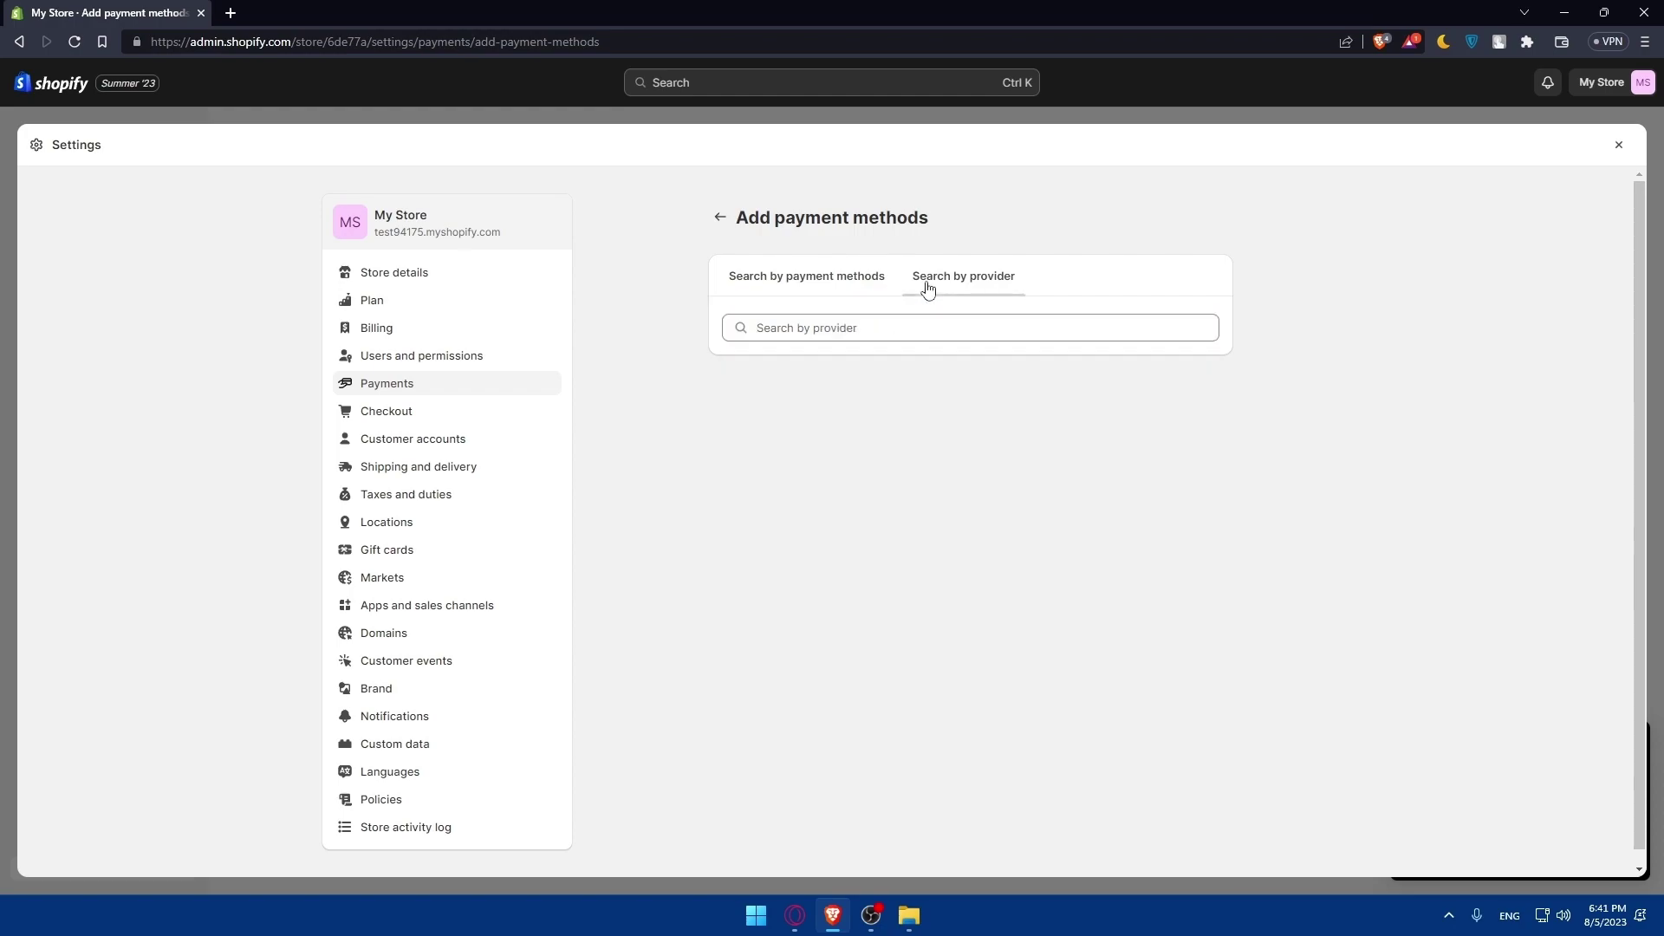
{"action": "left_click", "coordinate": [870, 338]}
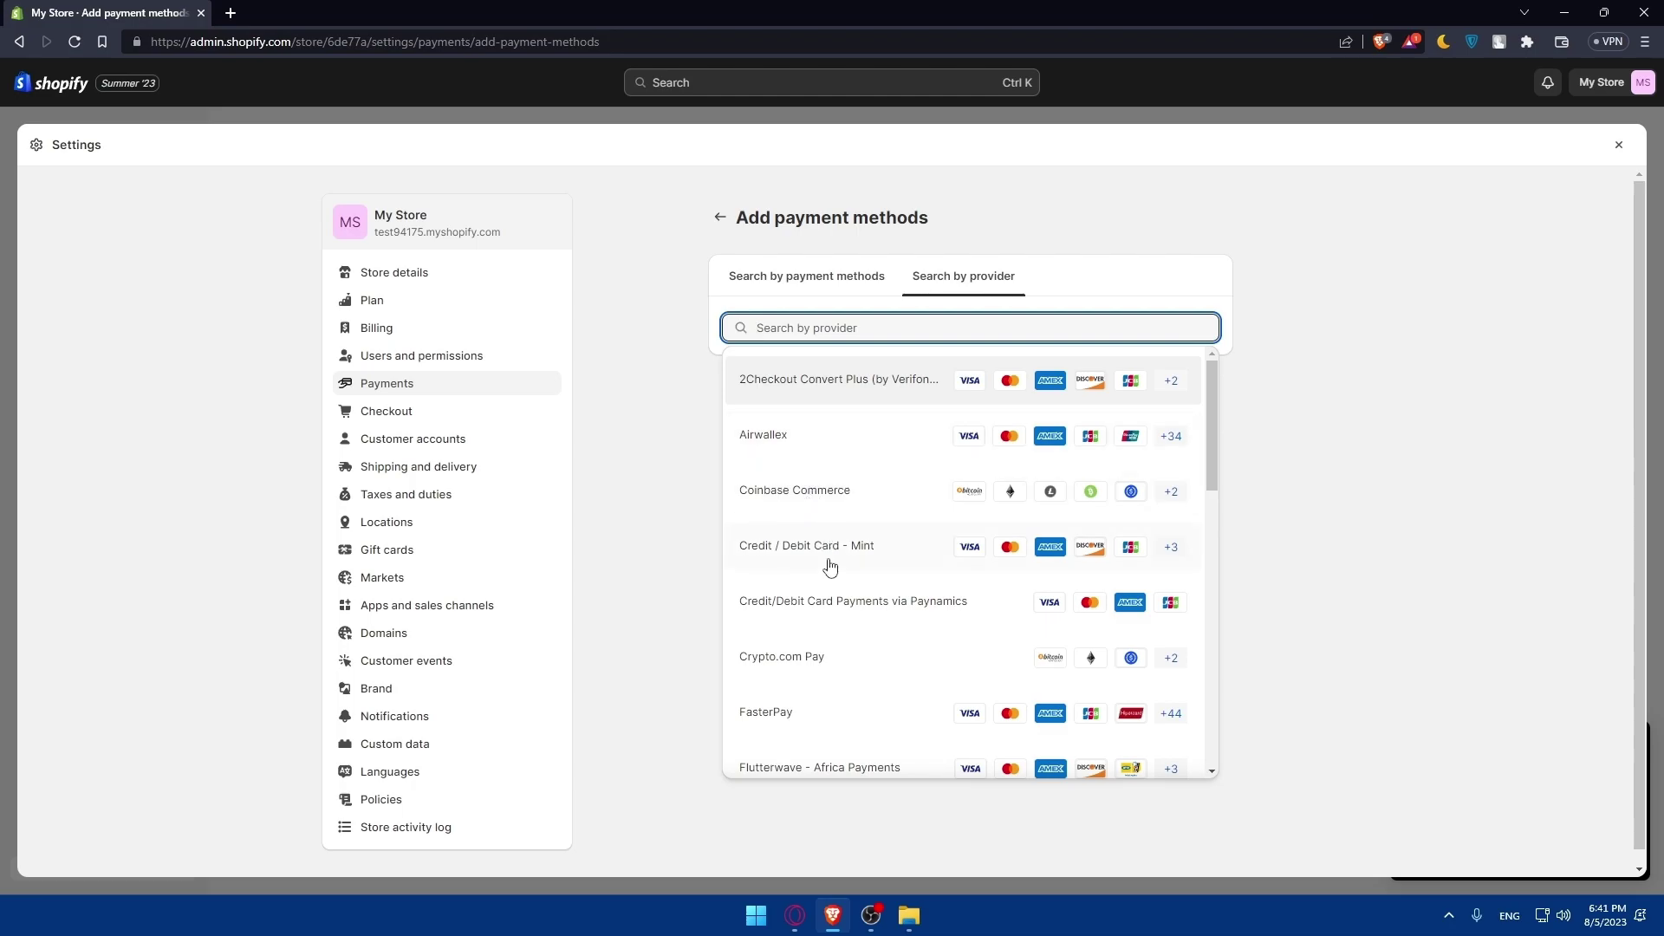
{"action": "scroll", "coordinate": [802, 611], "scroll_direction": "down", "scroll_amount": 10}
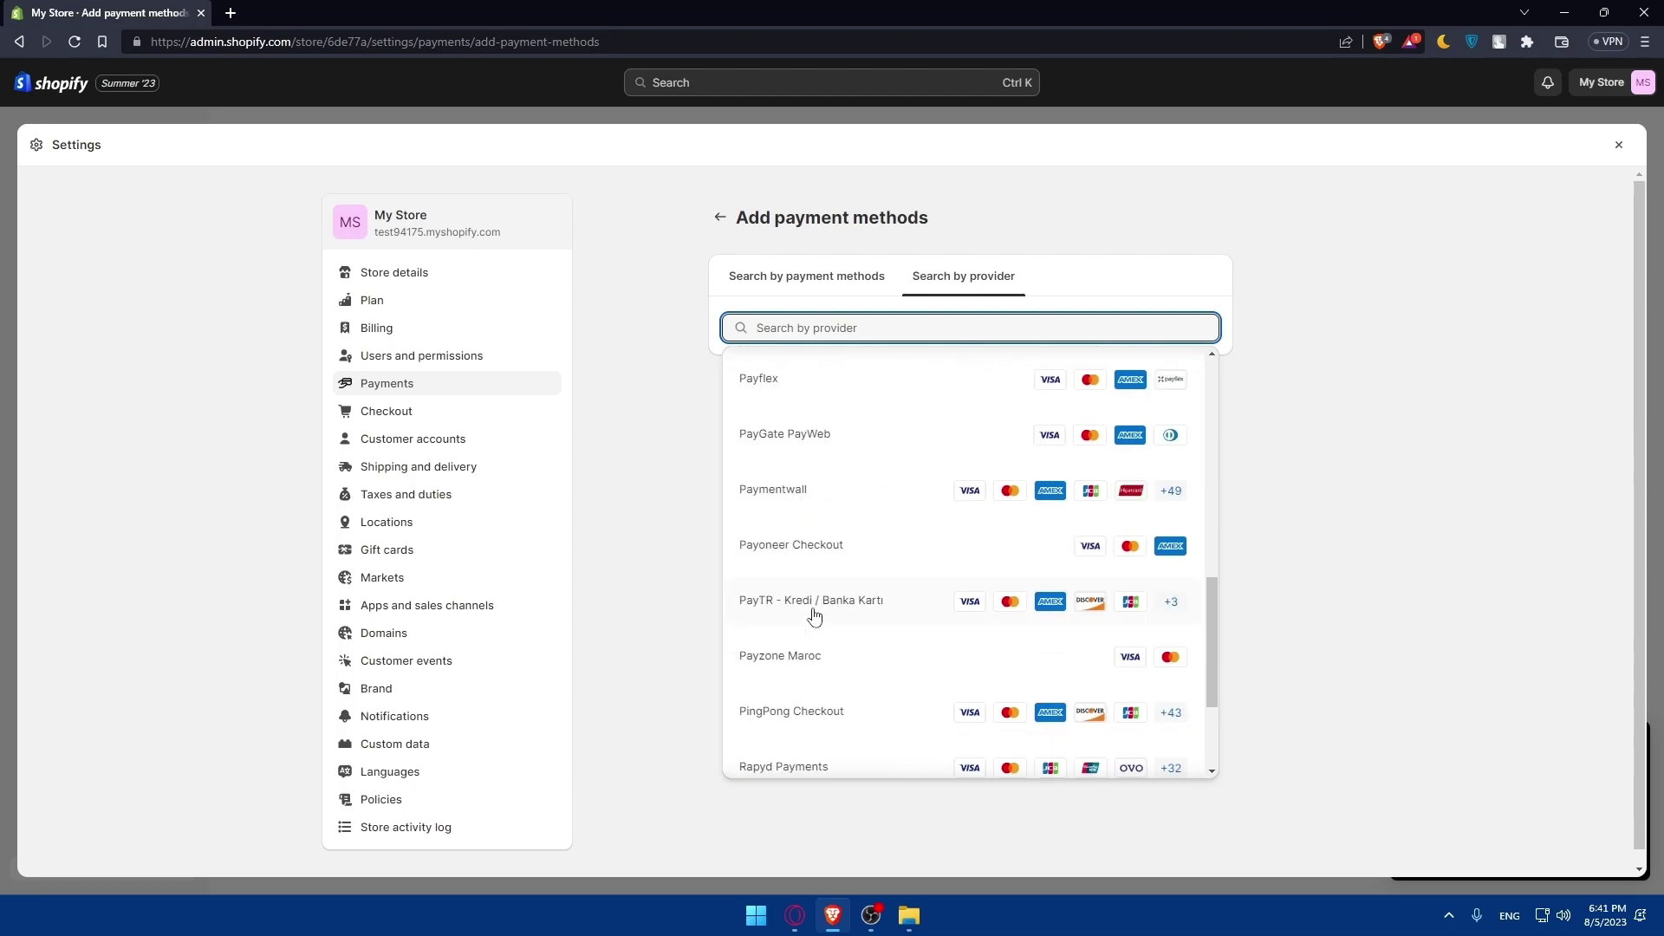
{"action": "left_click", "coordinate": [725, 217]}
{"action": "scroll", "coordinate": [872, 501], "scroll_direction": "down", "scroll_amount": 3}
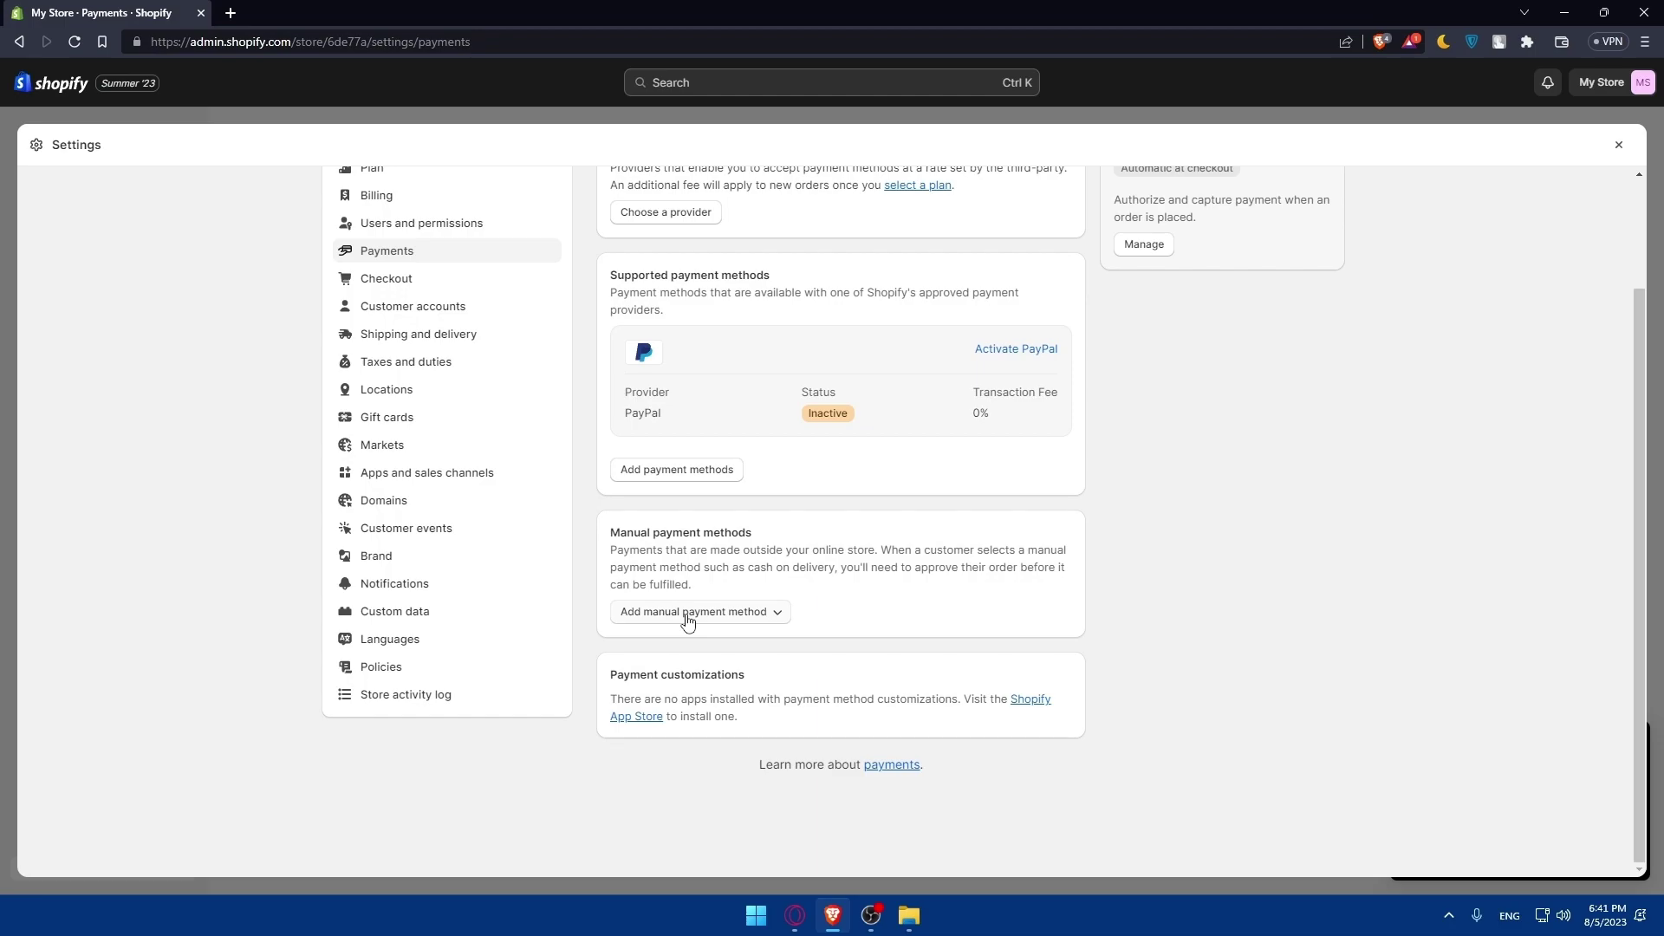
Review the manual payment method options and dismiss them without adding one
{"action": "left_click", "coordinate": [688, 615]}
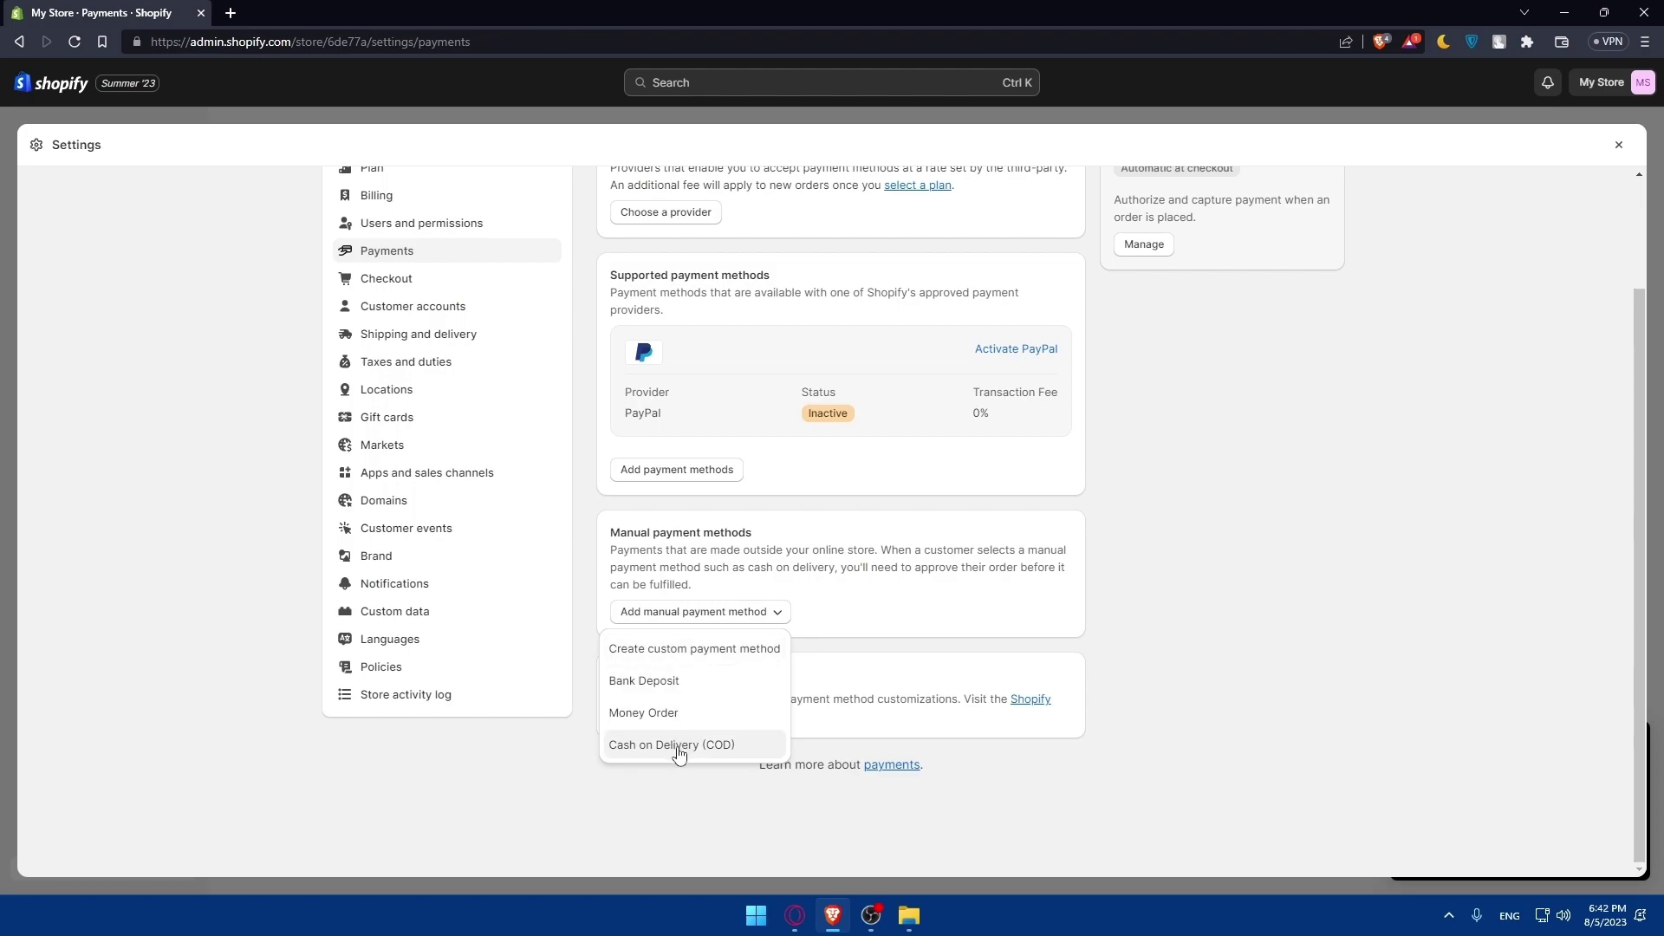
{"action": "left_click", "coordinate": [843, 631]}
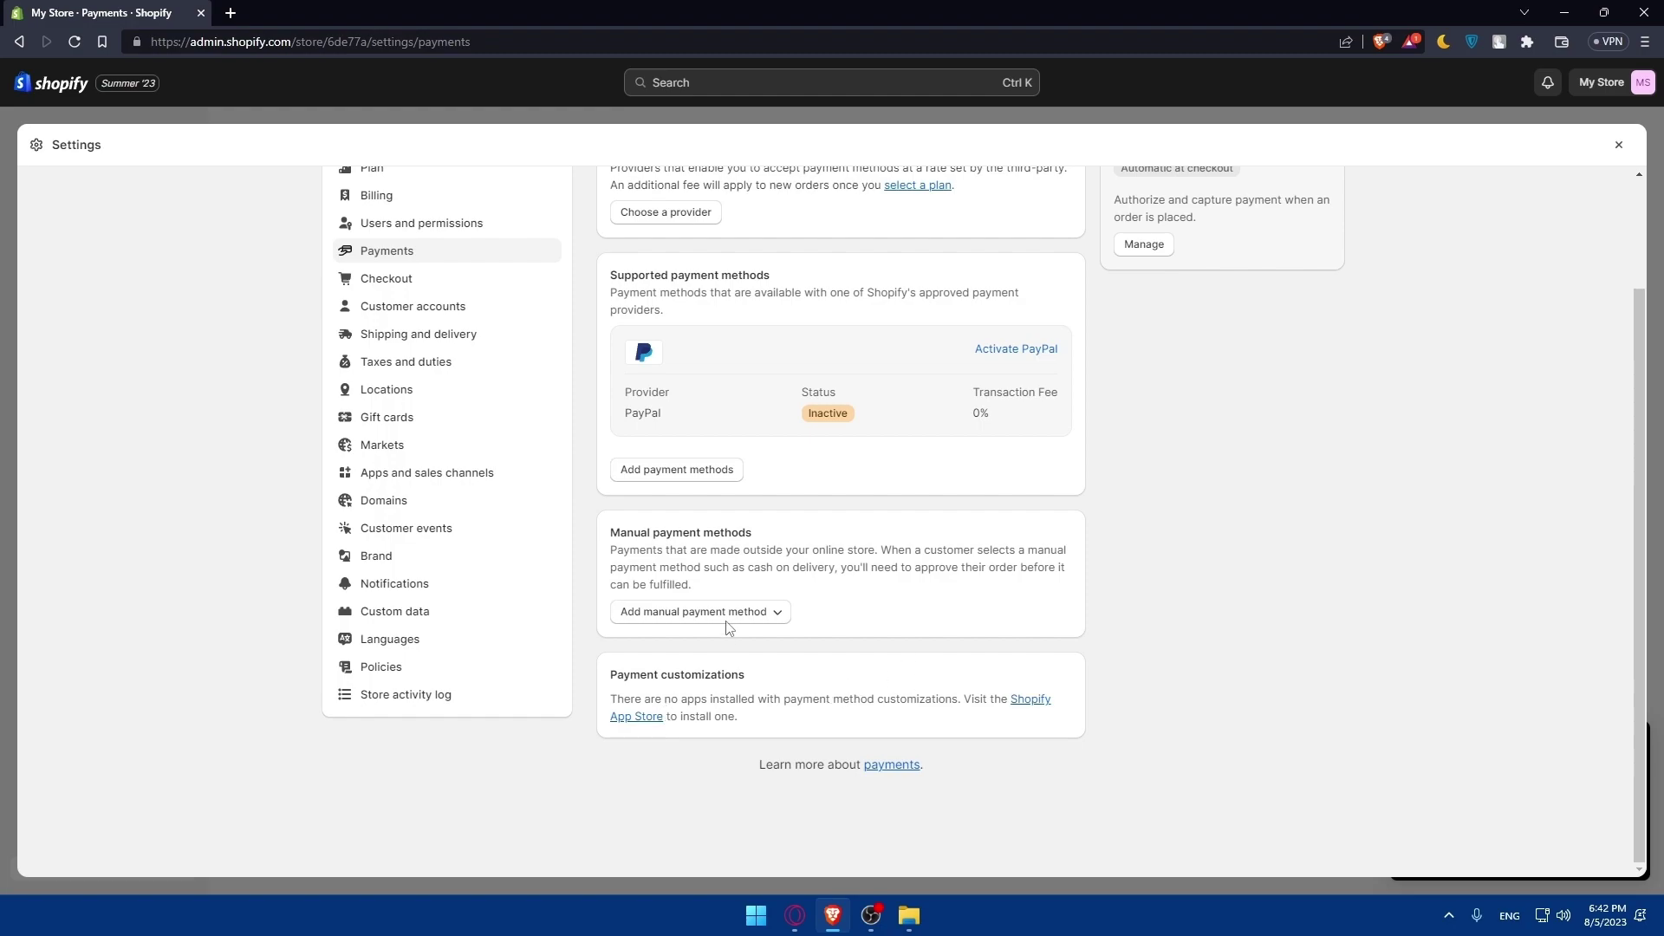
{"action": "scroll", "coordinate": [727, 616], "scroll_direction": "up", "scroll_amount": 2}
{"action": "scroll", "coordinate": [786, 457], "scroll_direction": "down", "scroll_amount": 2}
{"action": "scroll", "coordinate": [802, 372], "scroll_direction": "up", "scroll_amount": 2}
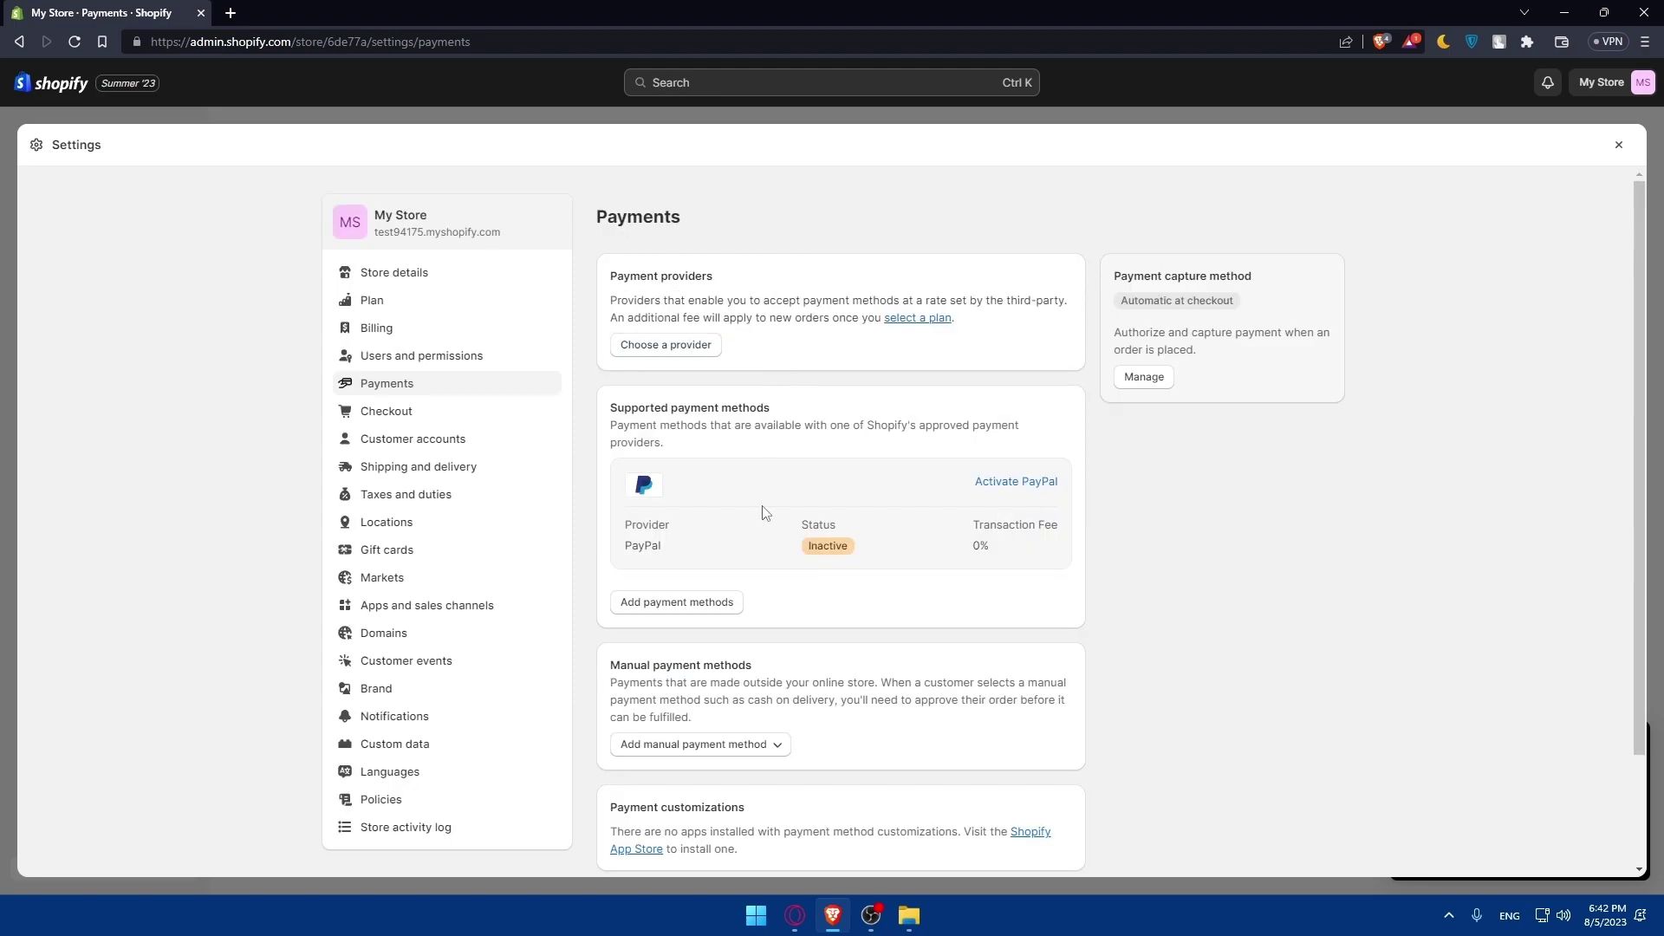
View third-party payment providers, go back, and open the App Store's Payment Customizations collection
{"action": "left_click", "coordinate": [666, 344]}
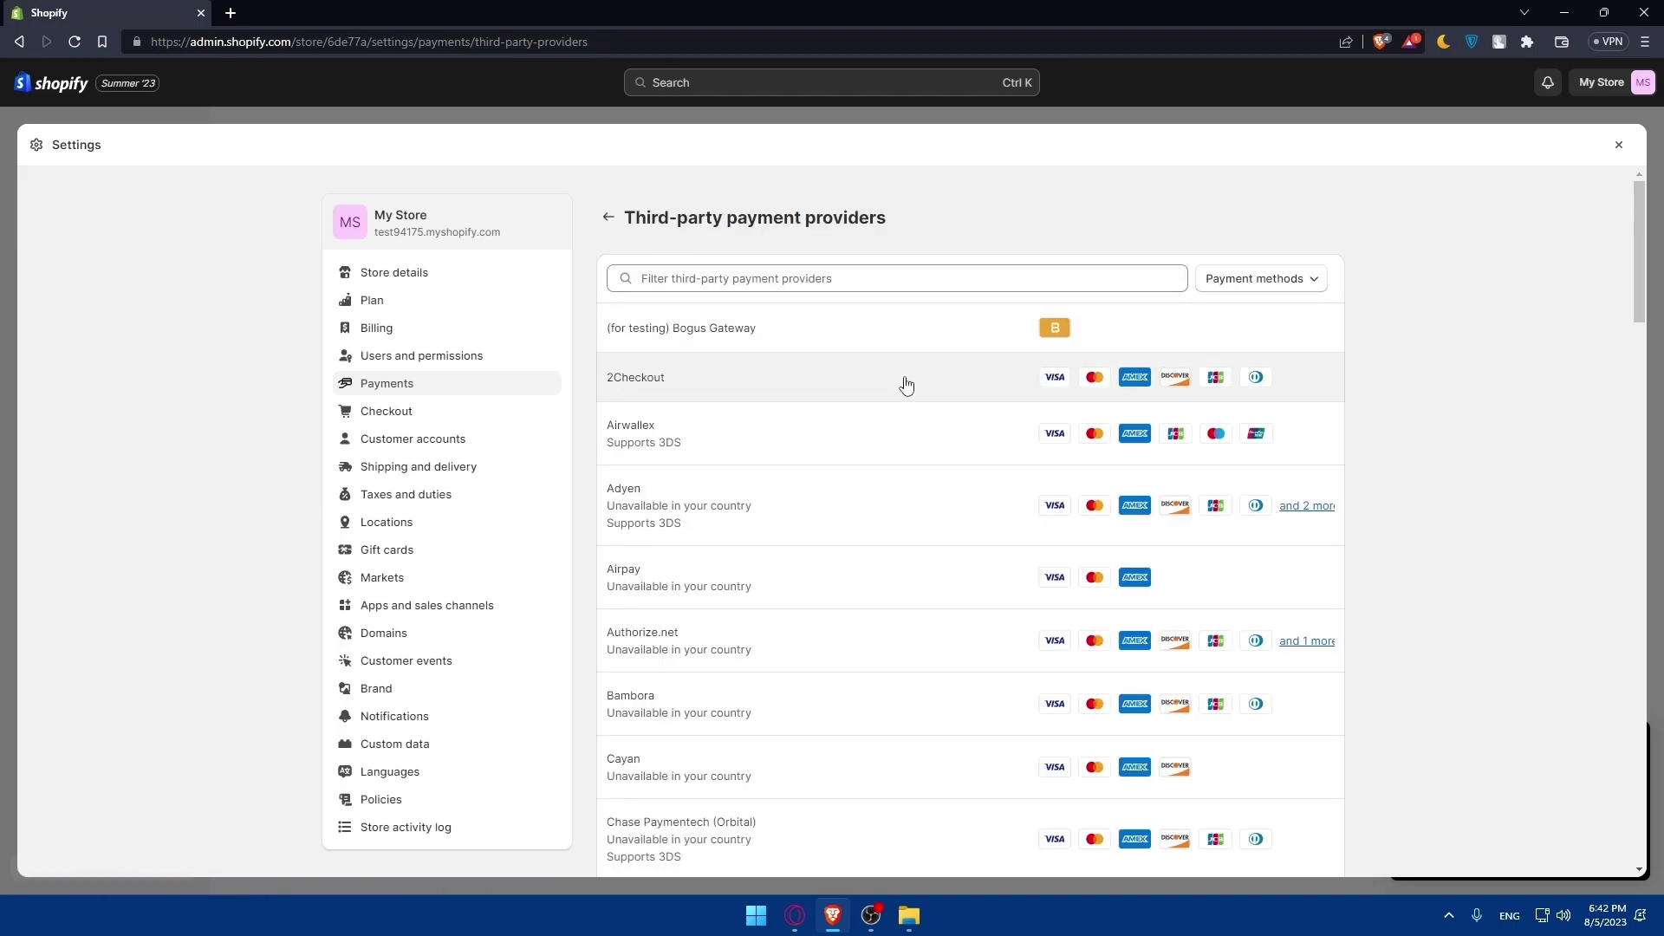
{"action": "key", "text": "alt+Left"}
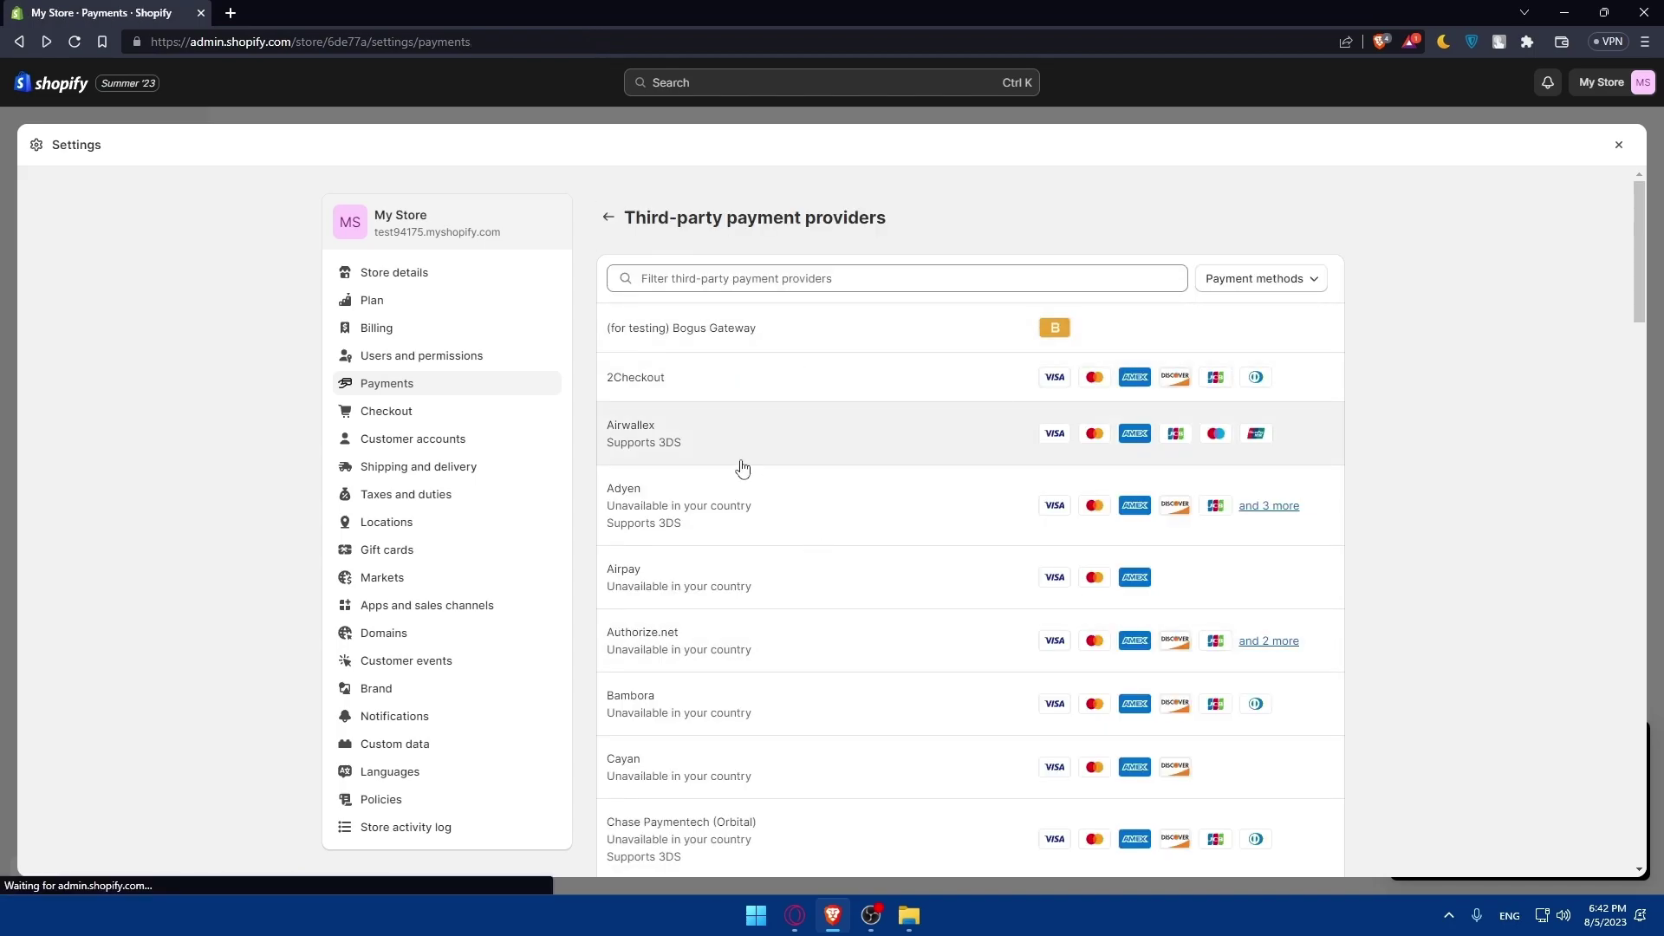
{"action": "scroll", "coordinate": [1317, 425], "scroll_direction": "down", "scroll_amount": 3}
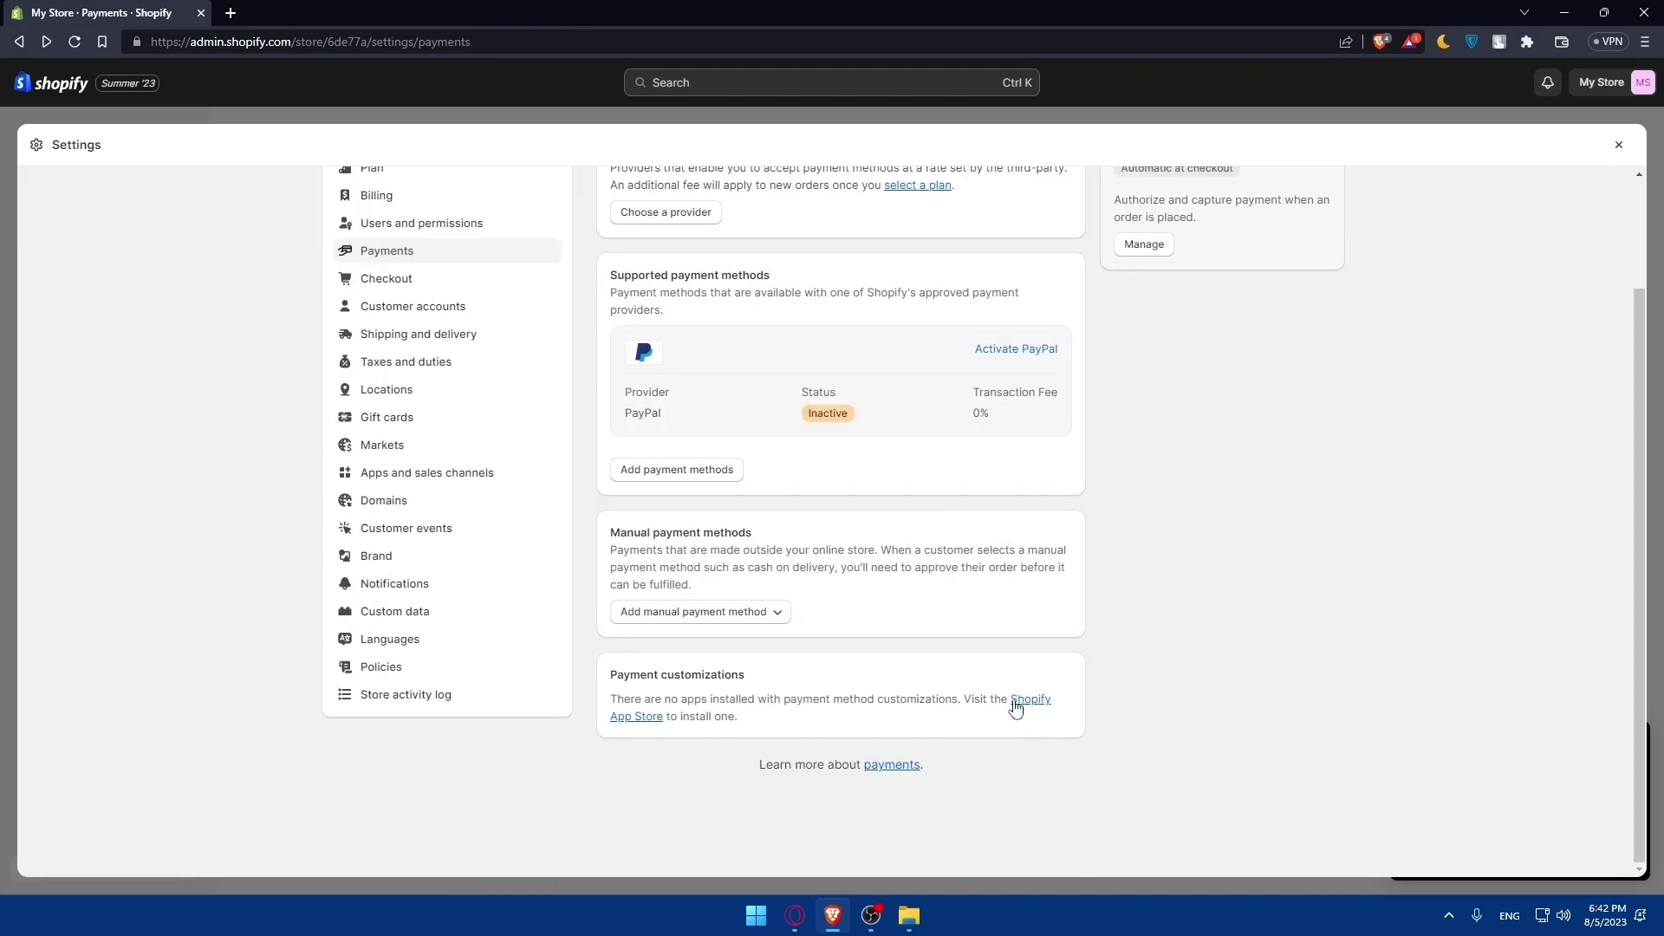
{"action": "left_click", "coordinate": [1022, 702]}
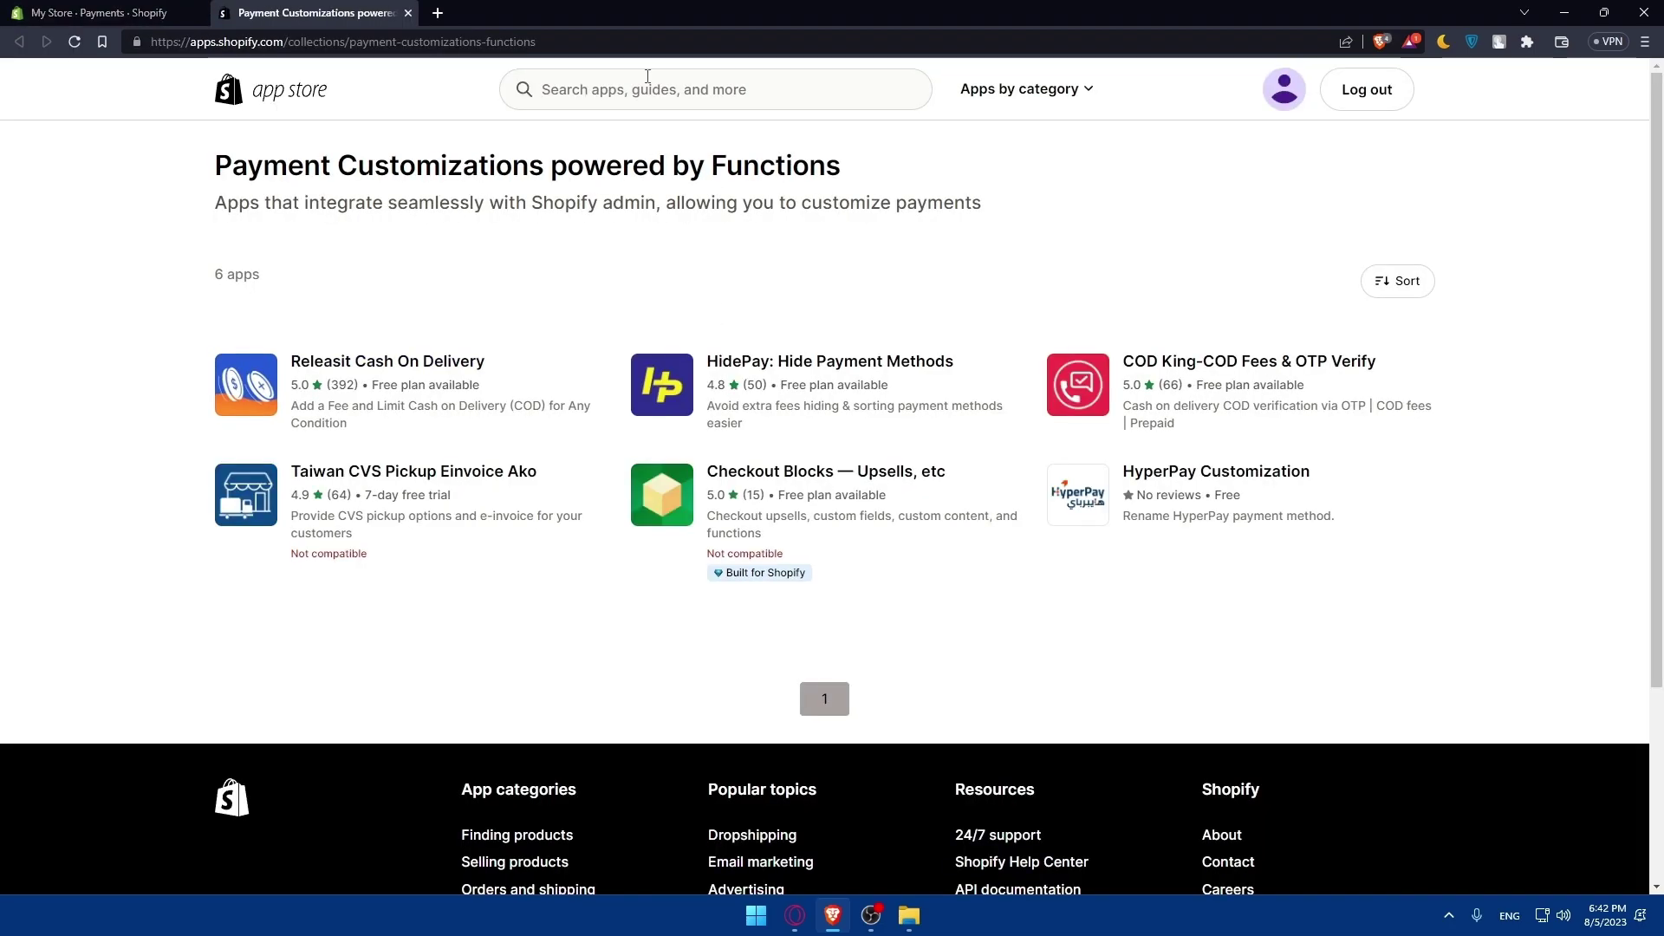
Search the App Store for 'payonner', clear the search, and close the App Store tab
{"action": "left_click", "coordinate": [648, 78]}
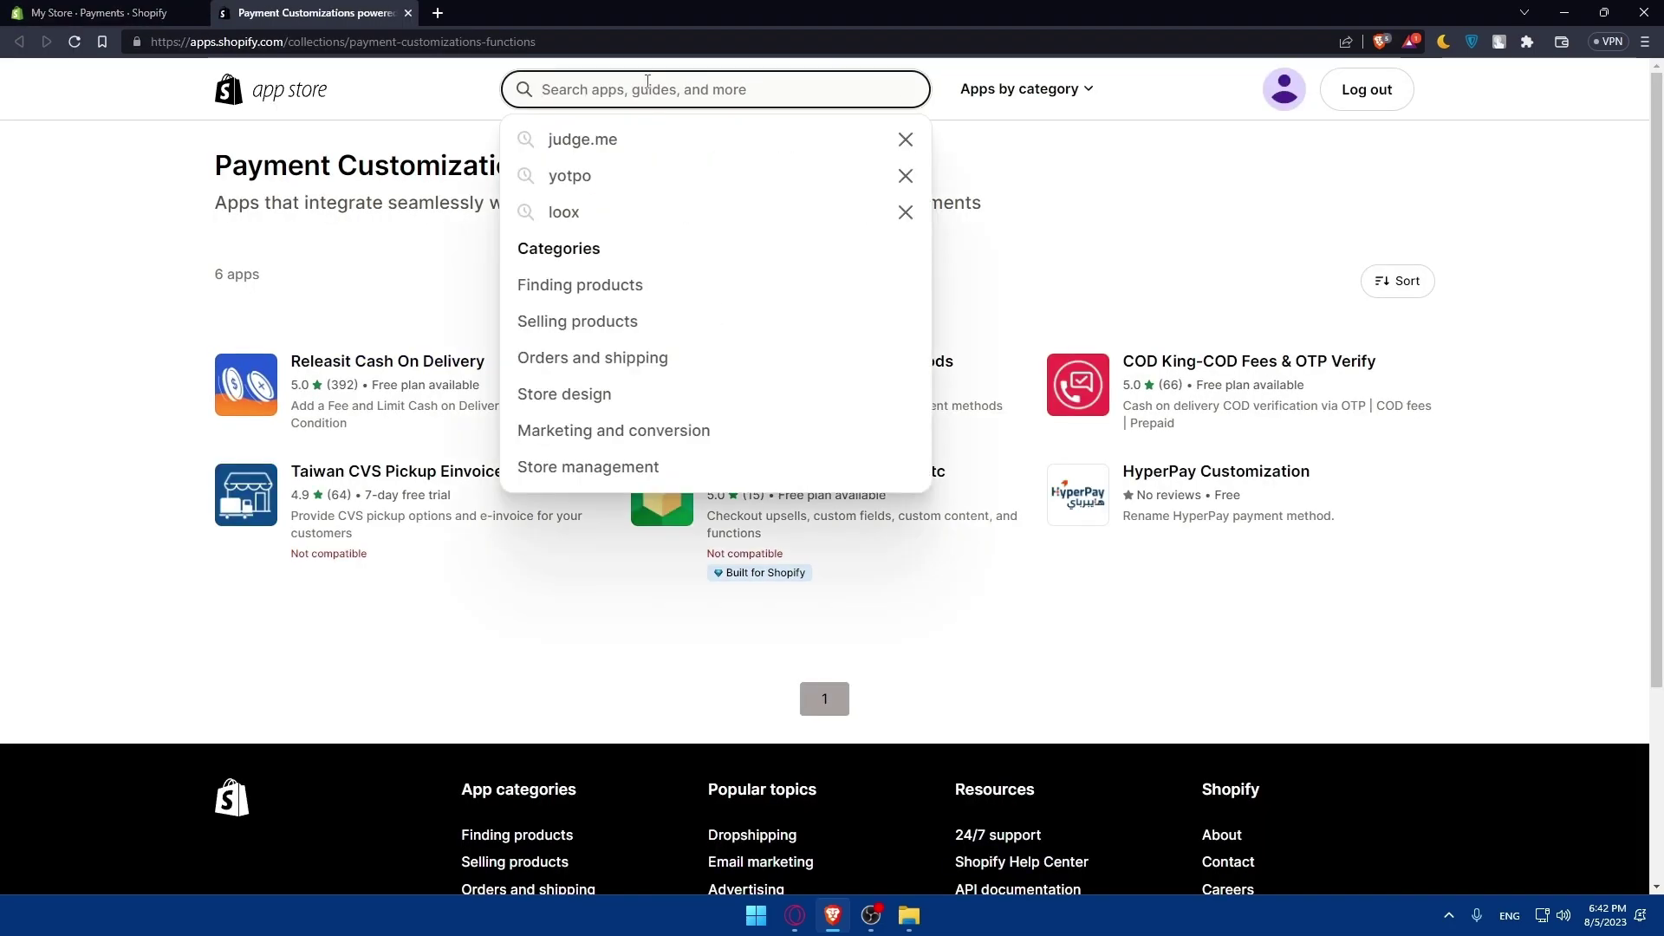
{"action": "type", "text": "payonn"}
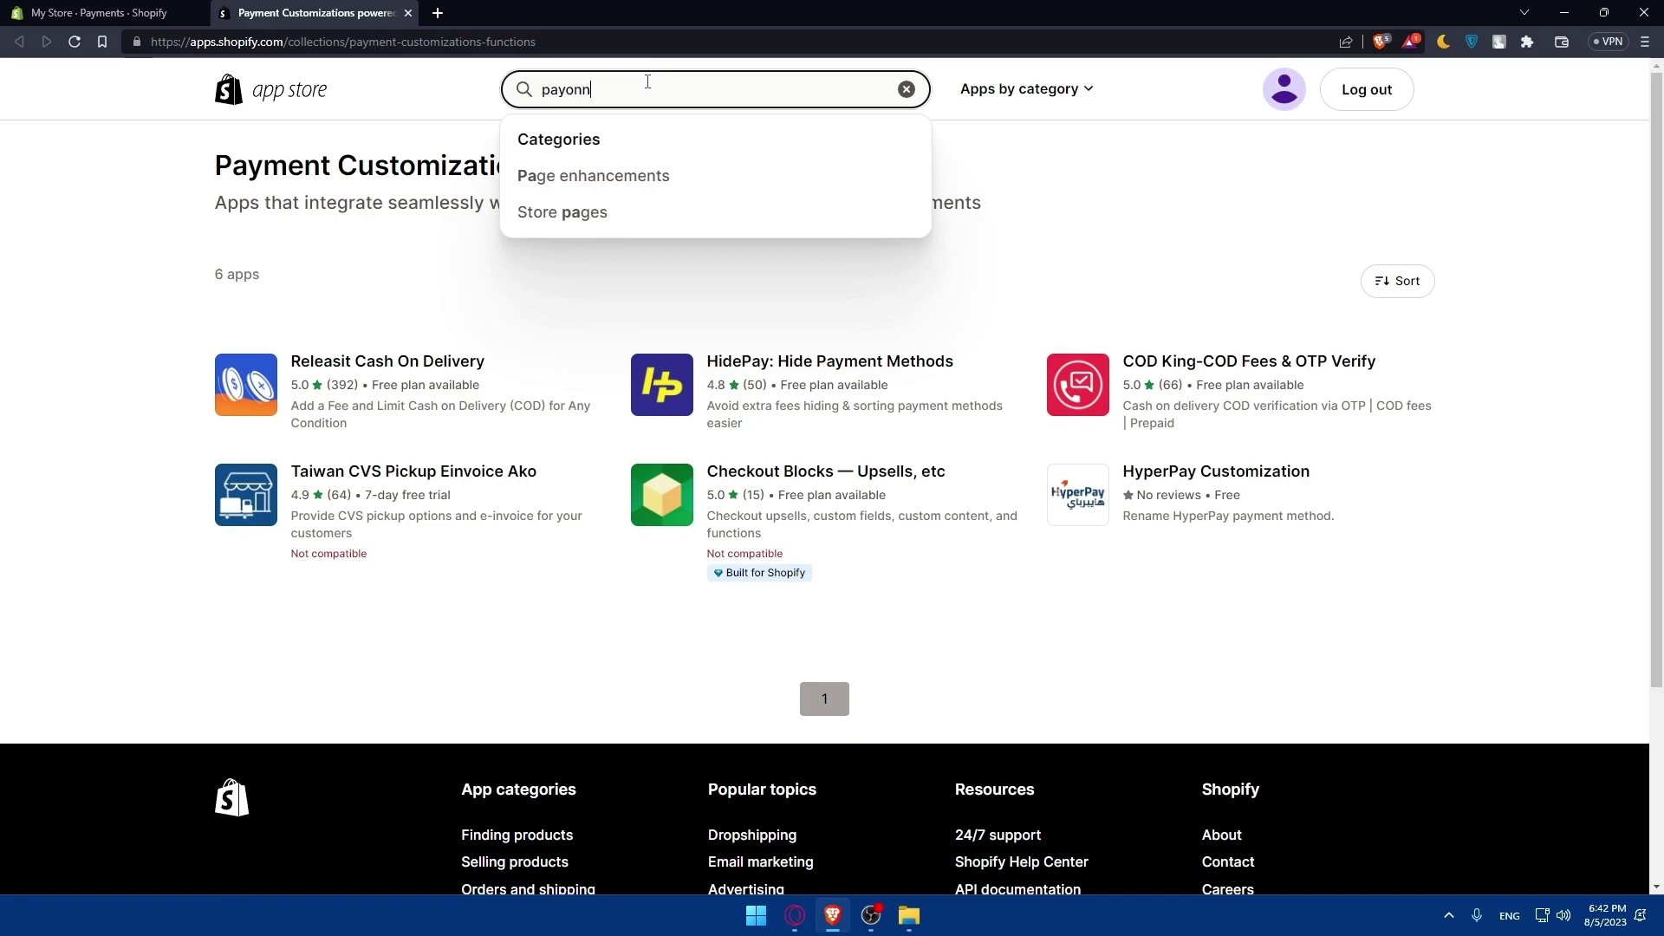
{"action": "type", "text": "er"}
{"action": "key", "text": "Return"}
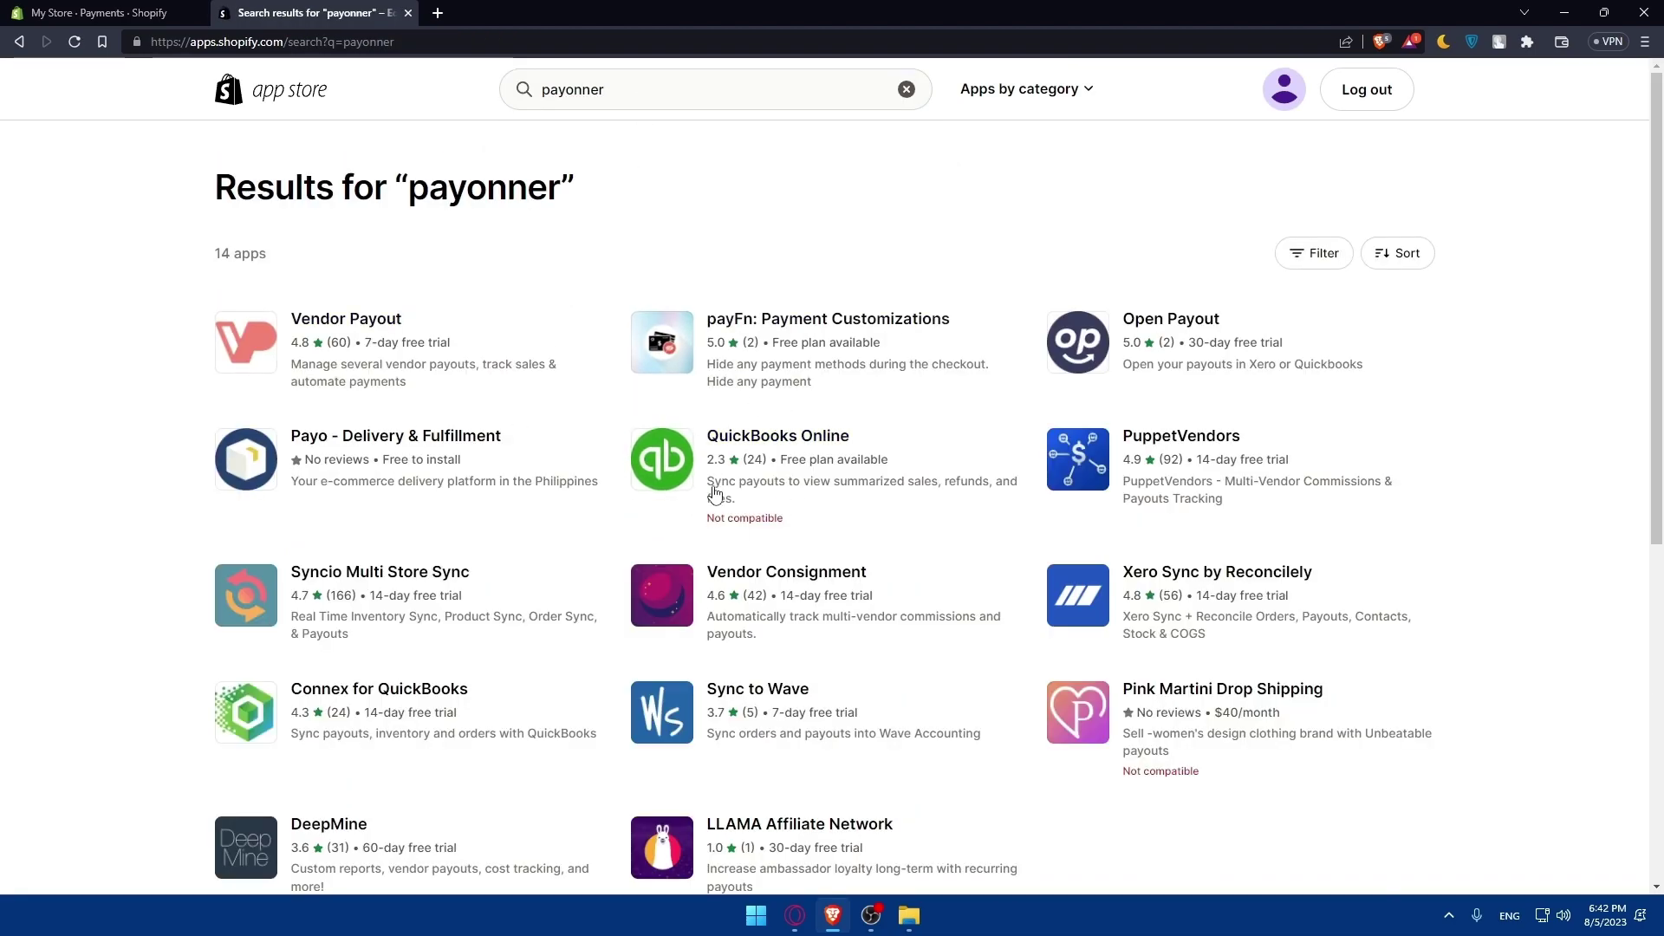
{"action": "left_click", "coordinate": [905, 91]}
{"action": "left_click", "coordinate": [408, 13]}
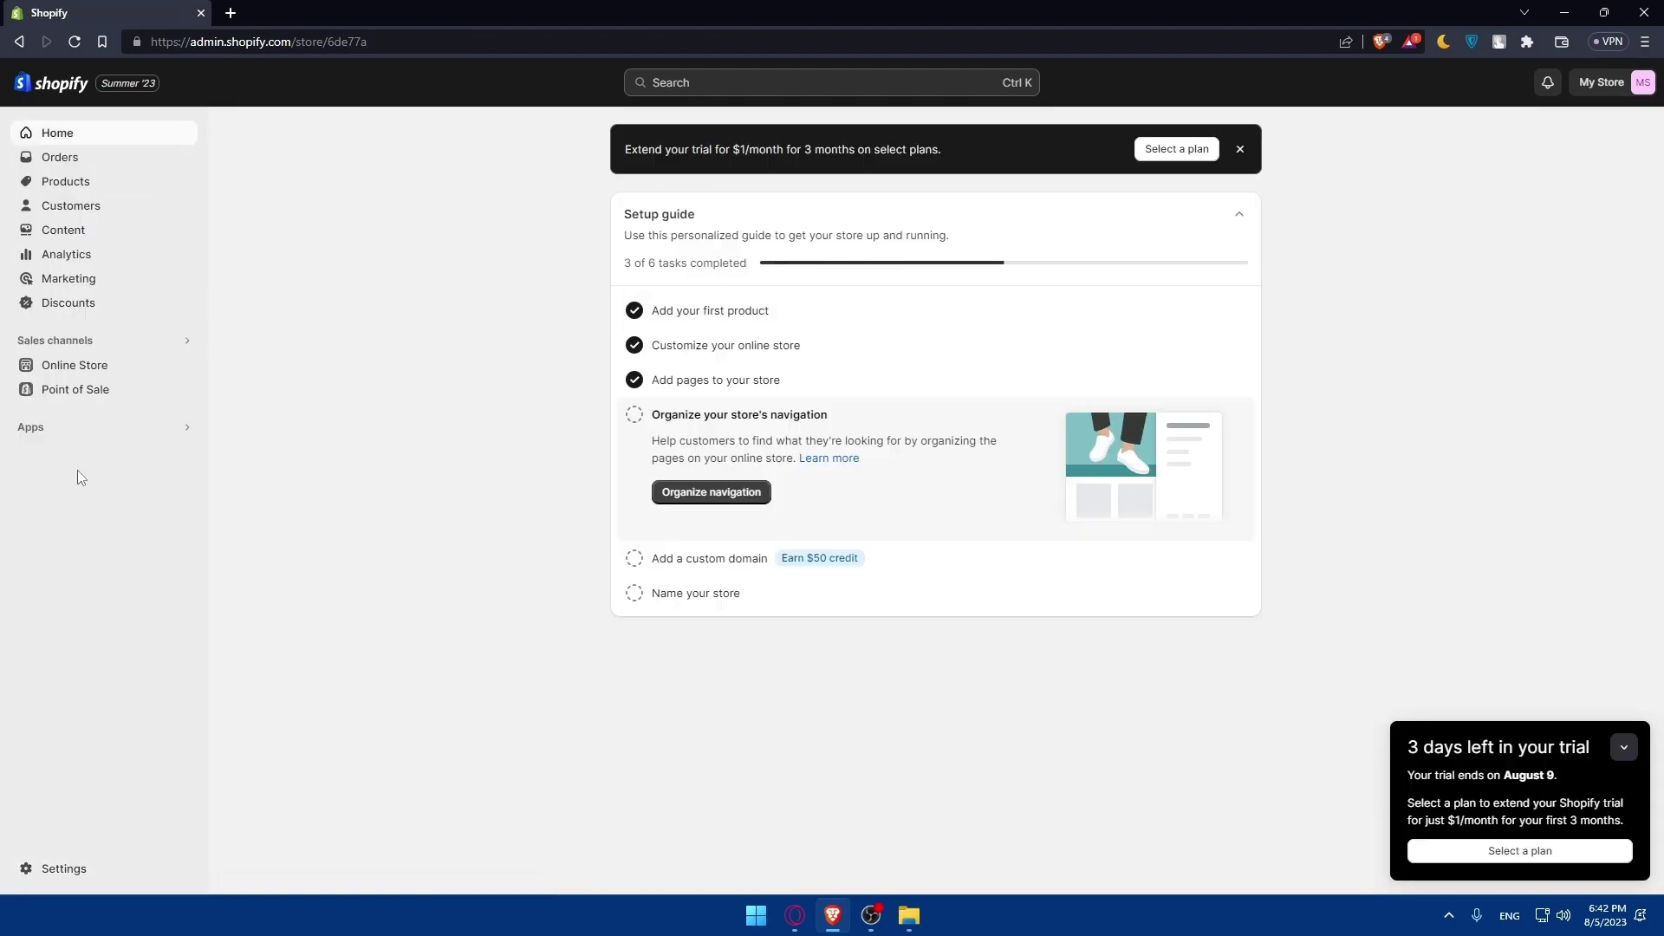
Open the live storefront, confirm Featured products prices still show MAD, then return to Themes
{"action": "left_click", "coordinate": [104, 365]}
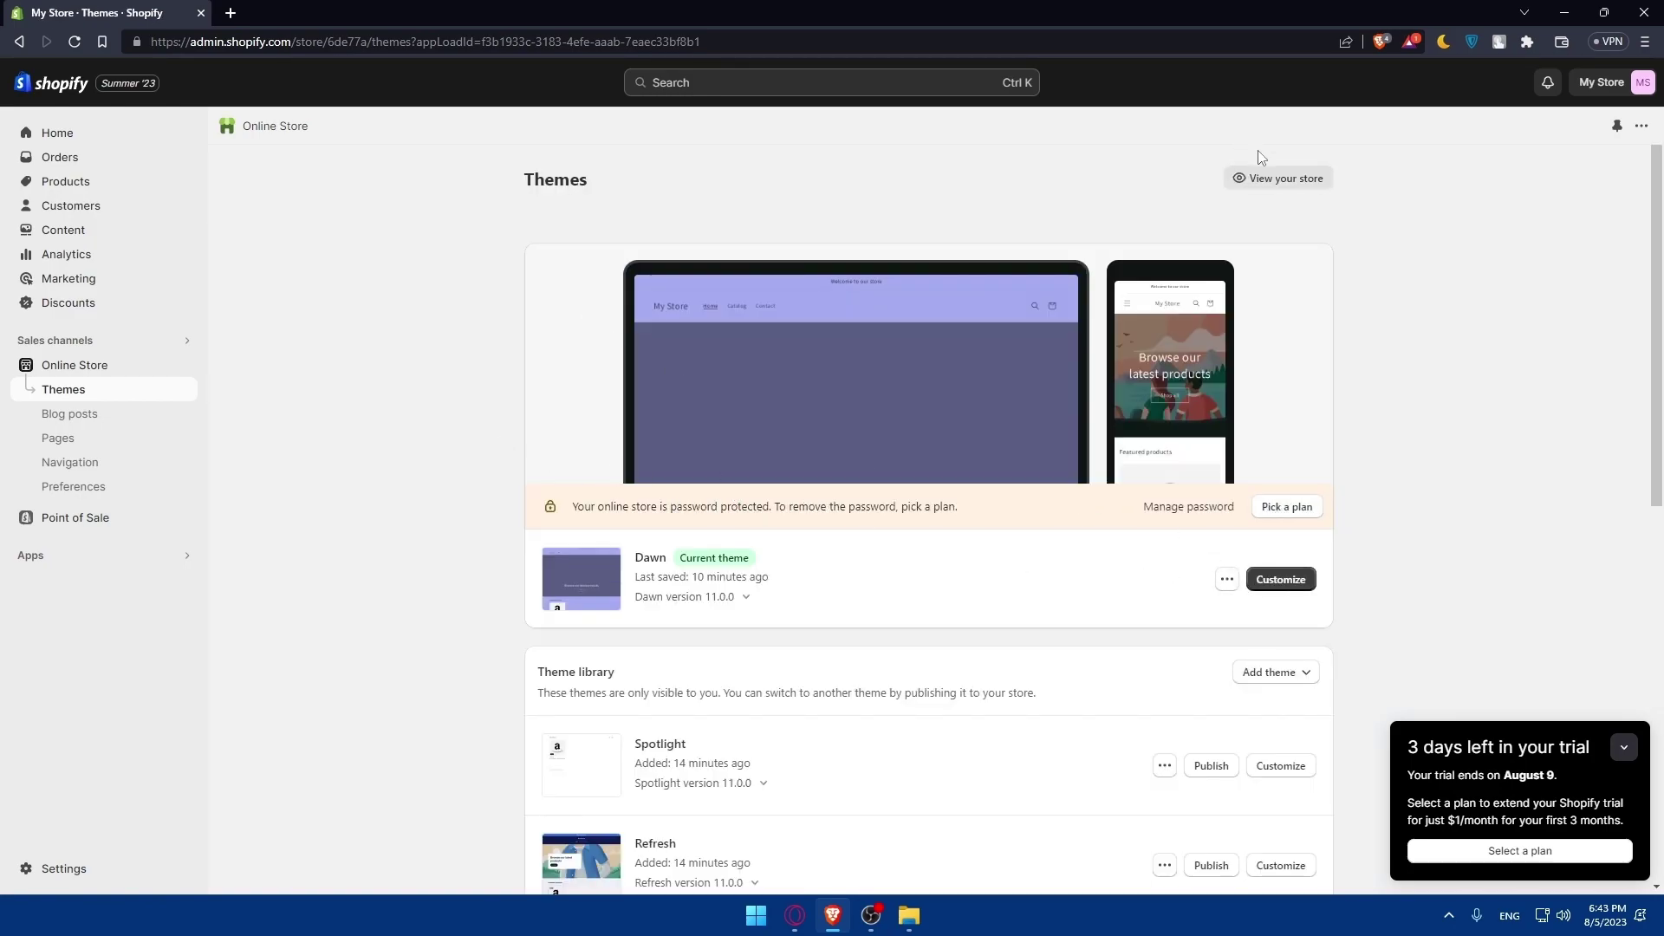
{"action": "left_click", "coordinate": [1258, 177]}
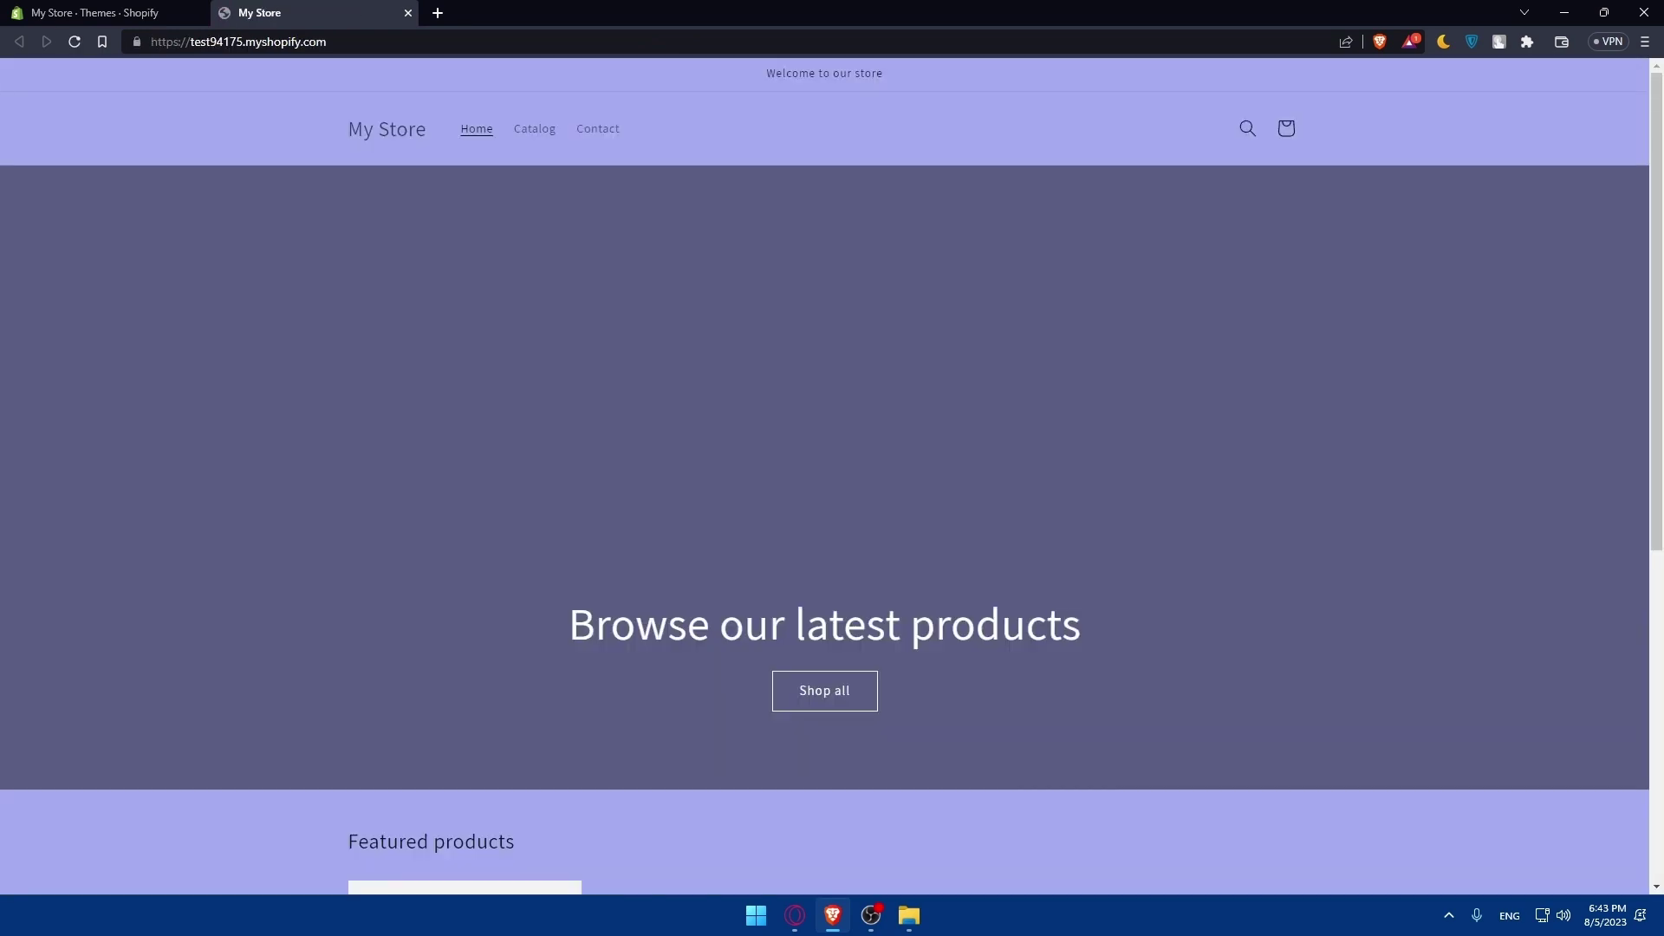
{"action": "scroll", "coordinate": [453, 508], "scroll_direction": "down", "scroll_amount": 5}
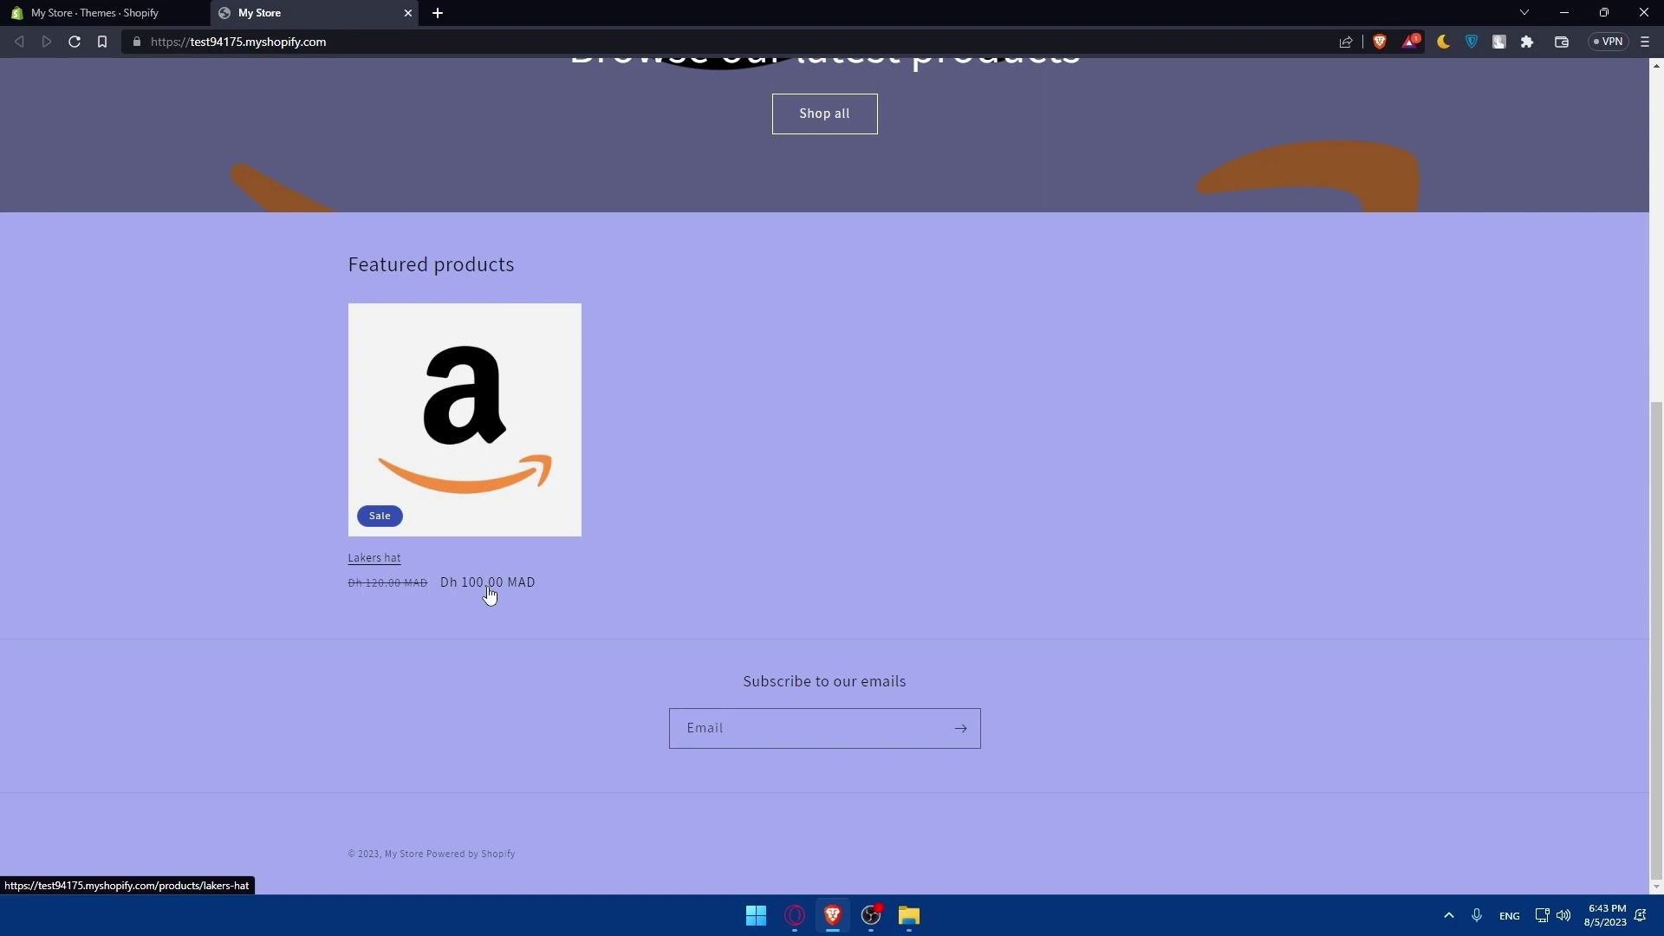
{"action": "left_click", "coordinate": [96, 12]}
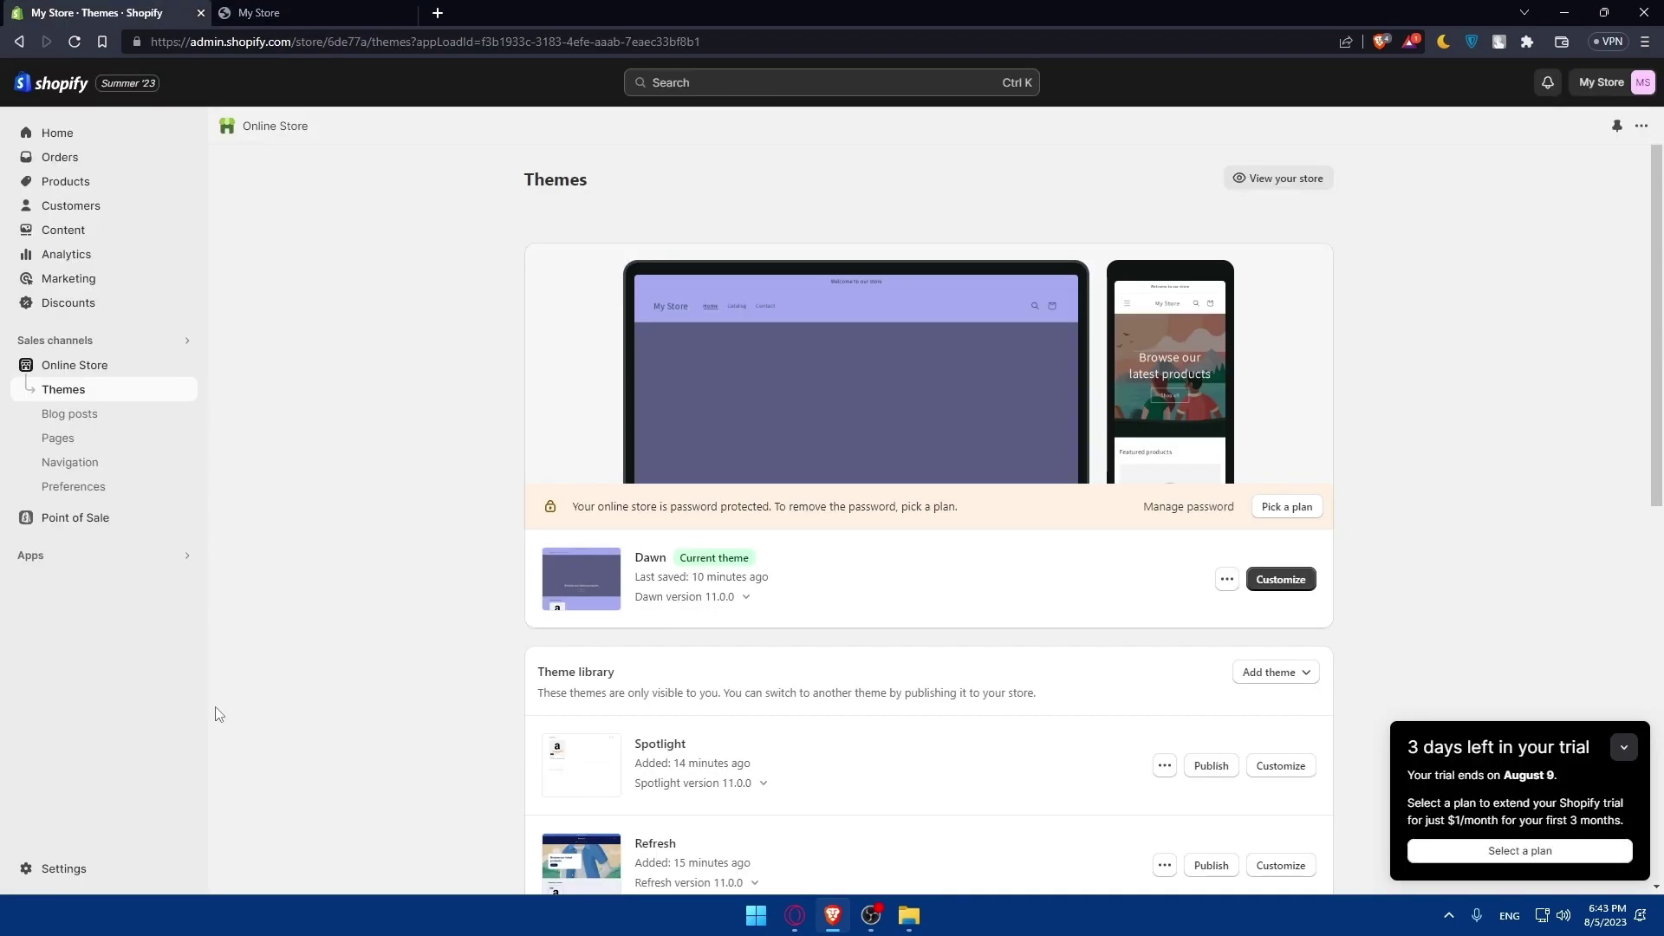
Switch the store currency from MAD to US dollars (USD) in Store details and save
{"action": "left_click", "coordinate": [61, 869]}
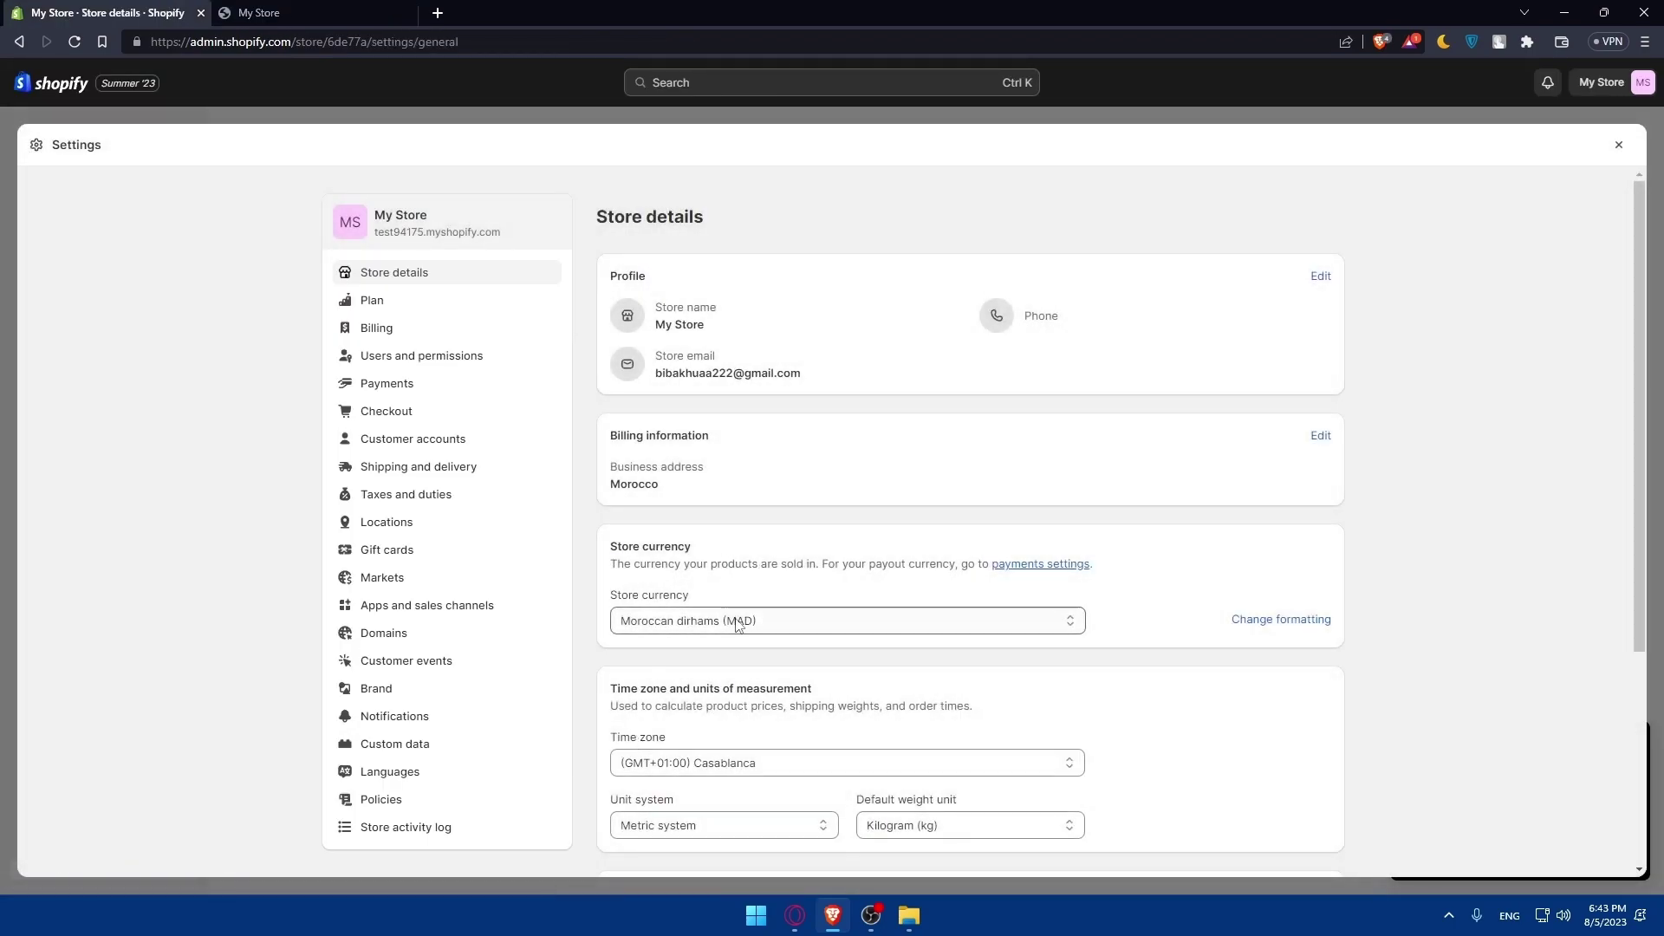
{"action": "left_click", "coordinate": [737, 624]}
{"action": "scroll", "coordinate": [685, 434], "scroll_direction": "up", "scroll_amount": 15}
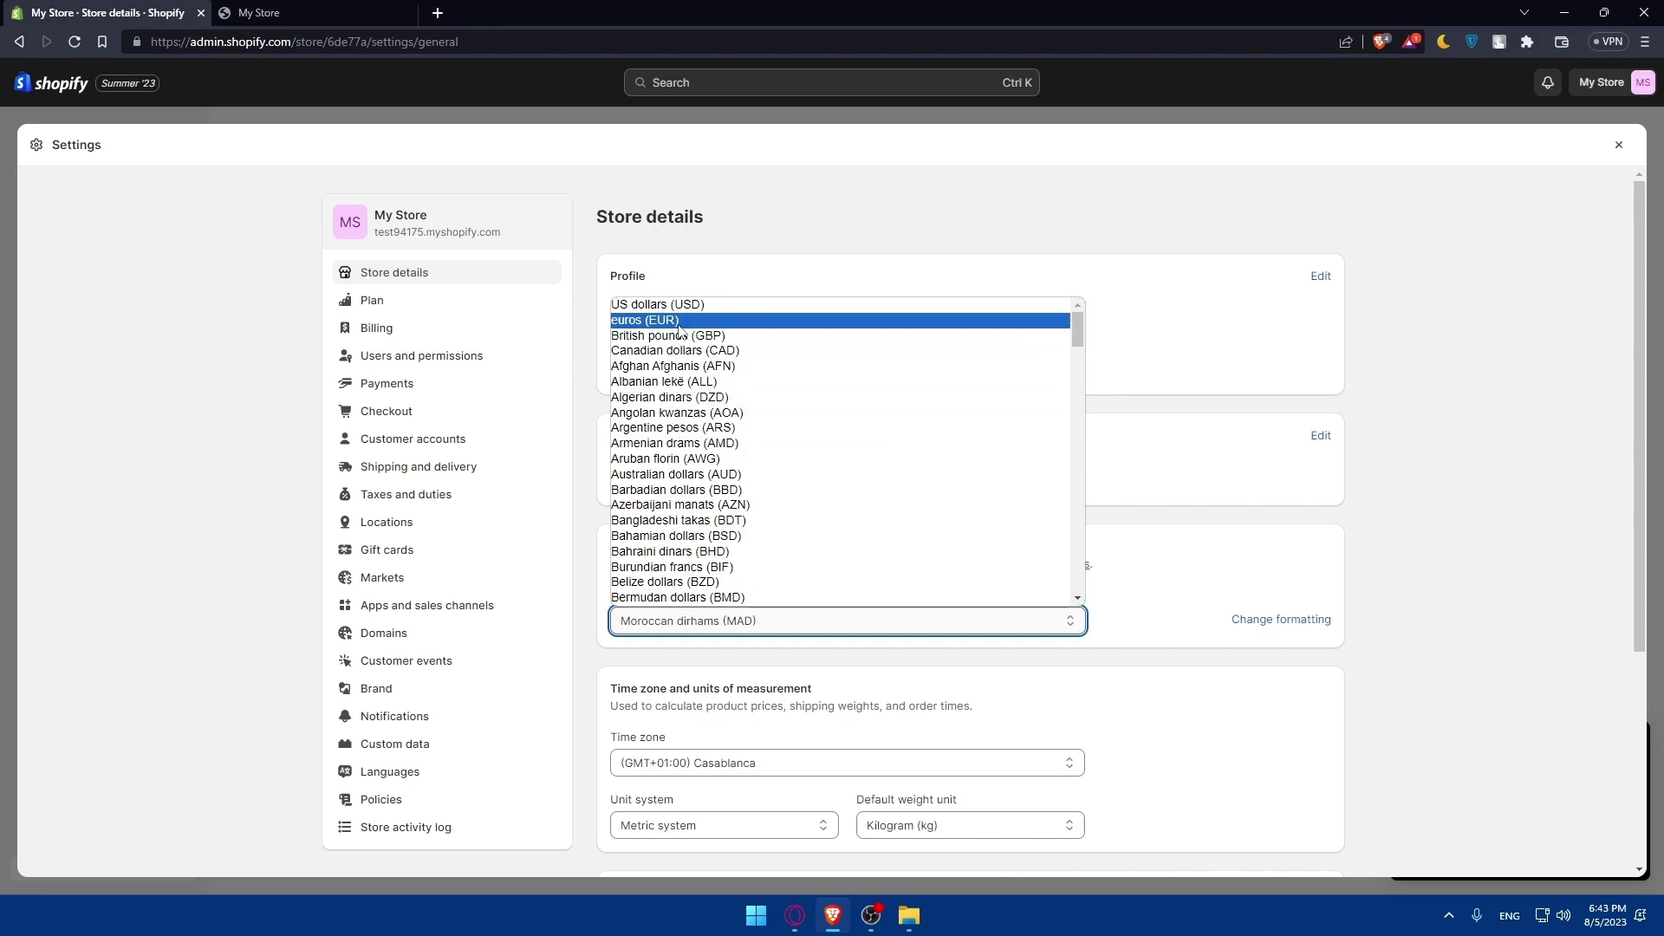
{"action": "key", "text": "Escape"}
{"action": "left_click", "coordinate": [737, 621]}
{"action": "scroll", "coordinate": [684, 433], "scroll_direction": "up", "scroll_amount": 15}
{"action": "left_click", "coordinate": [672, 304]}
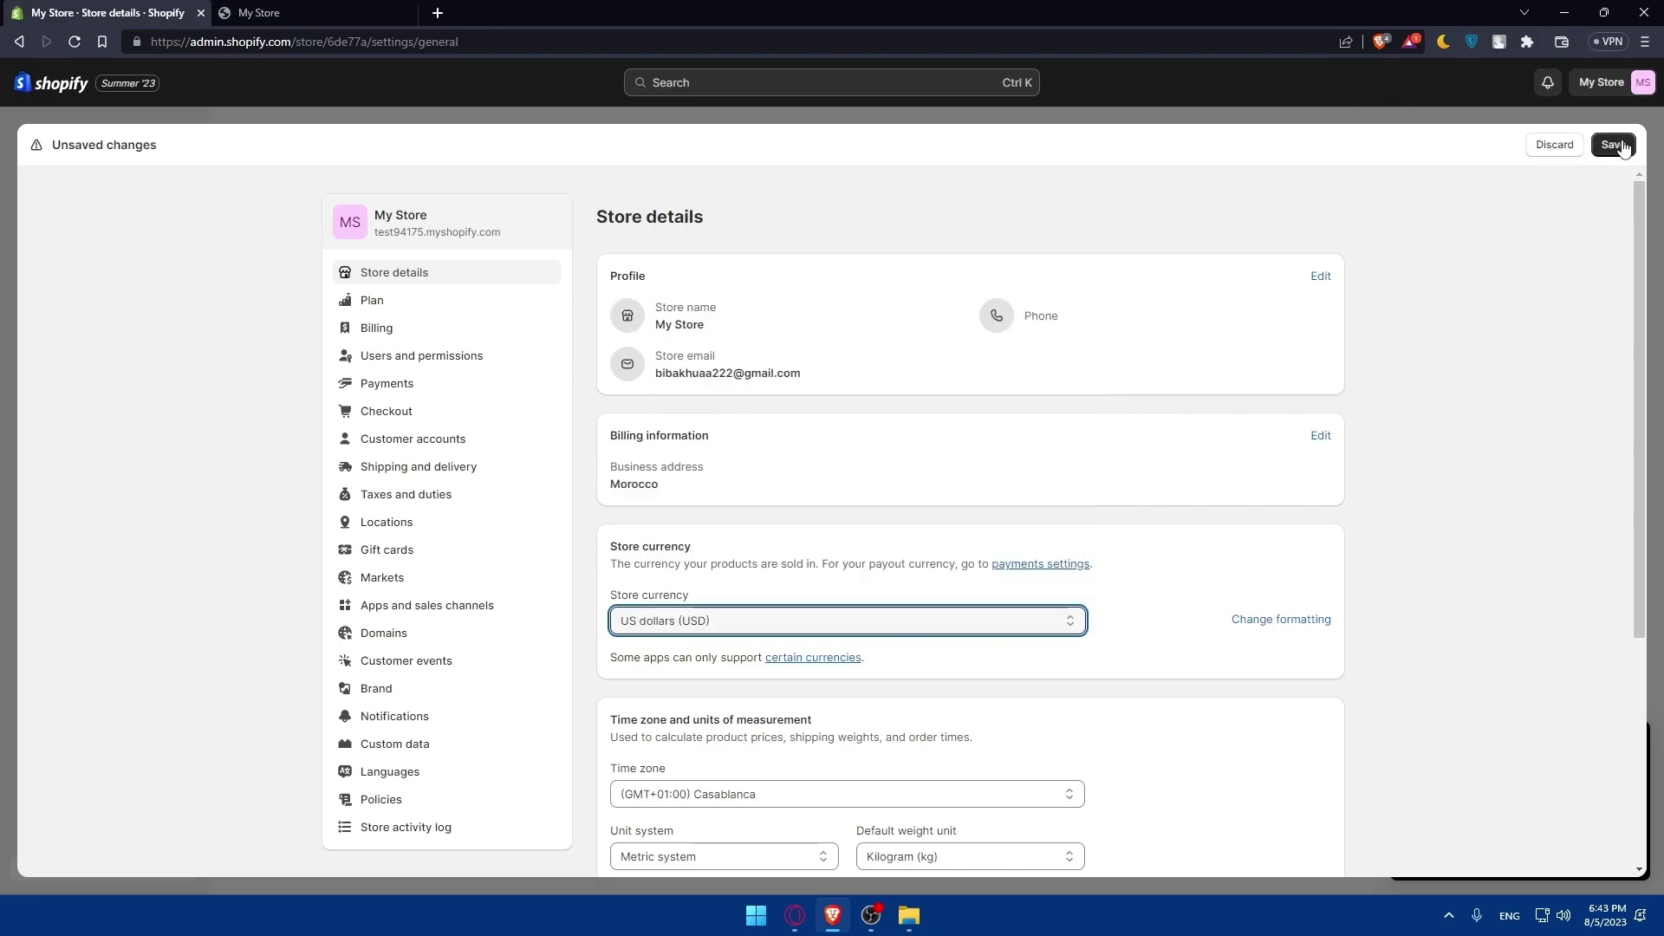
{"action": "left_click", "coordinate": [1553, 145]}
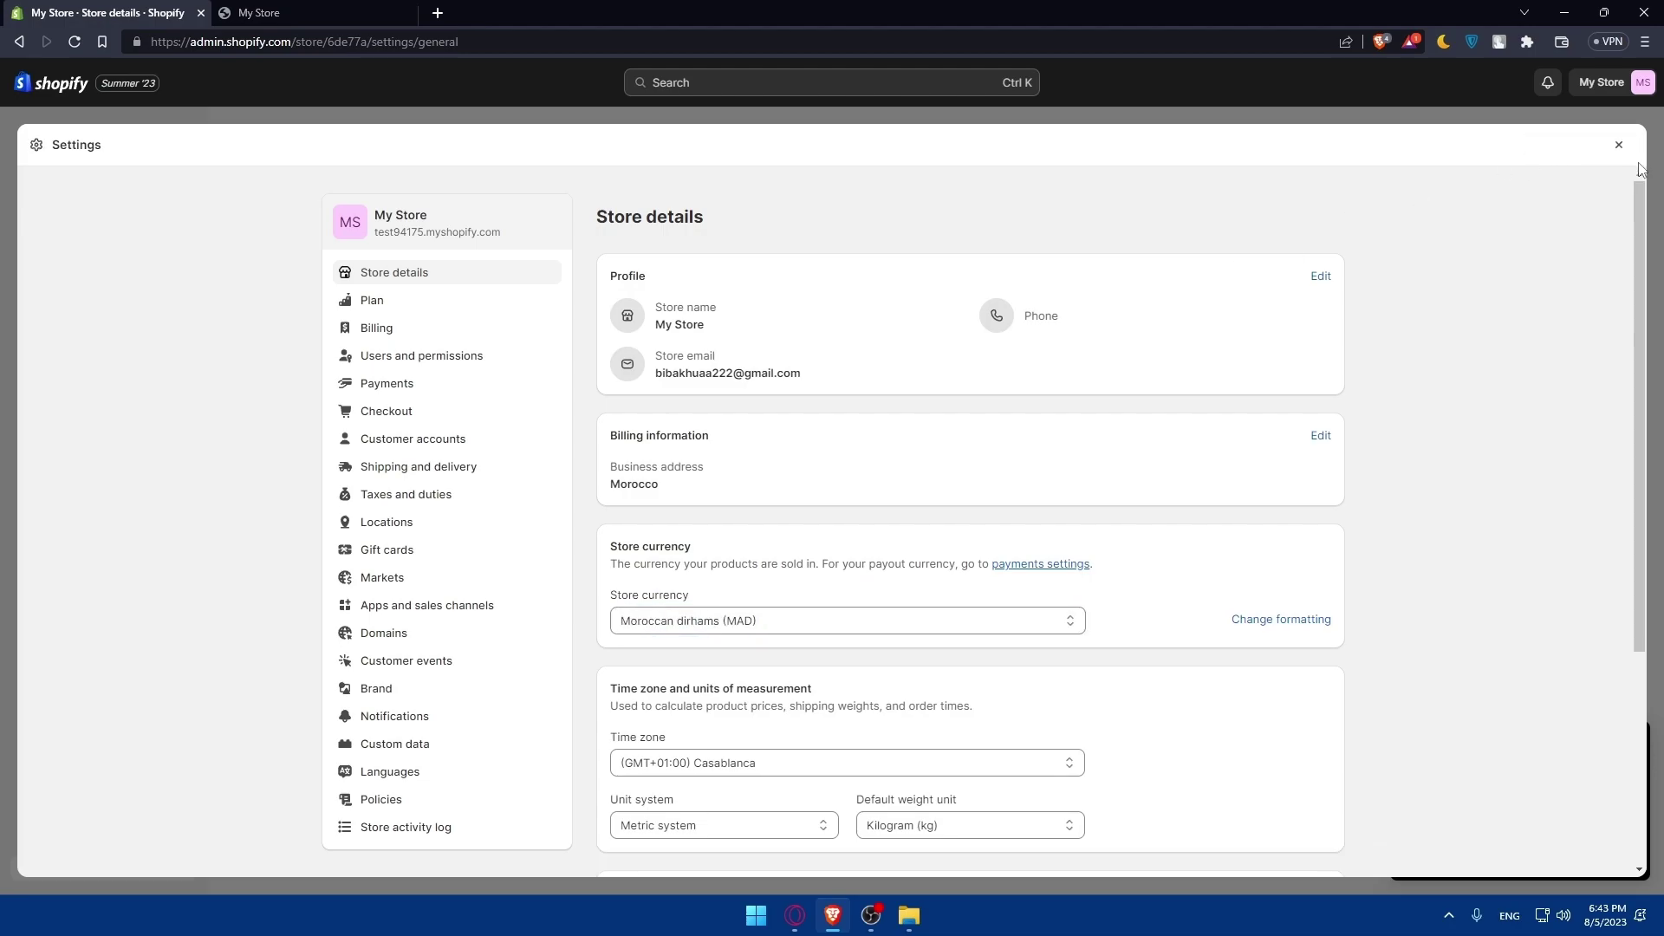
{"action": "left_click", "coordinate": [1618, 145]}
Recheck the storefront prices, then close the storefront tab to return to the Themes page
{"action": "left_click", "coordinate": [286, 13]}
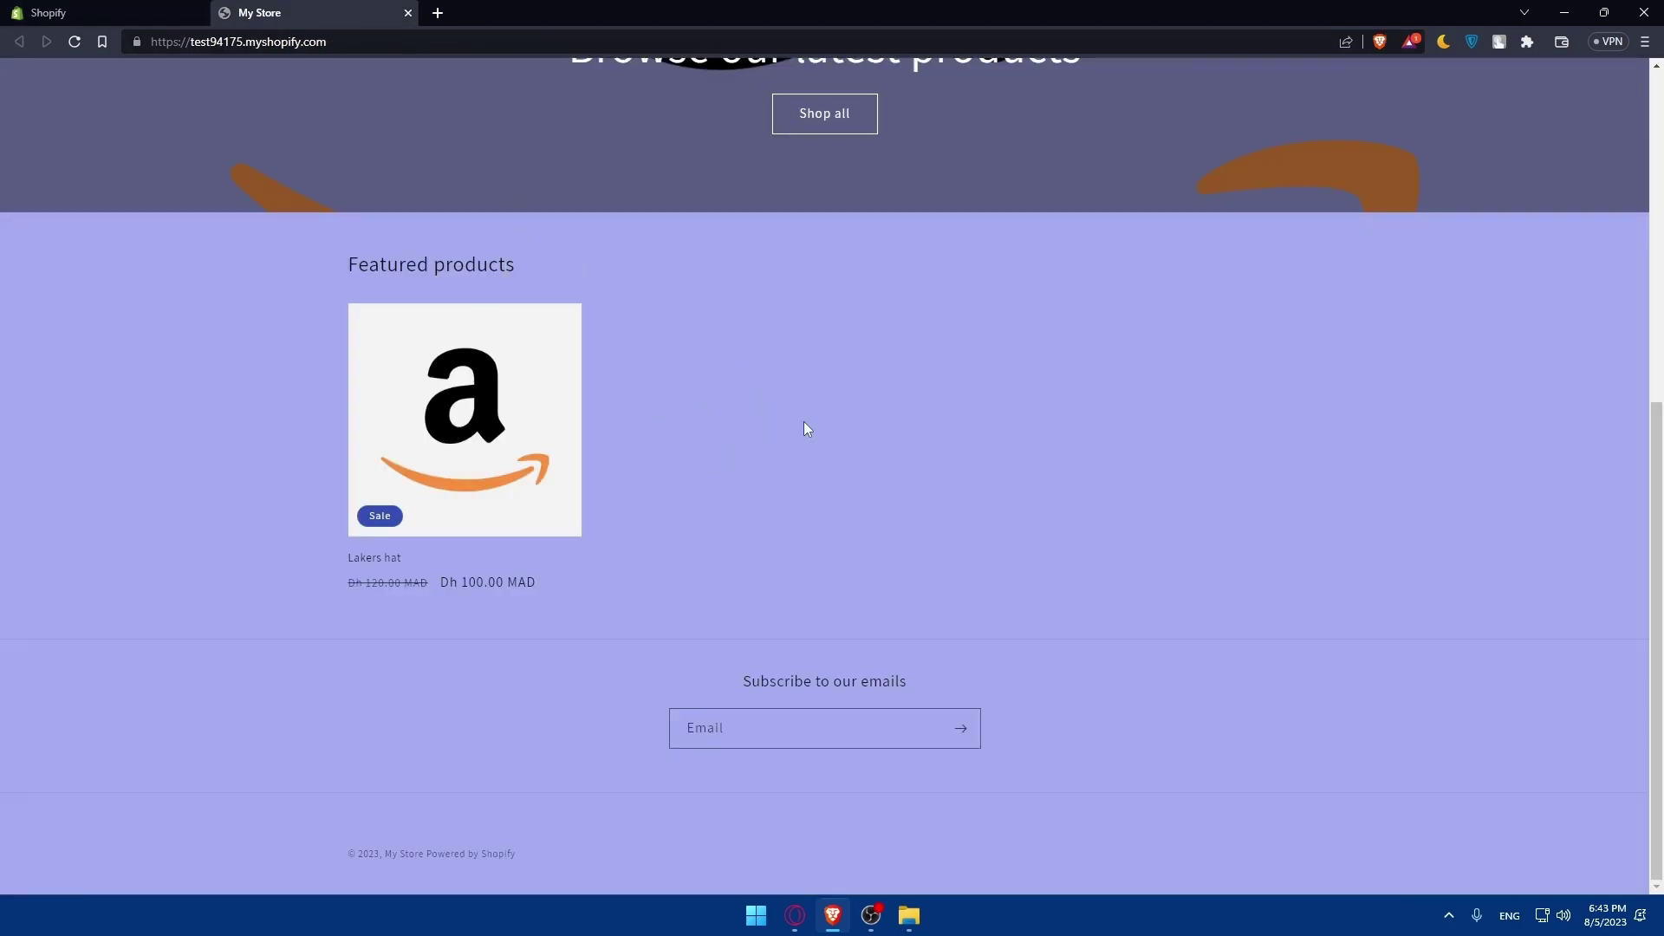
{"action": "left_click", "coordinate": [407, 12]}
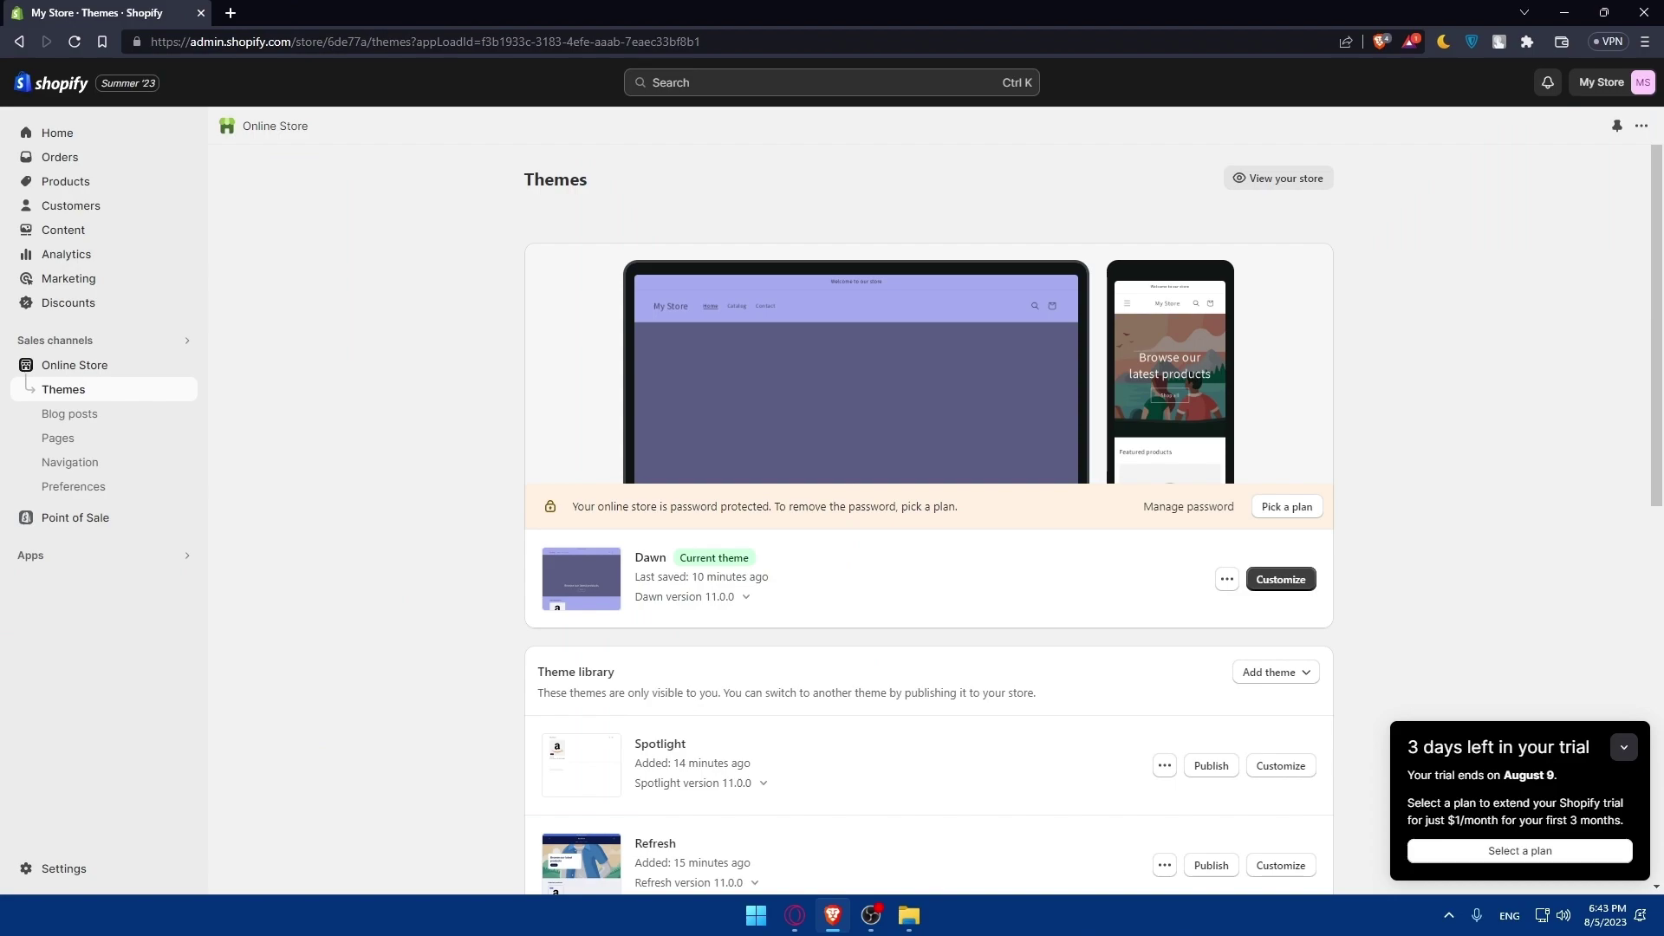